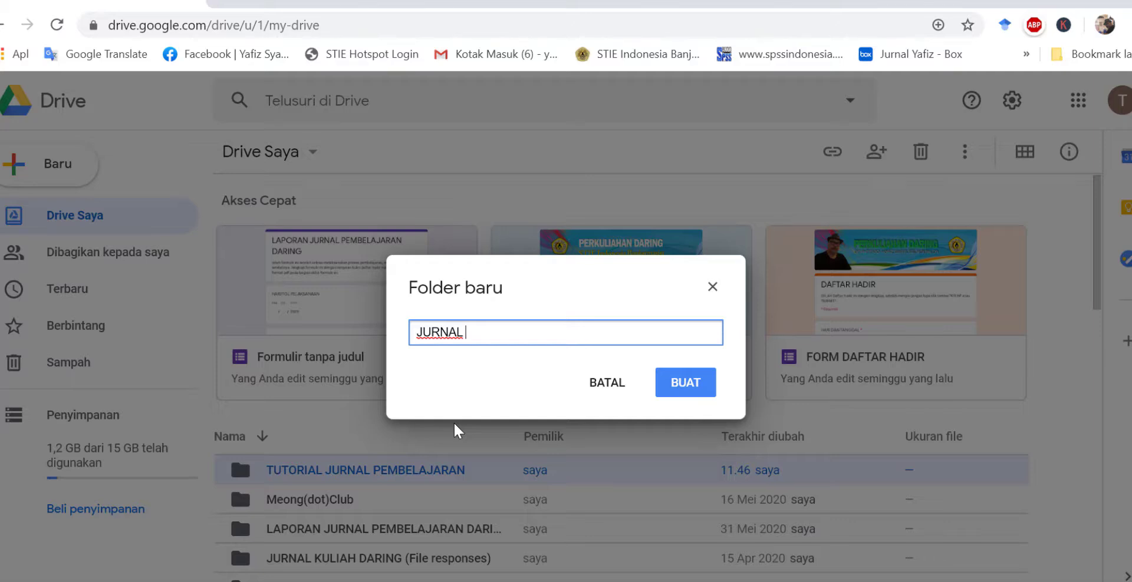
Name the new folder "JURNAL PEMBELAJARAN DOSEN" and create it.
type("LPA")
key("BackSpace")
key("BackSpace")
key("BackSpace")
key("BackSpace")
type("PEMBELAJARAN D")
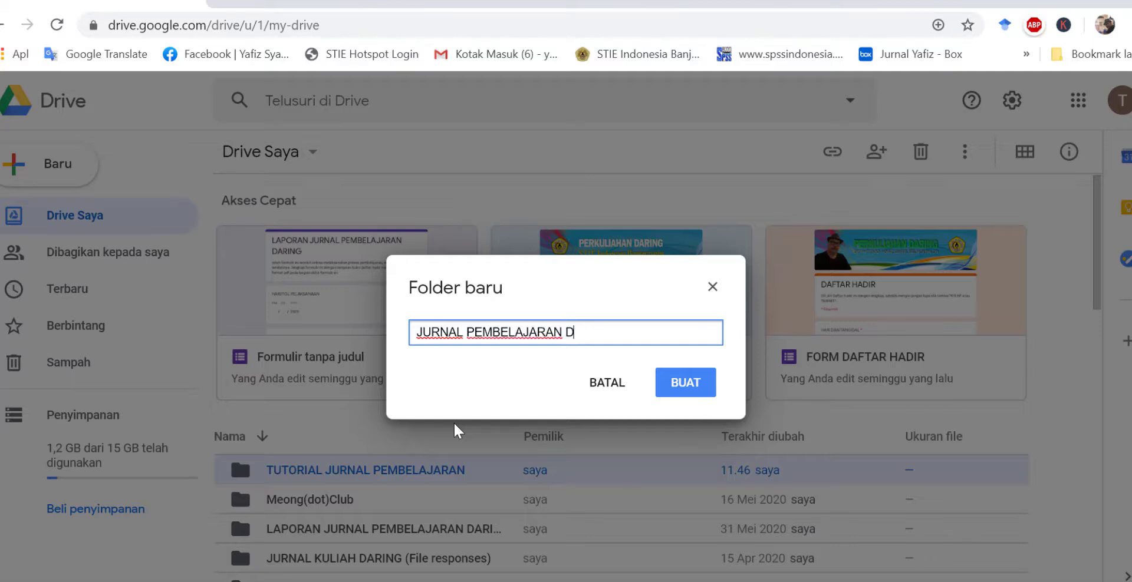
type("OSEN")
key("Return")
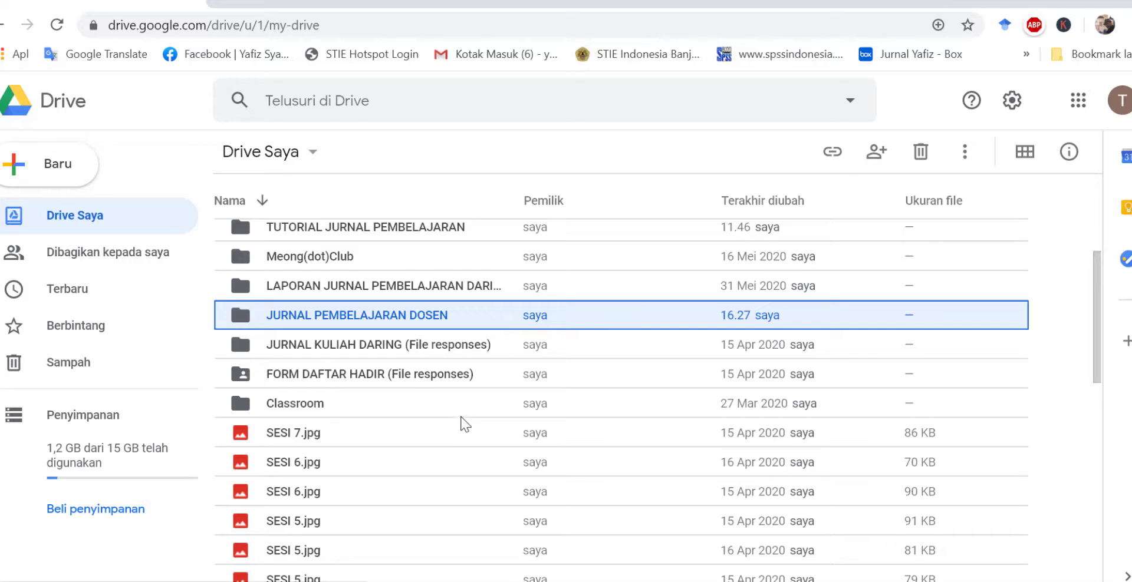
Open the JURNAL PEMBELAJARAN DOSEN folder and create a blank Google Form inside it.
left_click(331, 317)
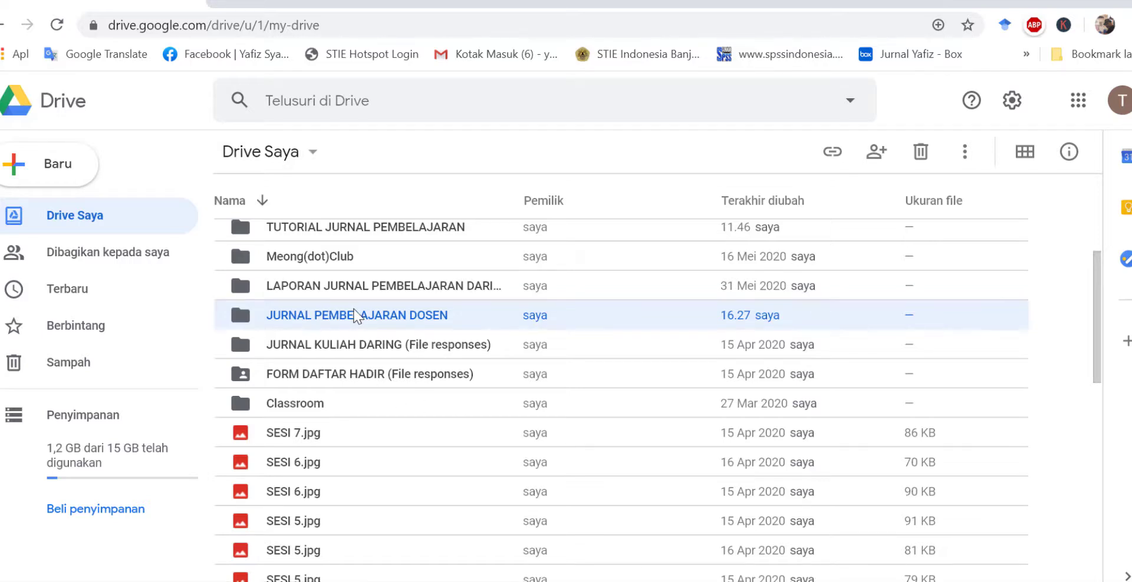
double_click(355, 316)
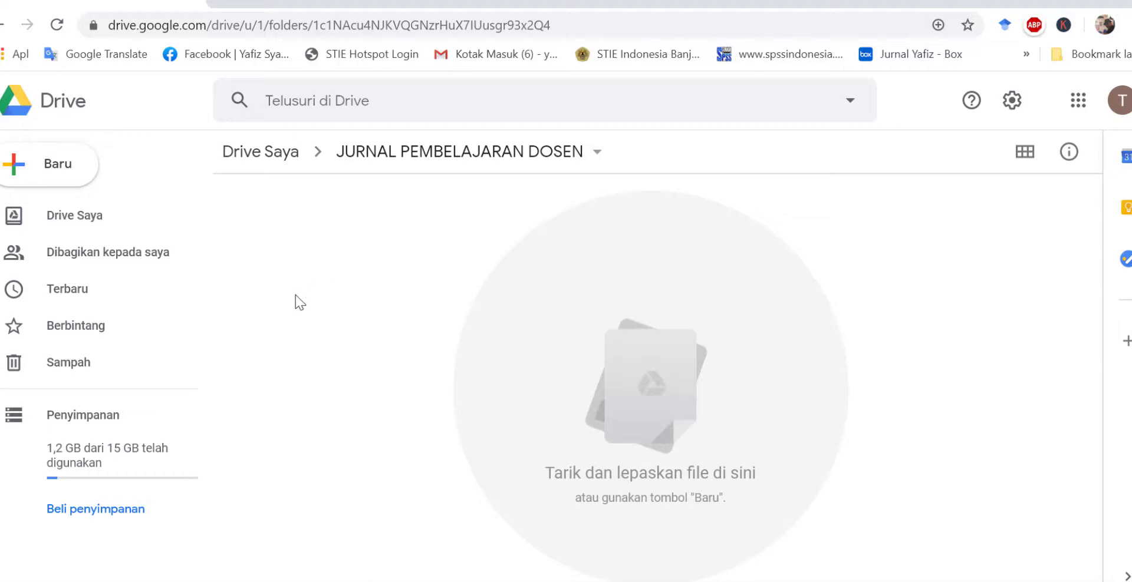
left_click(18, 165)
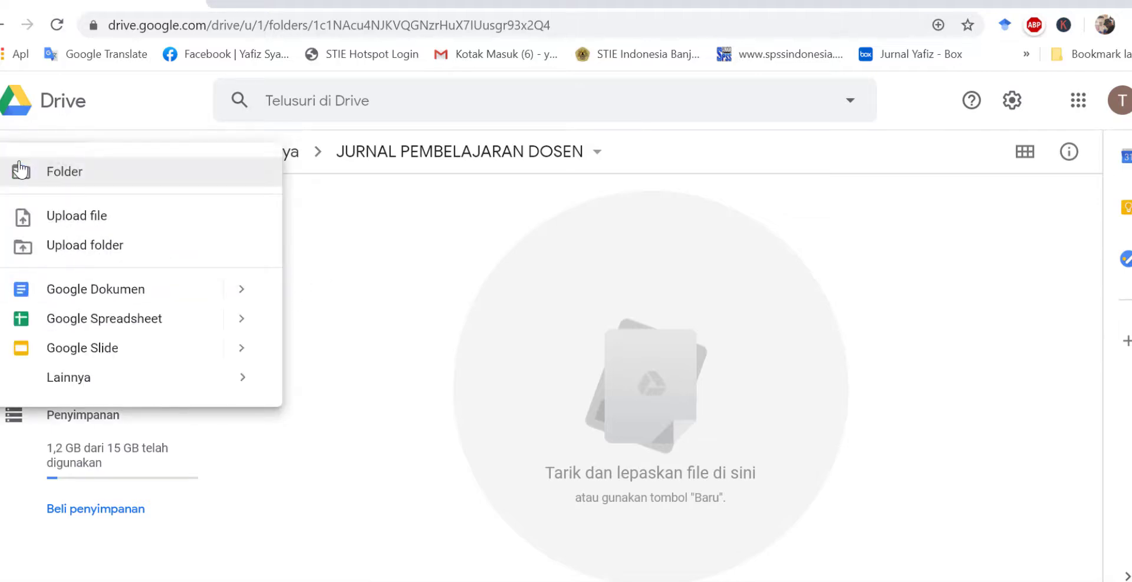
mouse_move(243, 389)
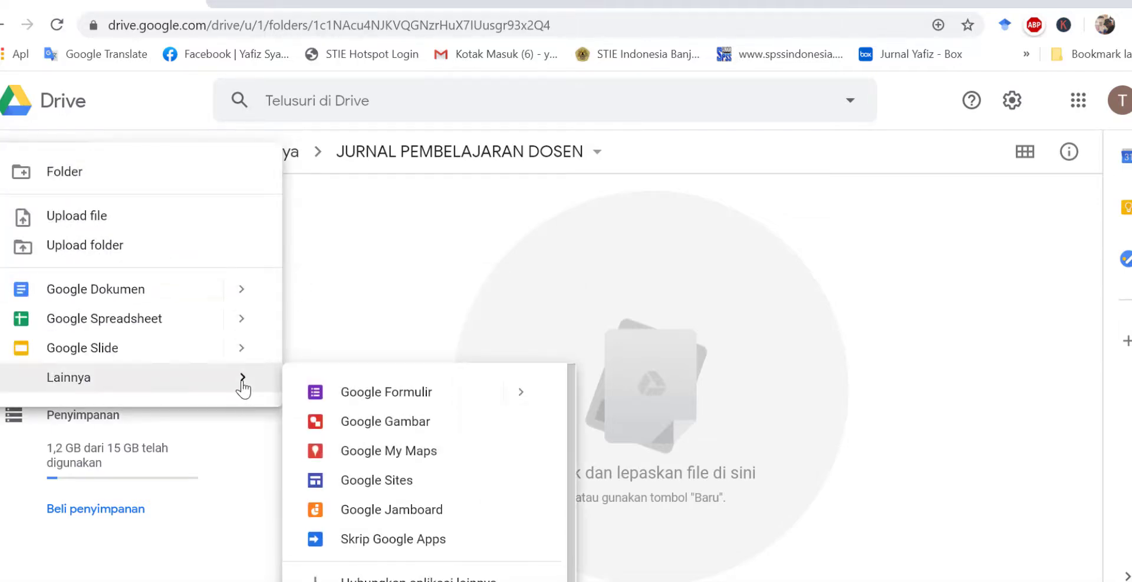
left_click(520, 392)
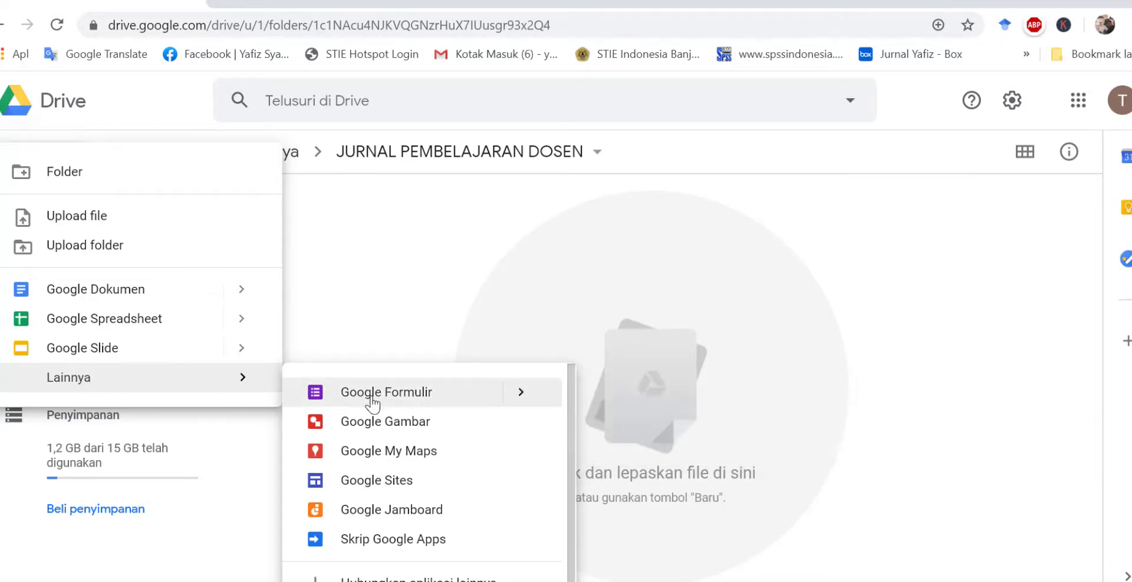
left_click(522, 394)
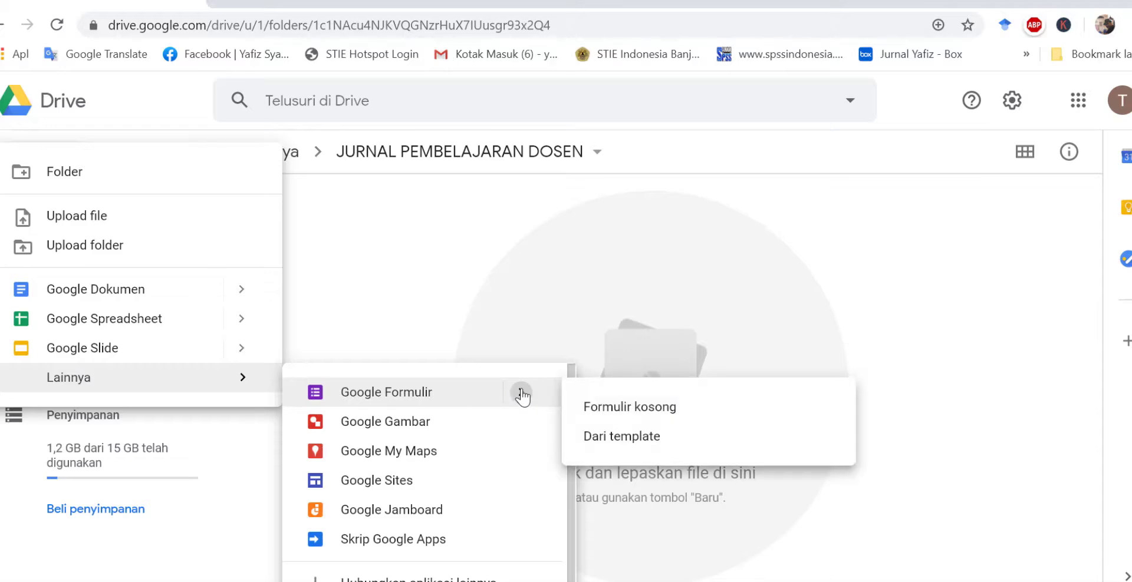
left_click(682, 413)
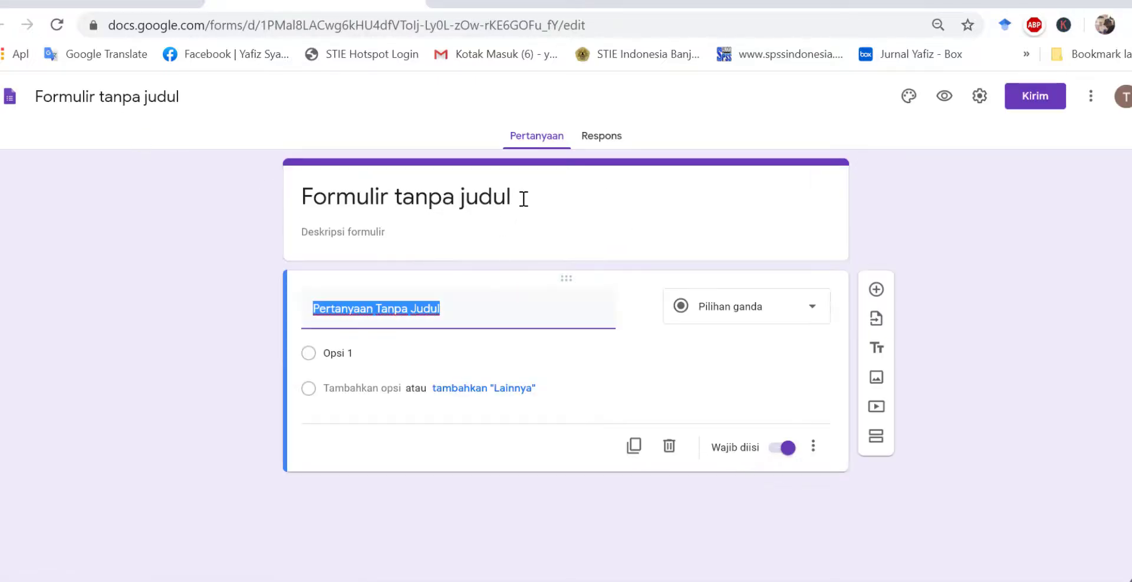
Set the form's title to "JURNAL HARIAN PEMBELAJARAN".
left_click(522, 198)
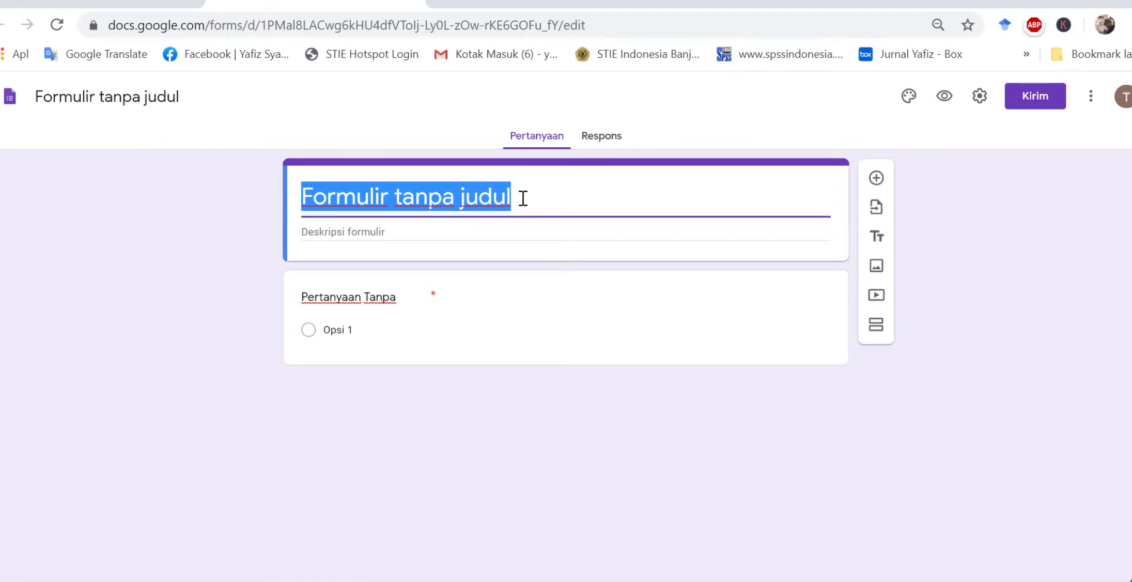
type("JUE")
key("BackSpace")
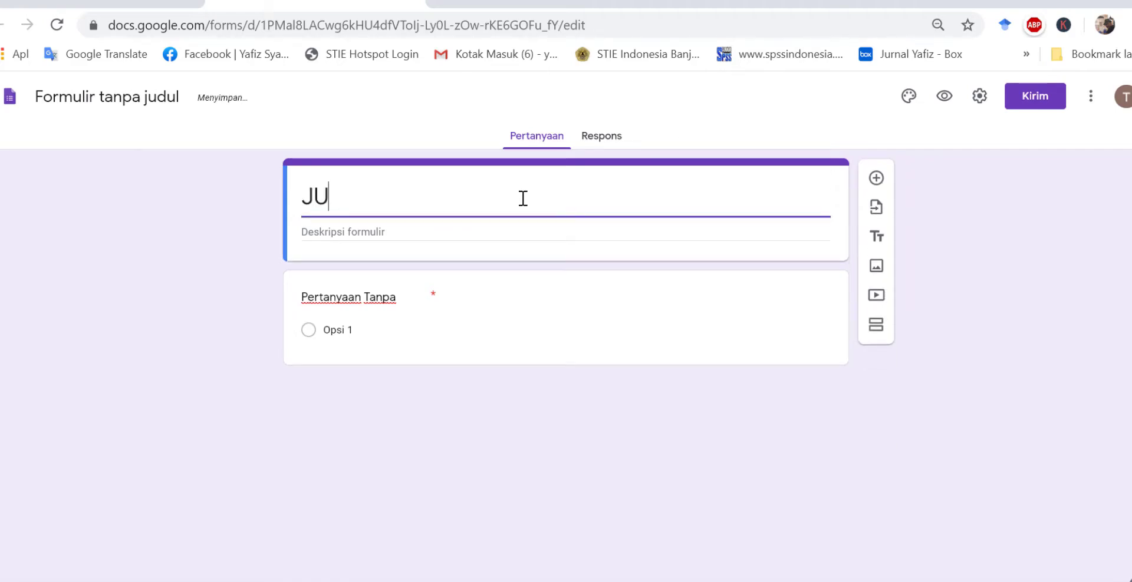
type("RNAL HA")
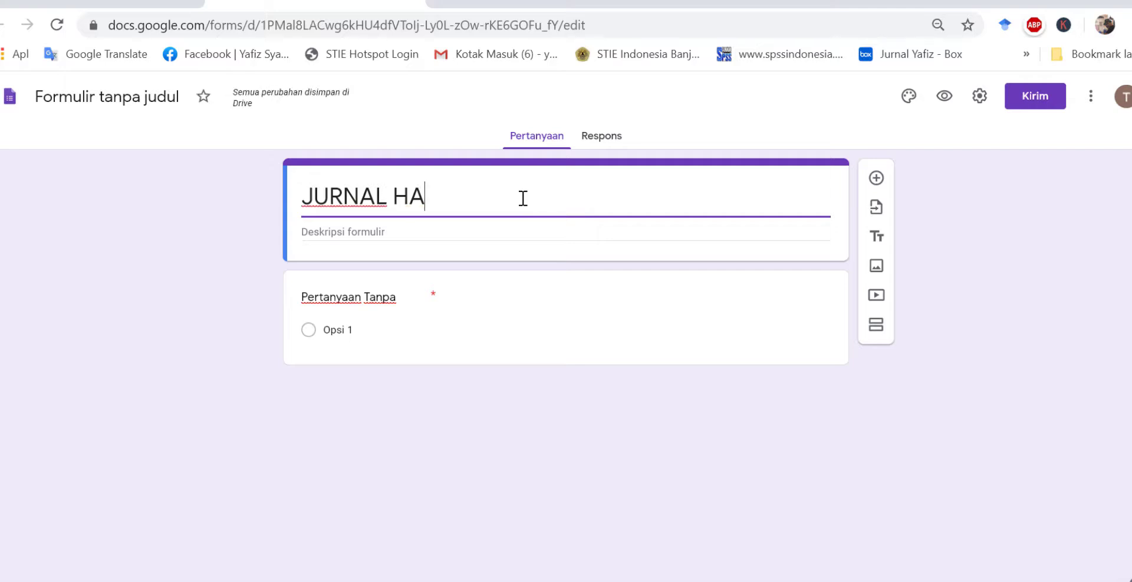
type("RIAN DOSN")
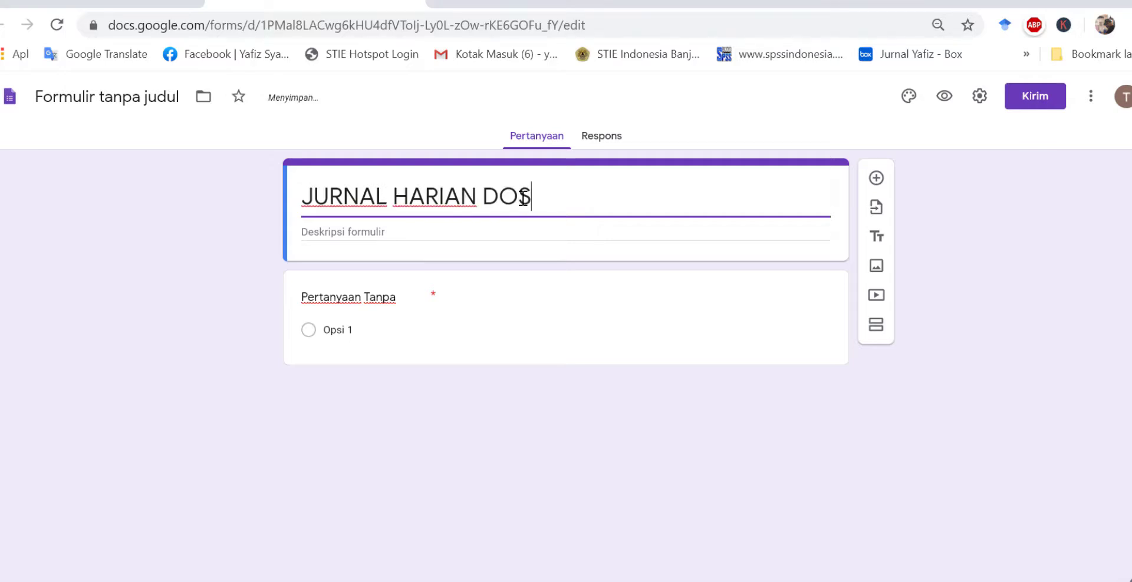
key("BackSpace")
key("BackSpace")
key("BackSpace")
key("BackSpace")
type("OS")
key("BackSpace")
key("BackSpace")
key("BackSpace")
type("PEMBELAJARAN")
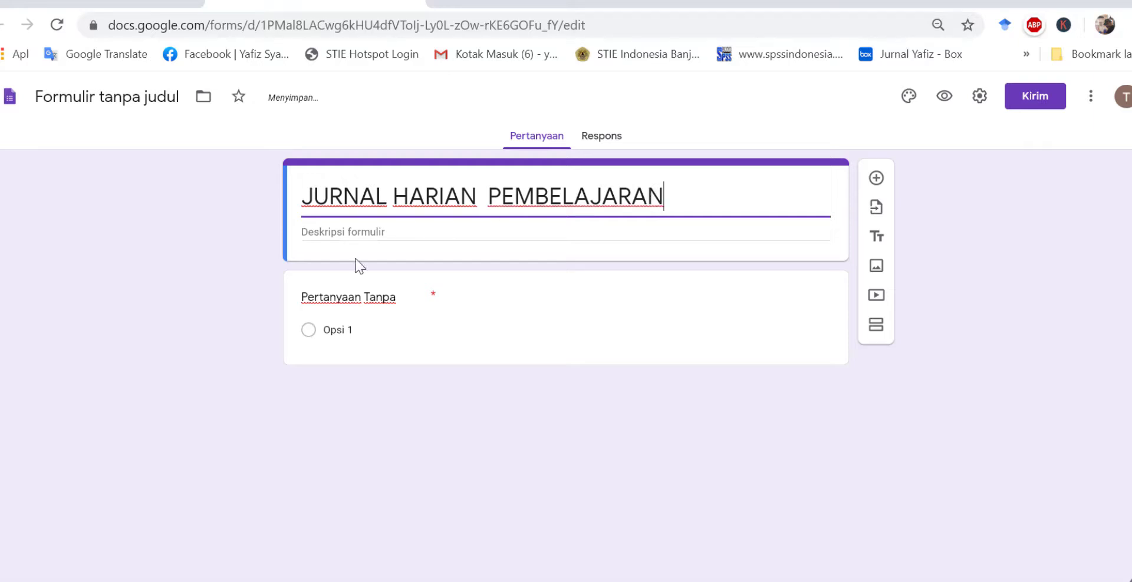
Set the form description to "Lengkapi formulir ini sesuai dengan keadaannya, dan jangan lupa di bagian akhir, lampirkan bukti daftar hadir mahasiswa dalam format PDF.".
left_click(328, 236)
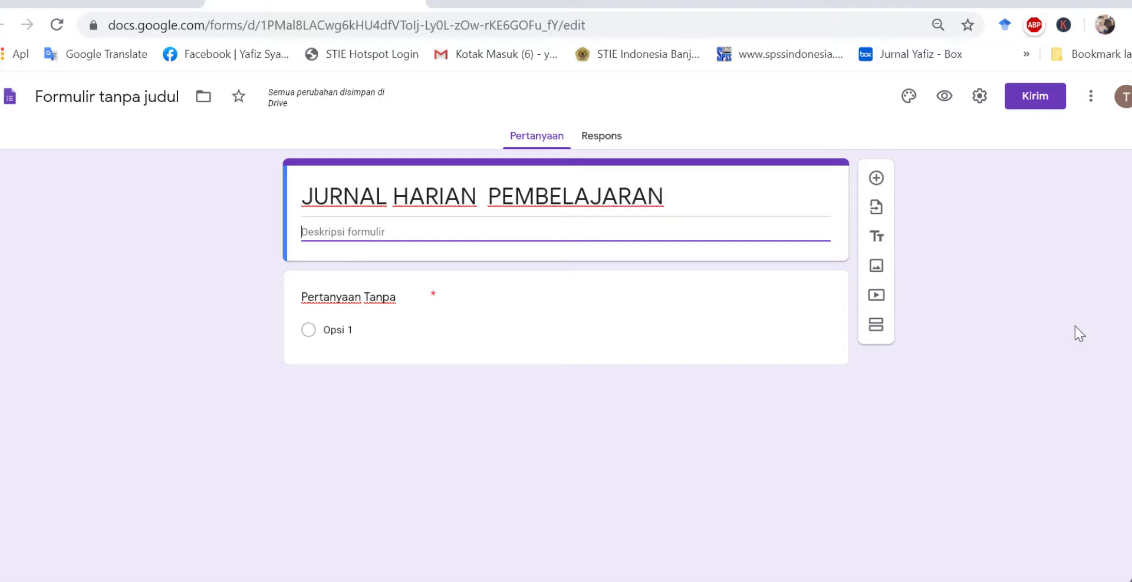
key("Caps_Lock")
type("Leng")
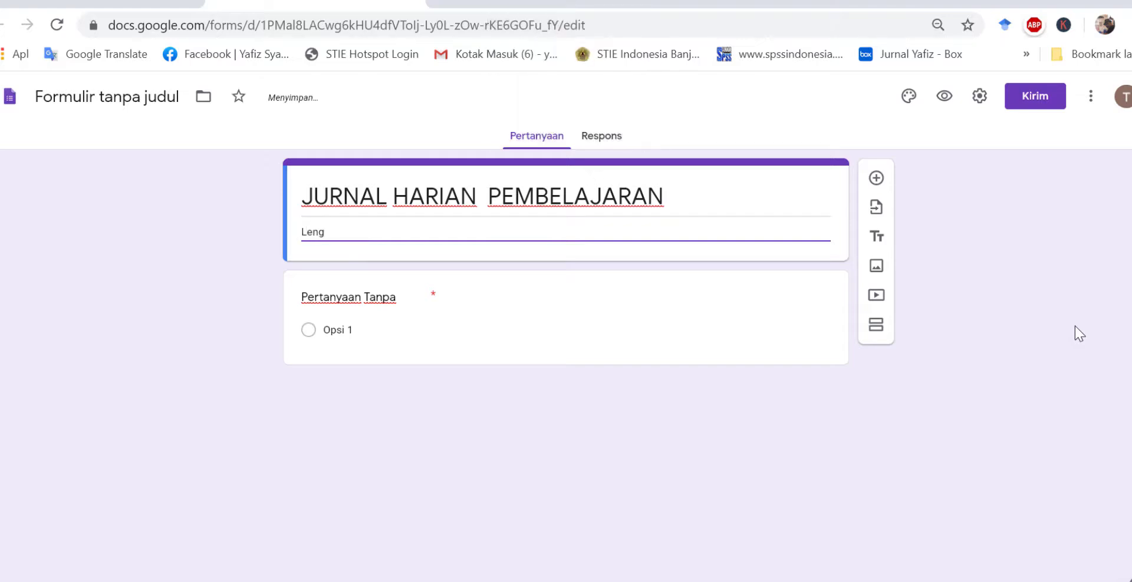
type("kapi")
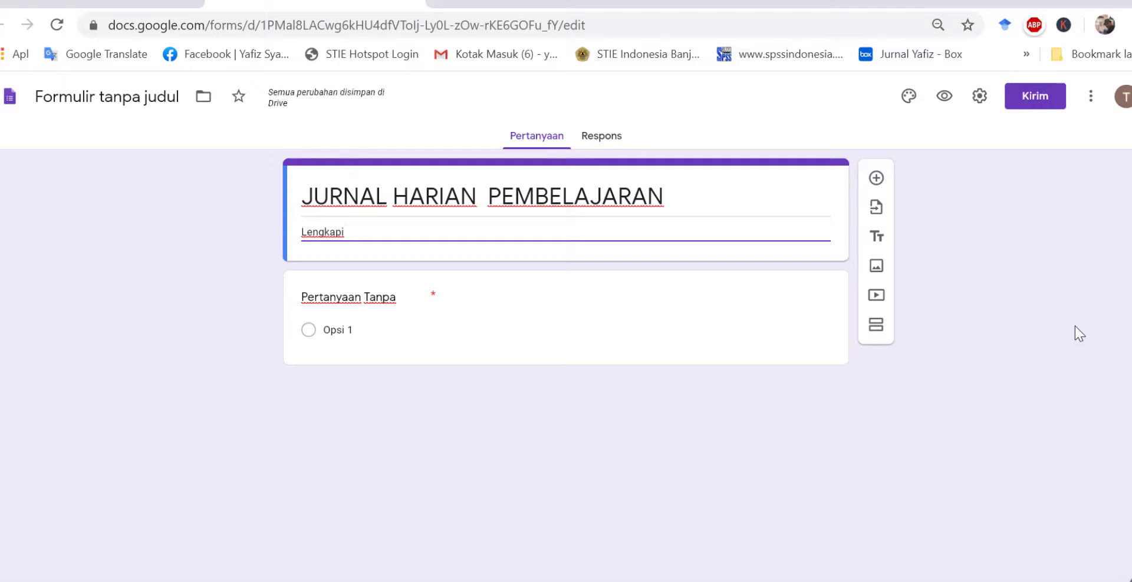
type("n formulir ini")
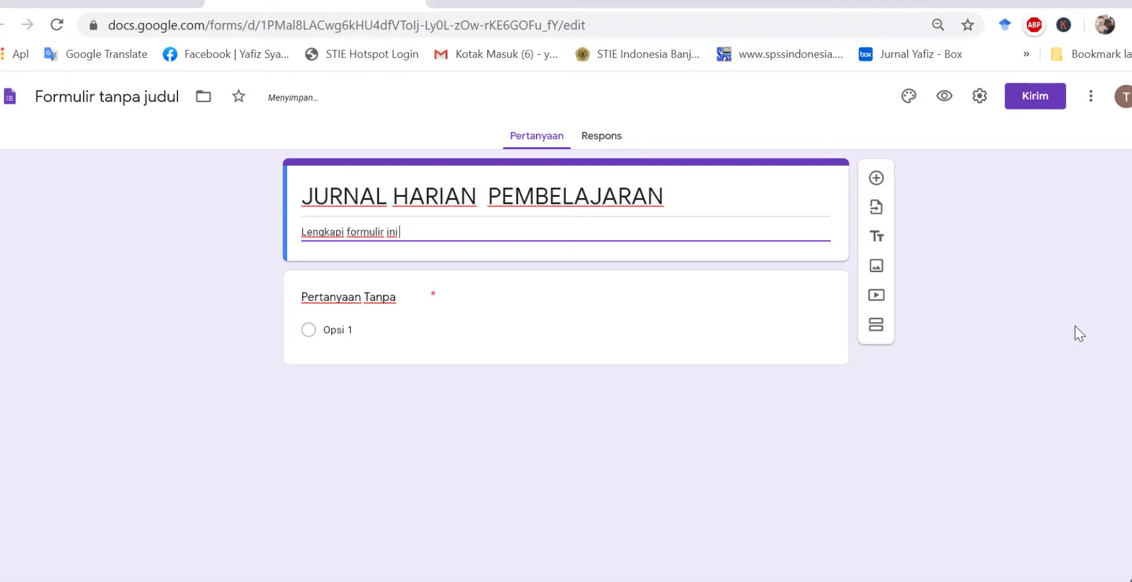
type(" sesuai dengan")
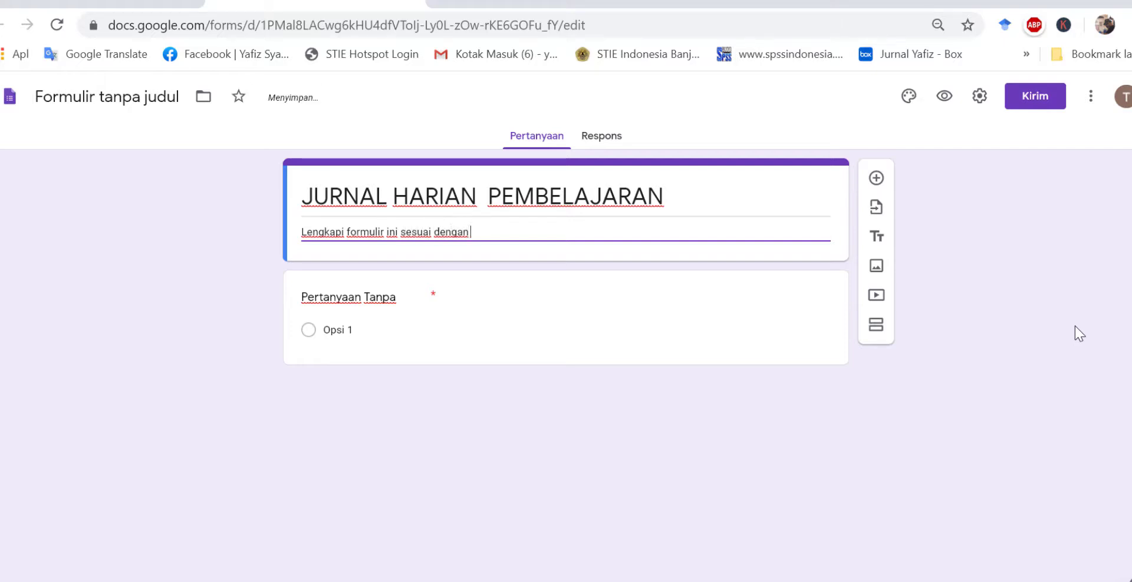
type(" keadaannya, dan jangan lup")
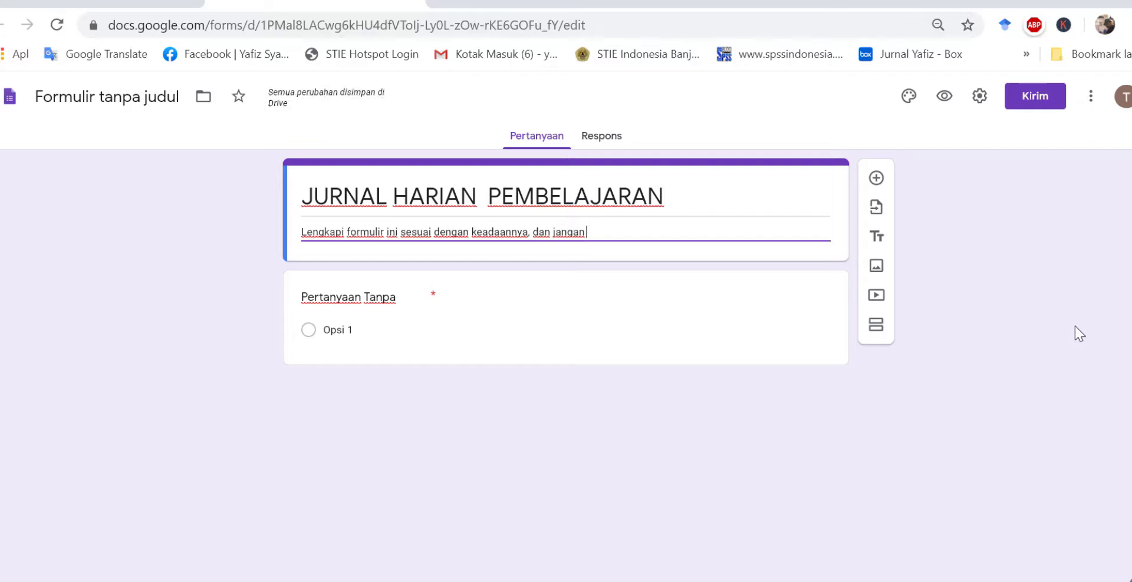
type("a di")
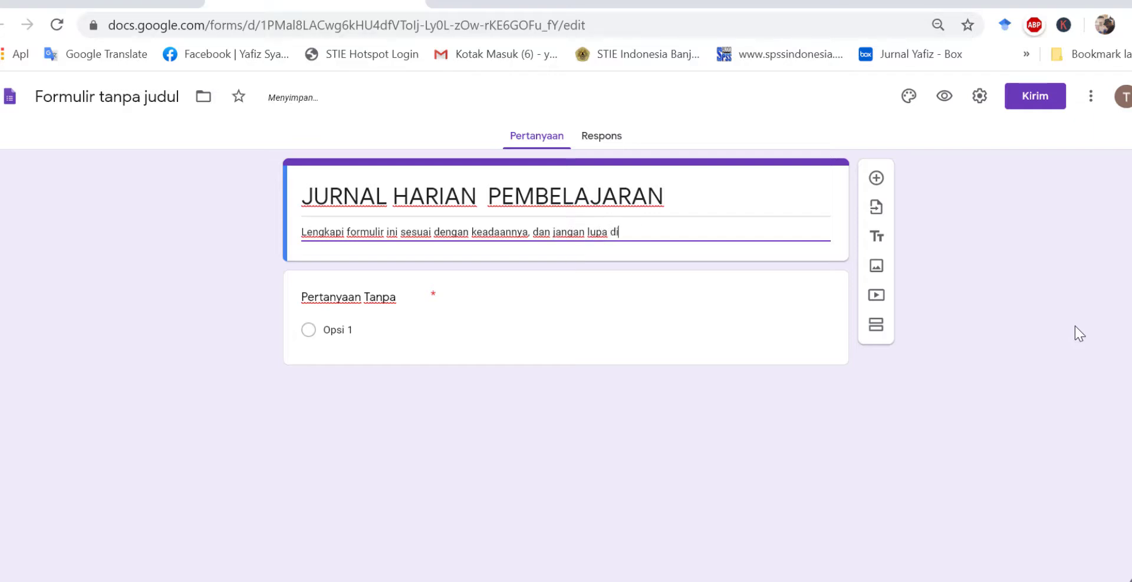
type(" bagian akhir")
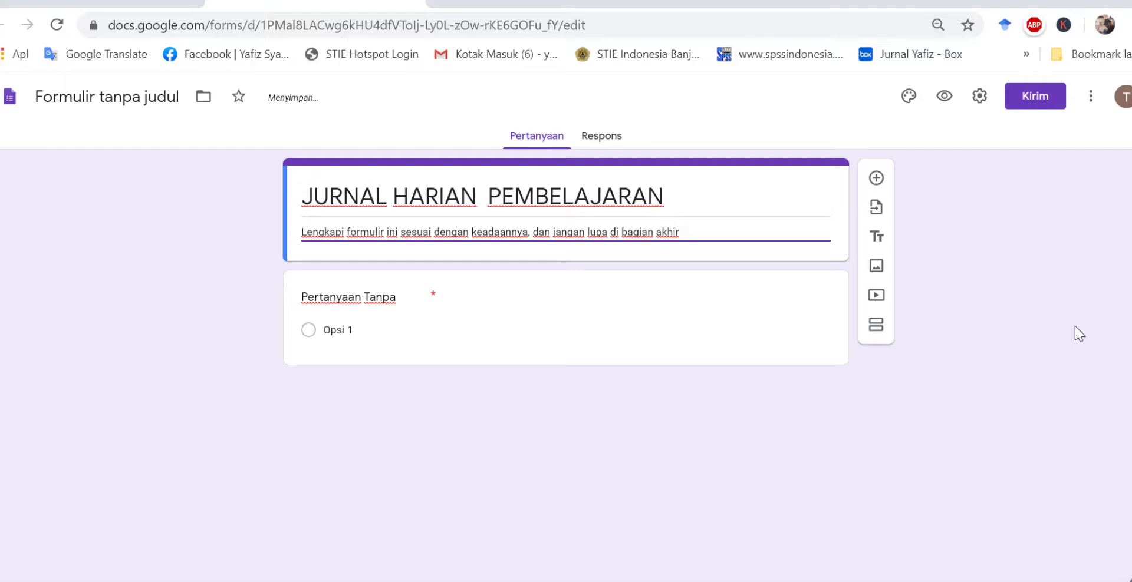
type(", lem")
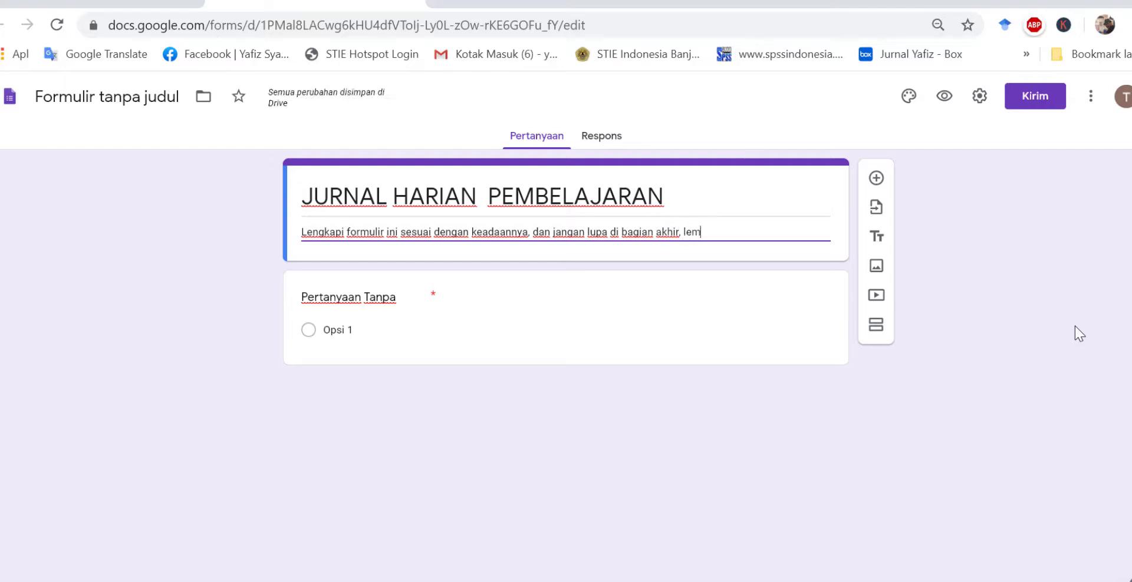
type("poirka")
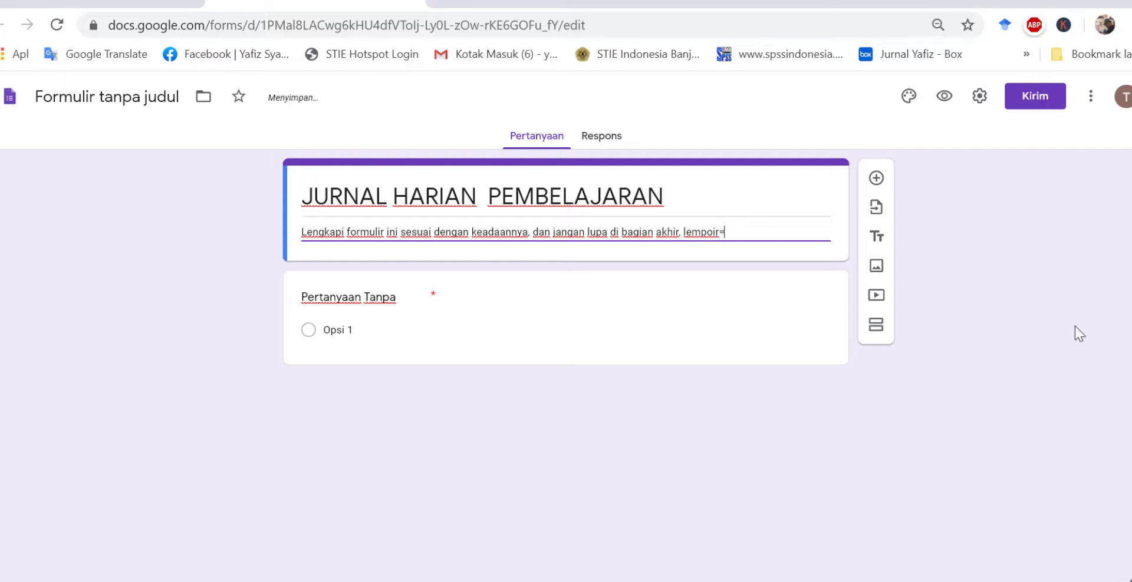
key("BackSpace")
key("BackSpace")
key("BackSpace")
key("BackSpace")
key("BackSpace")
key("BackSpace")
key("BackSpace")
key("BackSpace")
type("ampirkan")
type(" buk")
type("tik")
type("daftar")
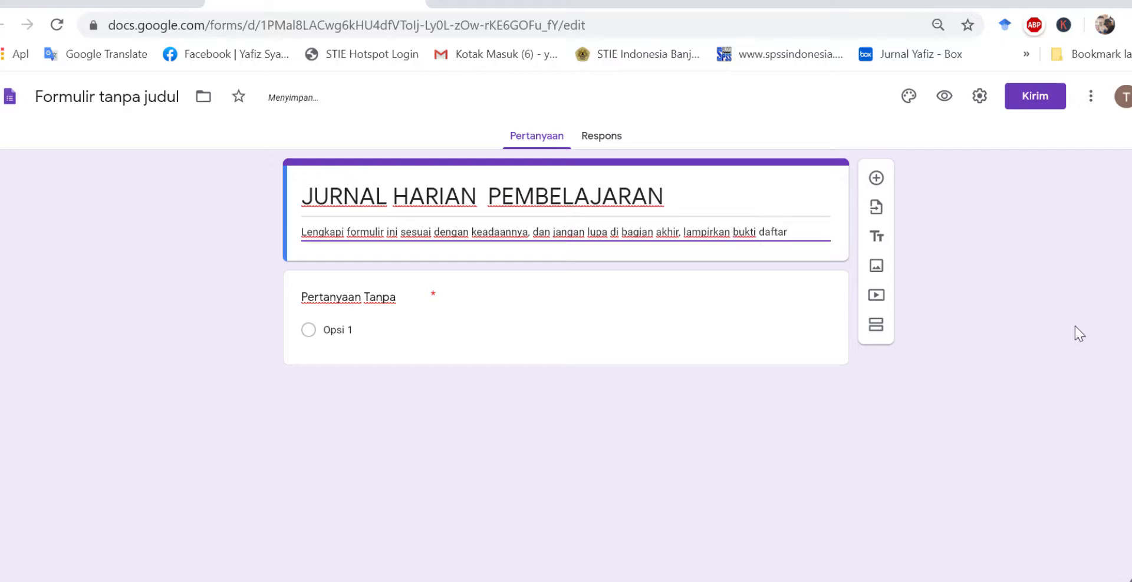
type(" hadir")
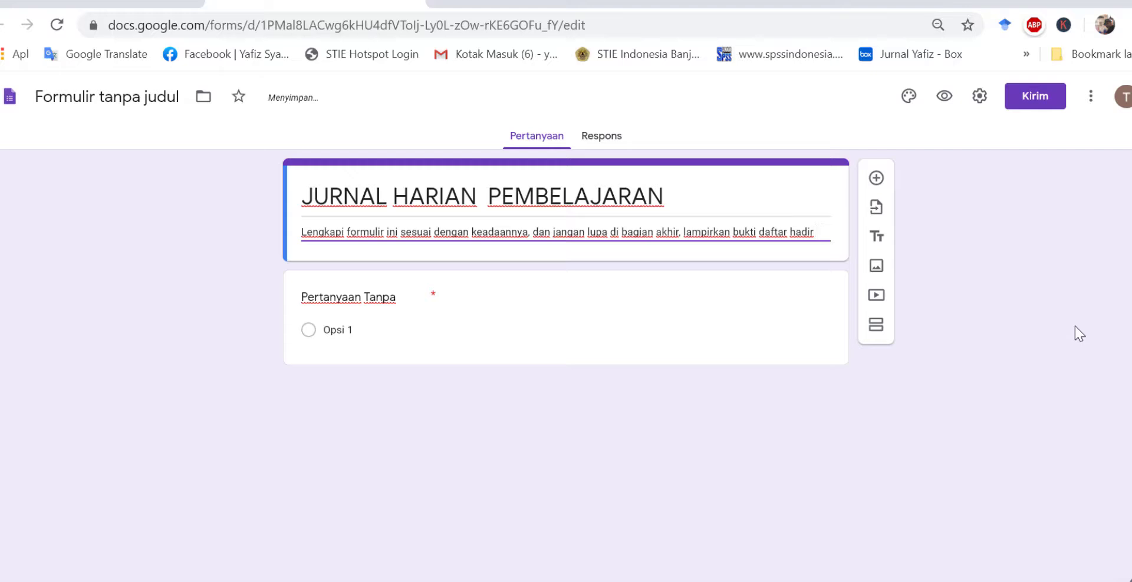
type(" mahasis")
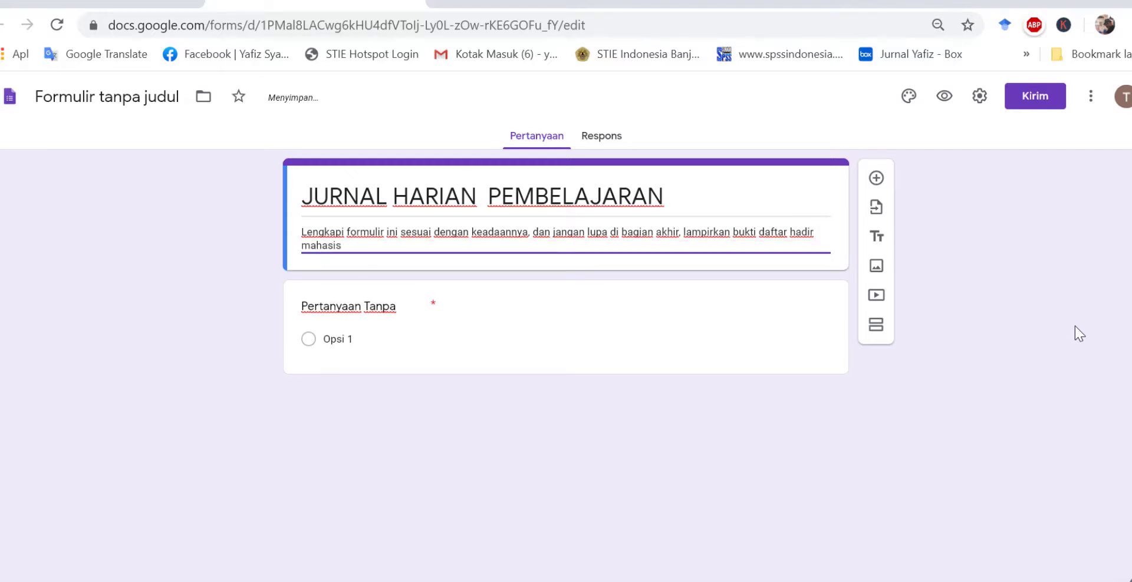
type("wa dalam format PDF.")
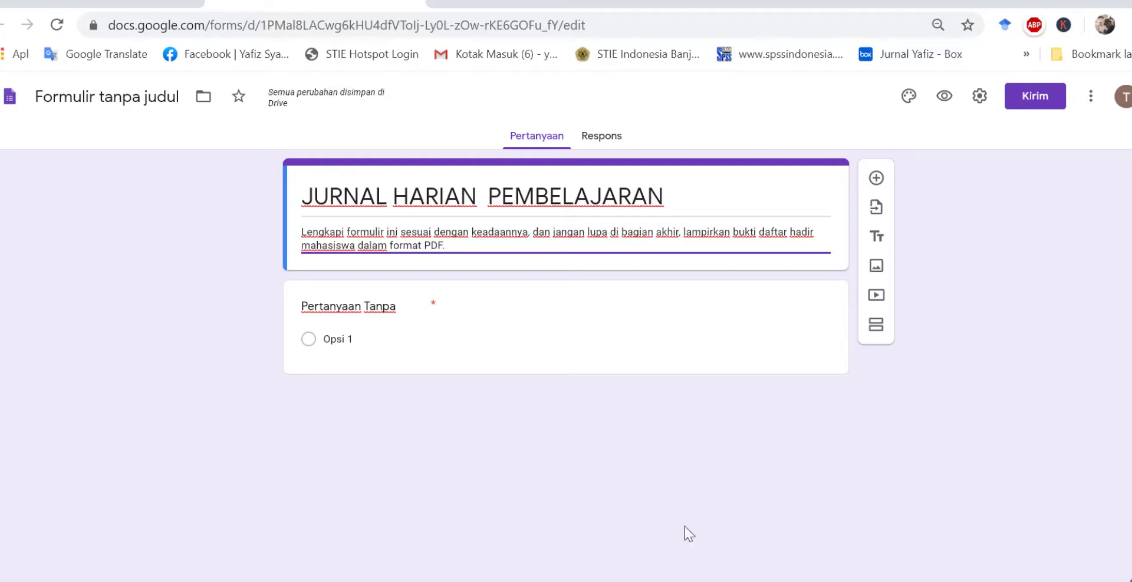
Make the first question a short-answer question (Jawaban singkat) titled "MATA KULIAH".
left_click(369, 307)
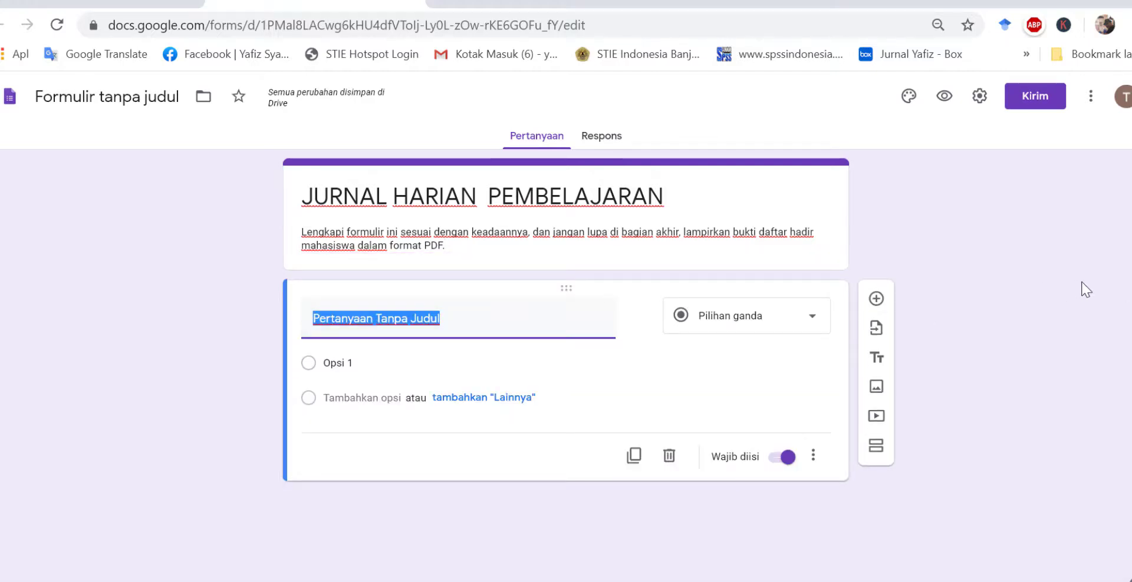
type("mata")
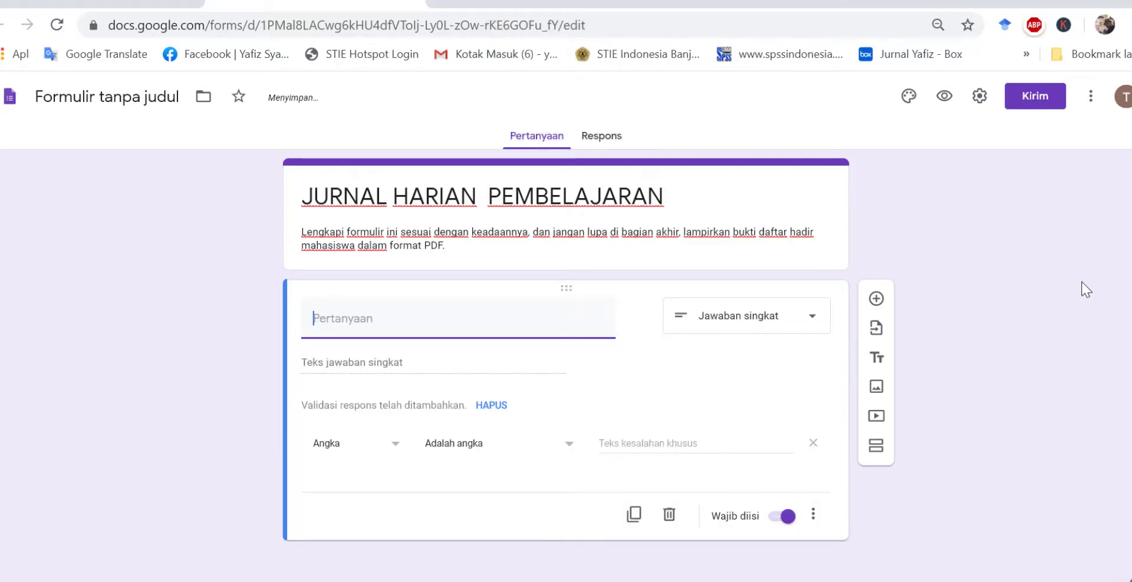
type("MATA KULIAH")
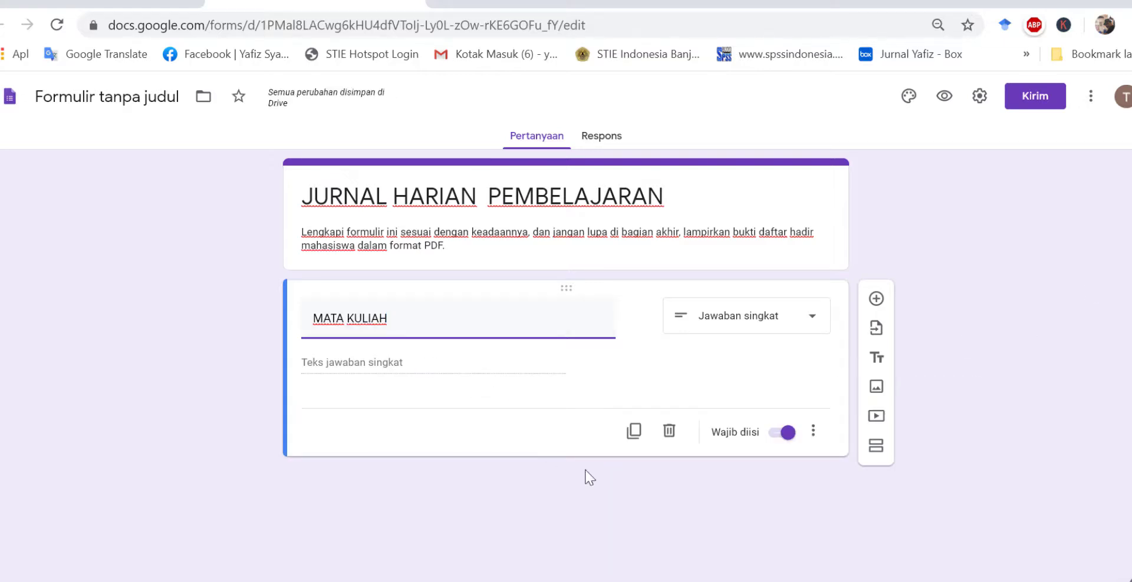
Duplicate the required MATA KULIAH question directly below the original.
left_click(636, 436)
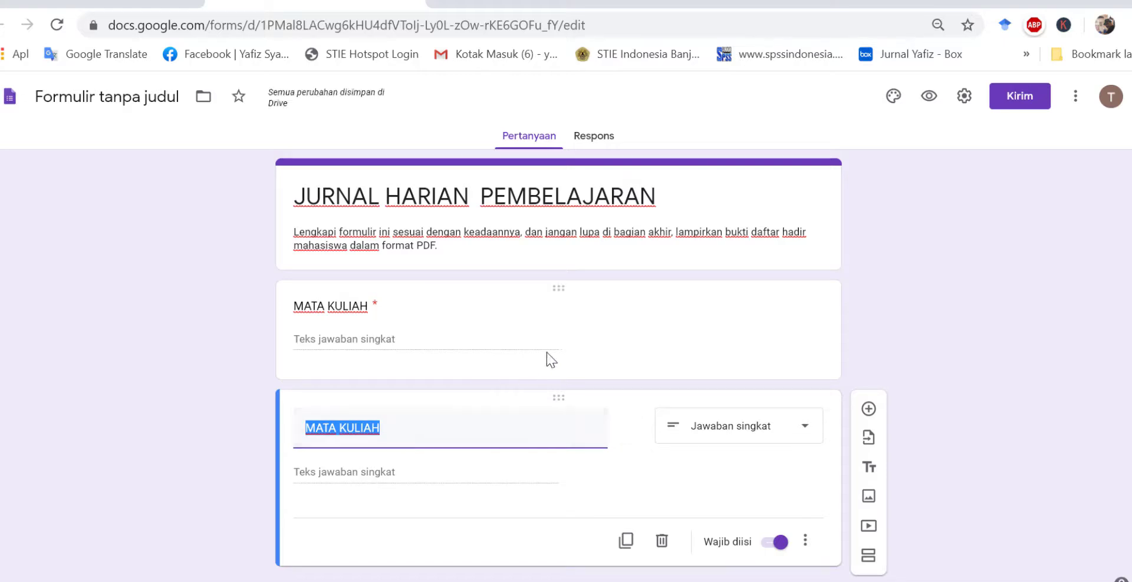
left_click(656, 331)
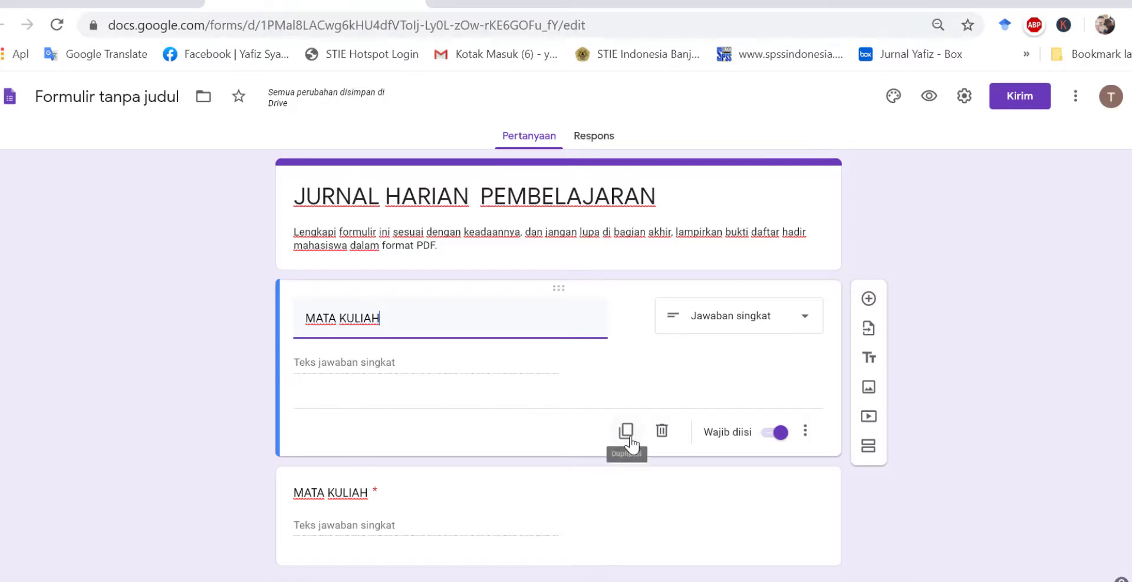
left_click(606, 511)
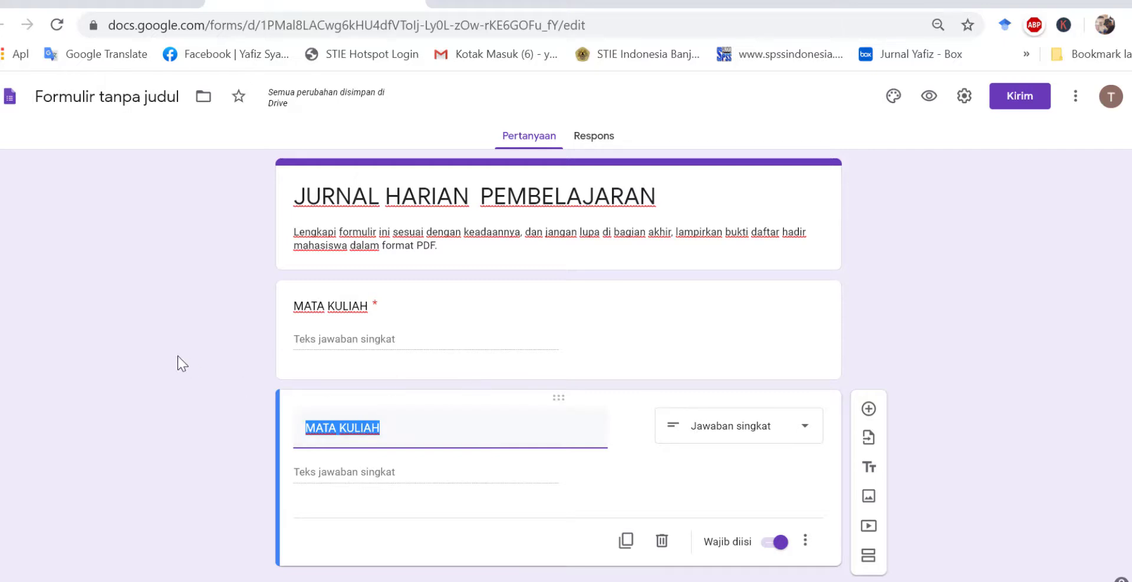
Retitle the copied question "SEMESTER/KELAS", keep it as Jawaban singkat, and remove its number validation.
type("SEMES")
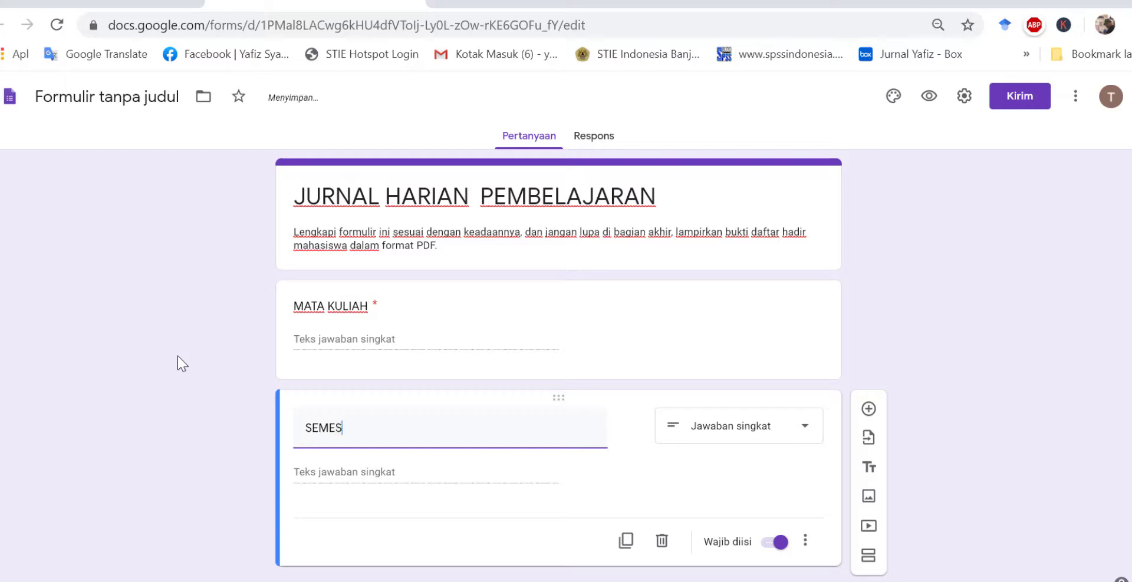
type("TRER")
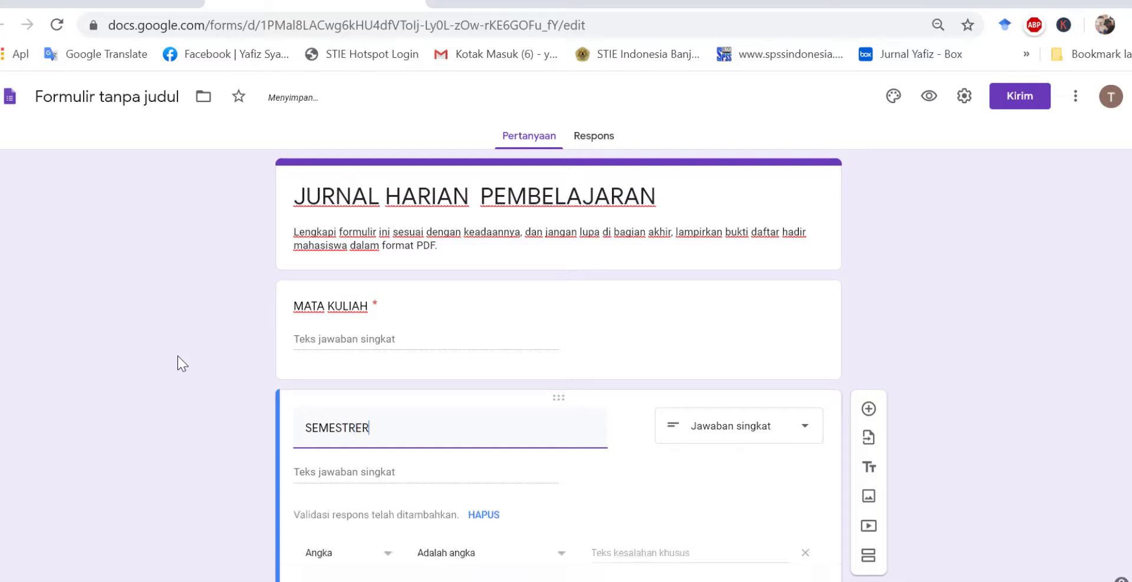
key("BackSpace")
key("BackSpace")
key("BackSpace")
type("ERTRE")
key("BackSpace")
type("/")
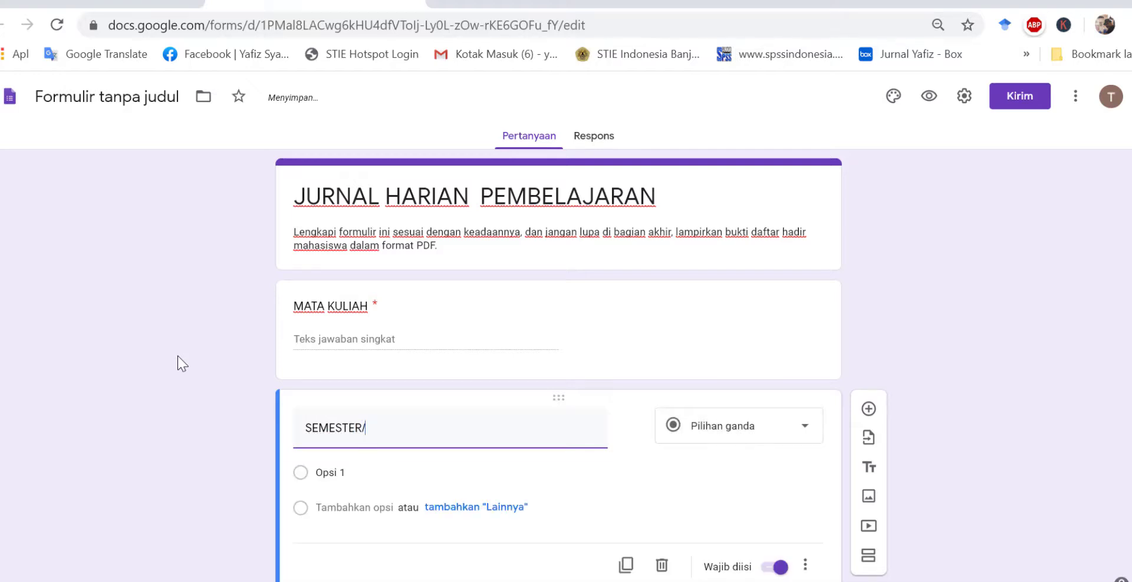
type("JE")
key("BackSpace")
type("KELAS")
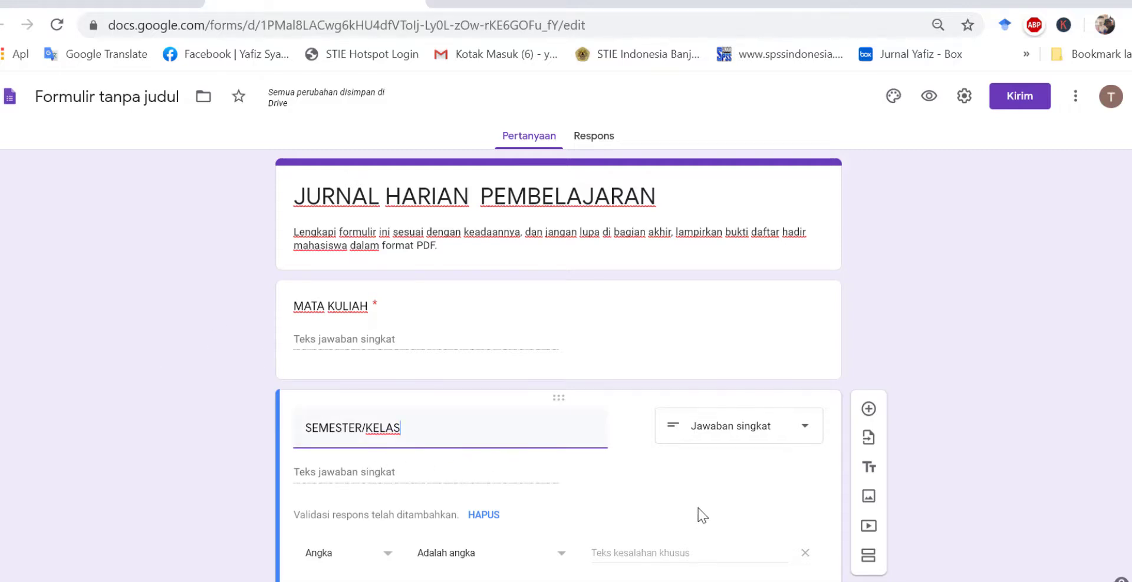
scroll(687, 525, "down", 2)
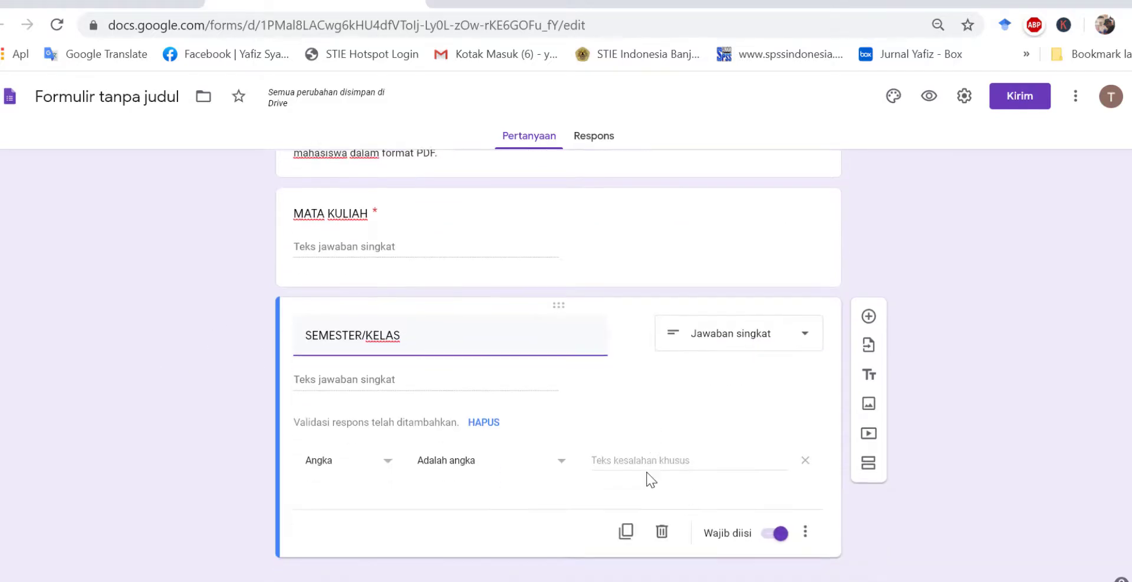
left_click(806, 460)
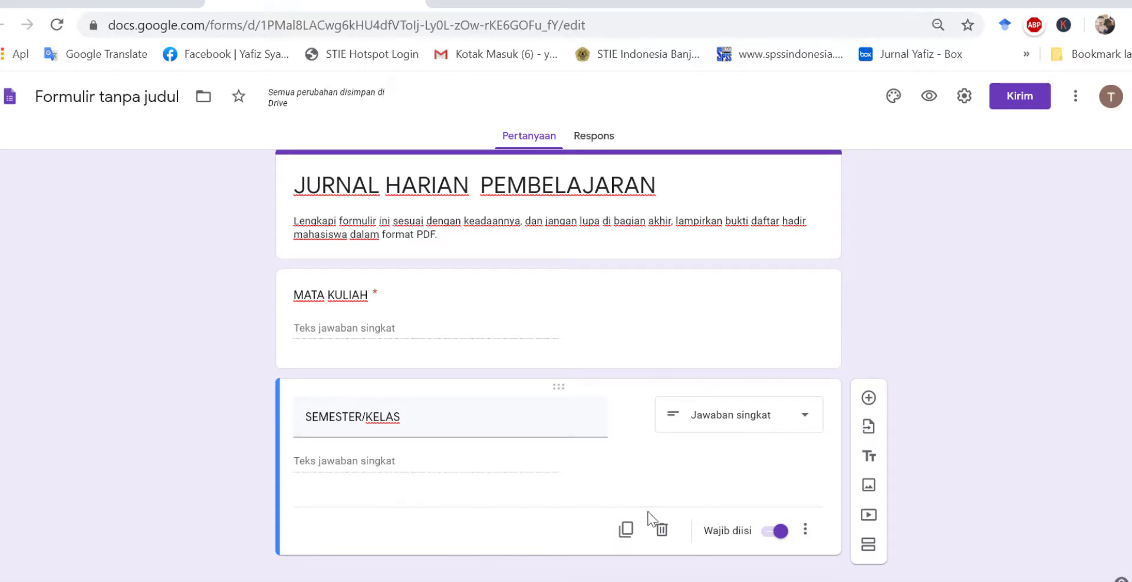
Add two more required short-answer questions by duplicating the previous one, titled "PRODI" and "NAMA DOSEN".
left_click(626, 529)
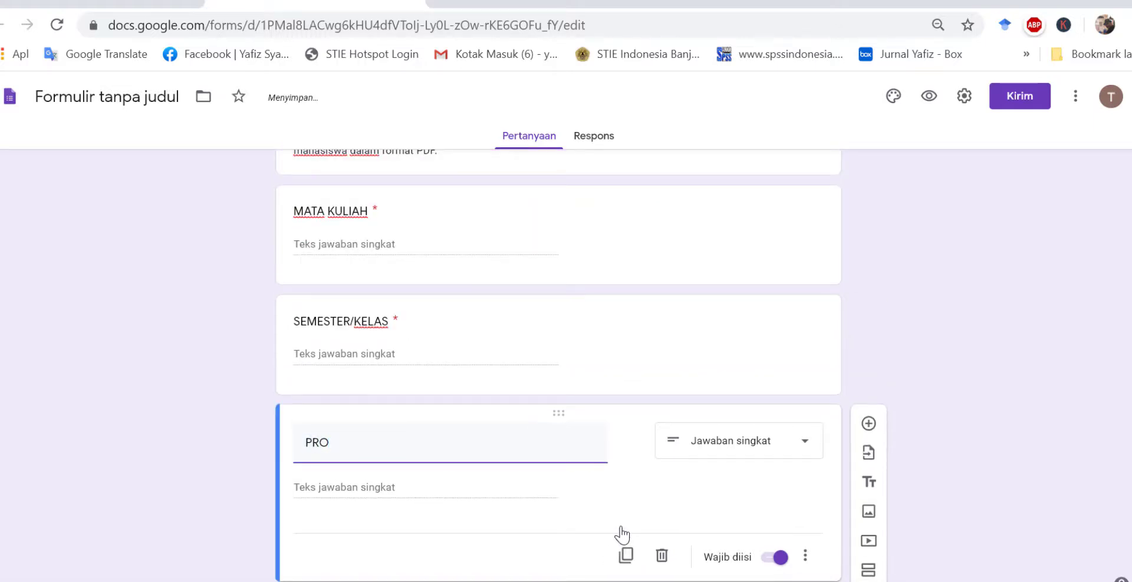
type("DI")
left_click(626, 555)
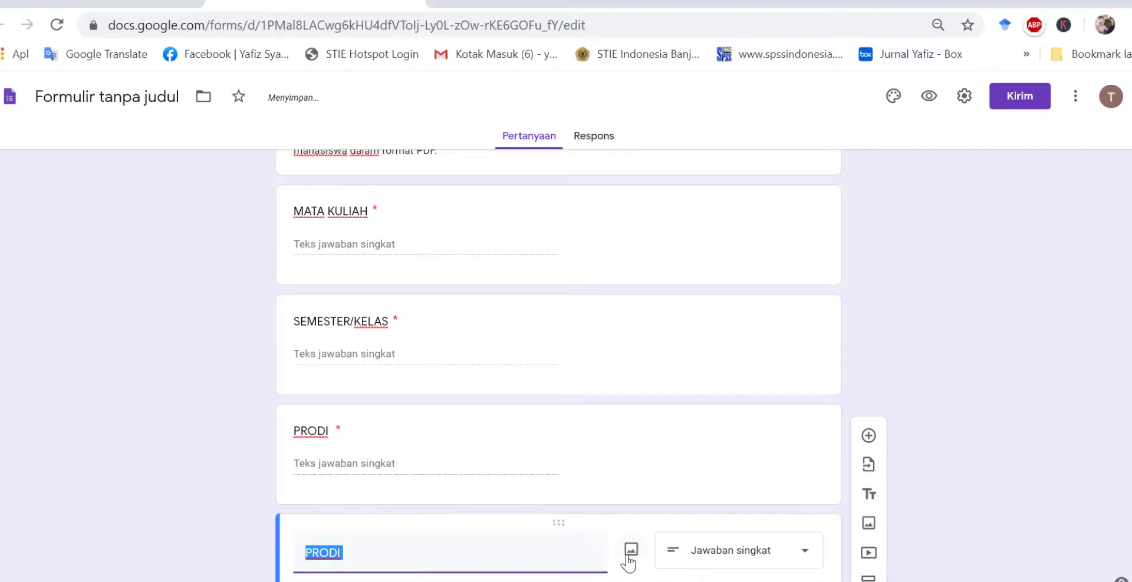
scroll(460, 420, "up", 4)
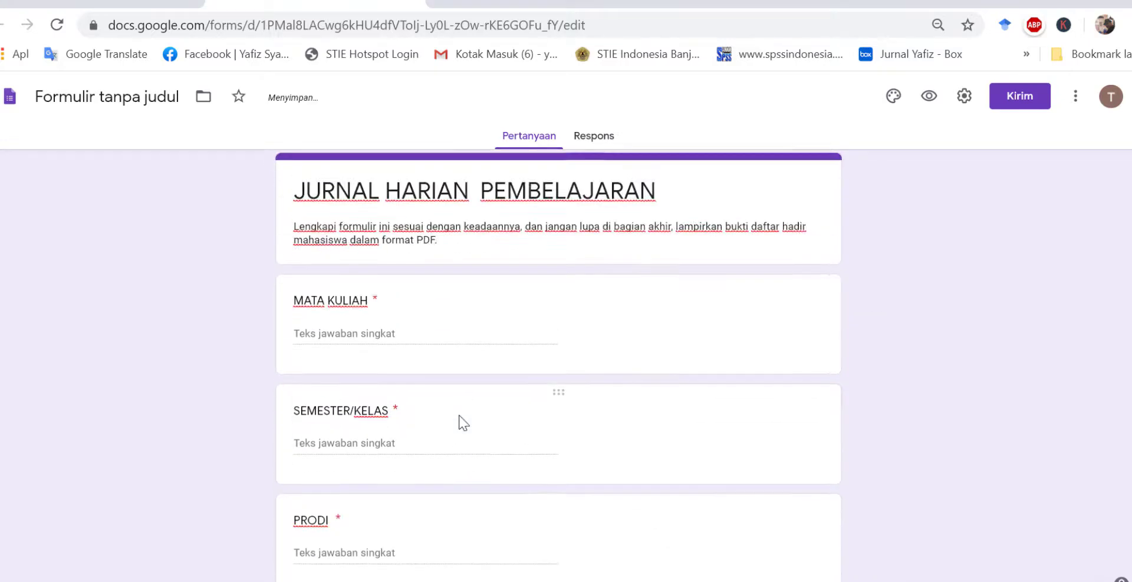
scroll(459, 417, "down", 4)
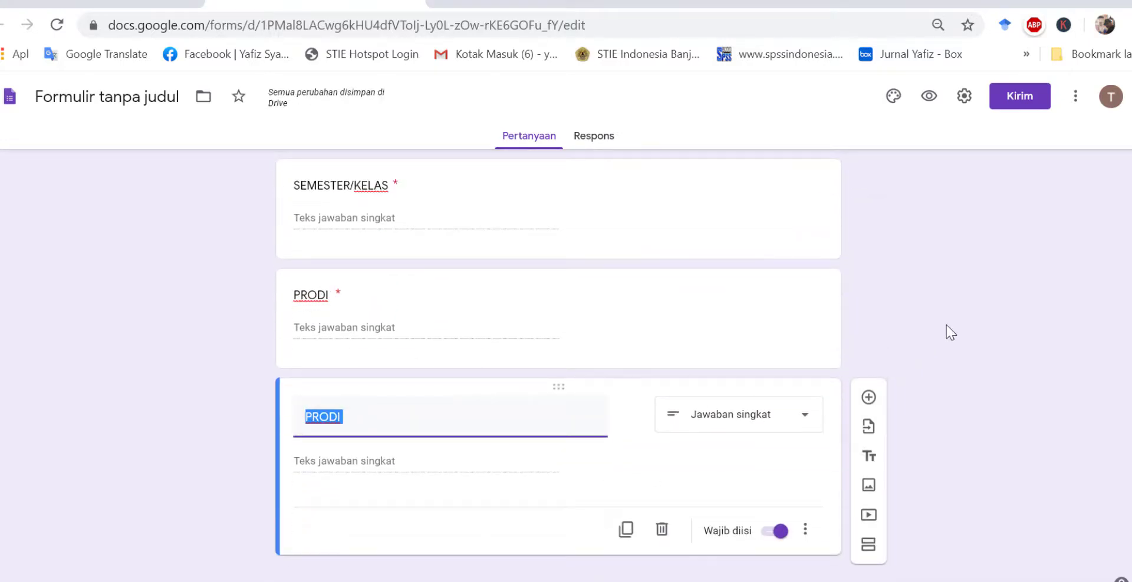
type("NAMA D")
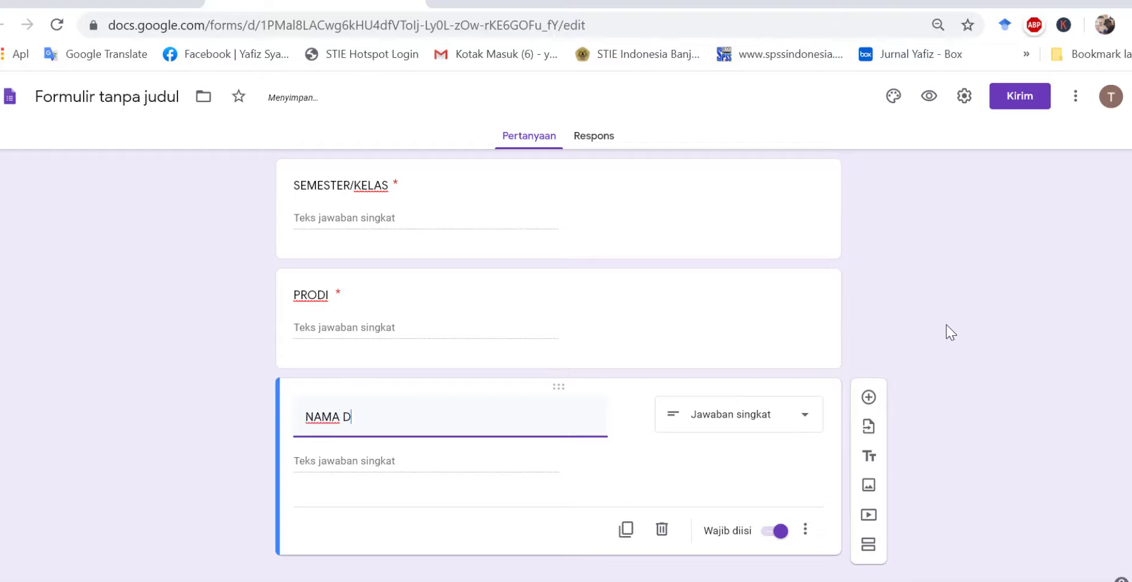
type("OSEN")
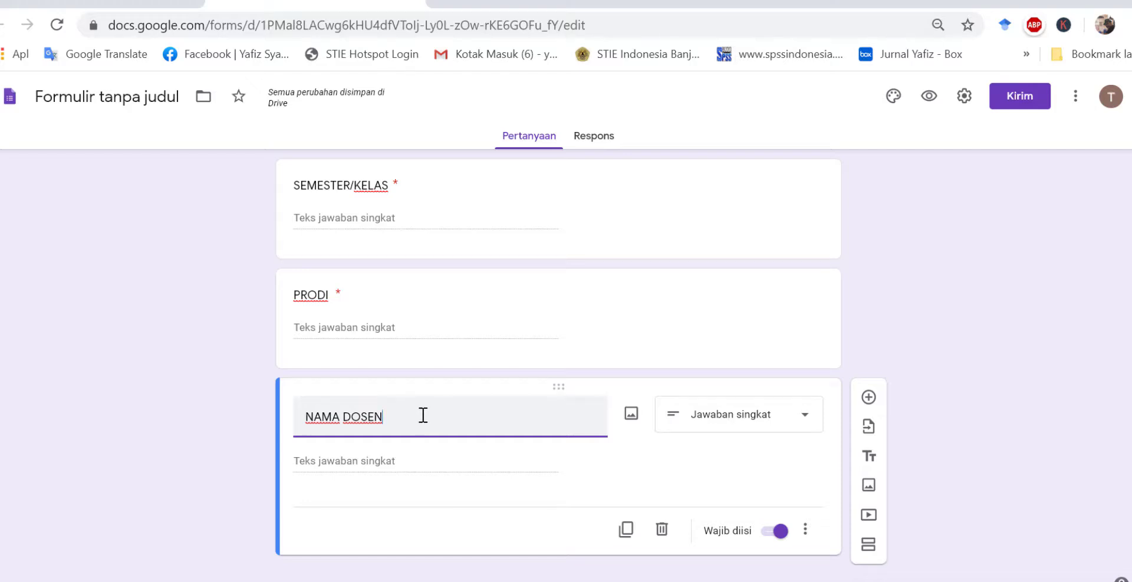
Duplicate the NAMA DOSEN question and title the copy "NIDN".
left_click(627, 529)
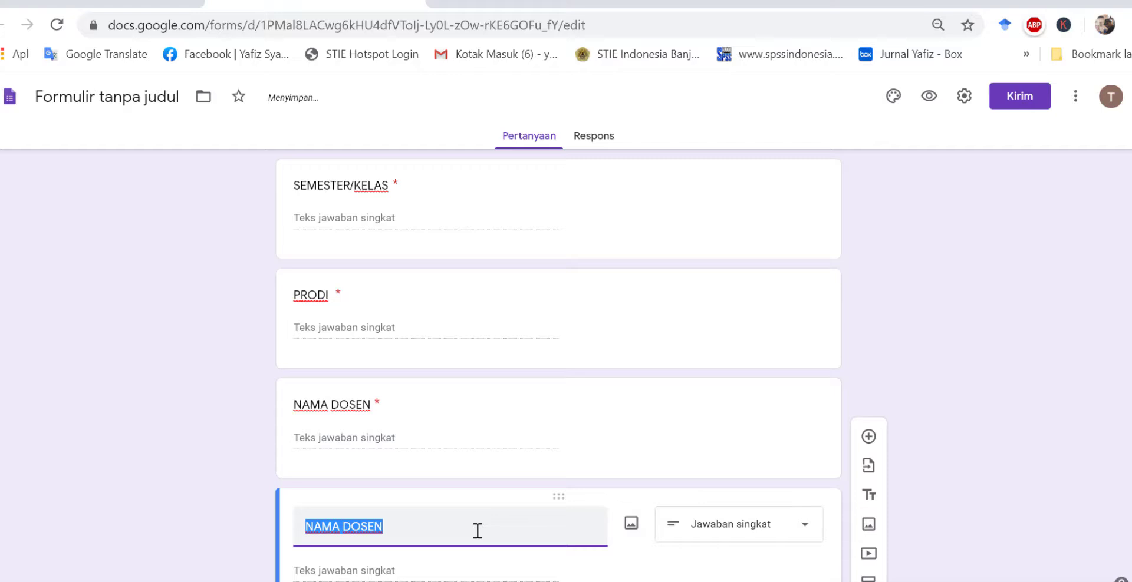
type("NIDIN")
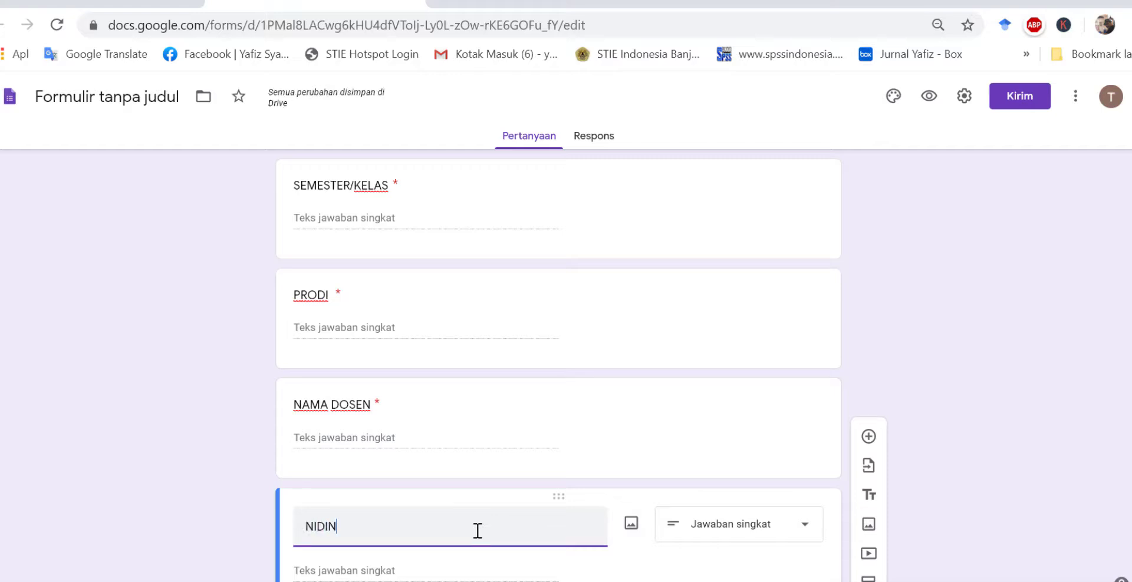
key("BackSpace")
key("BackSpace")
key("BackSpace")
type("DN")
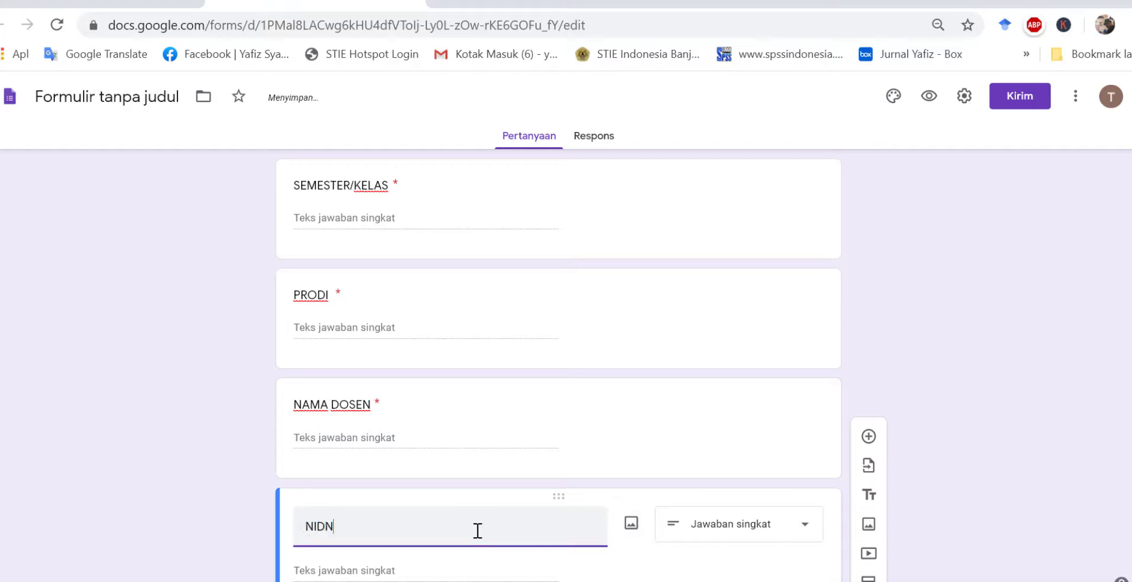
key("BackSpace")
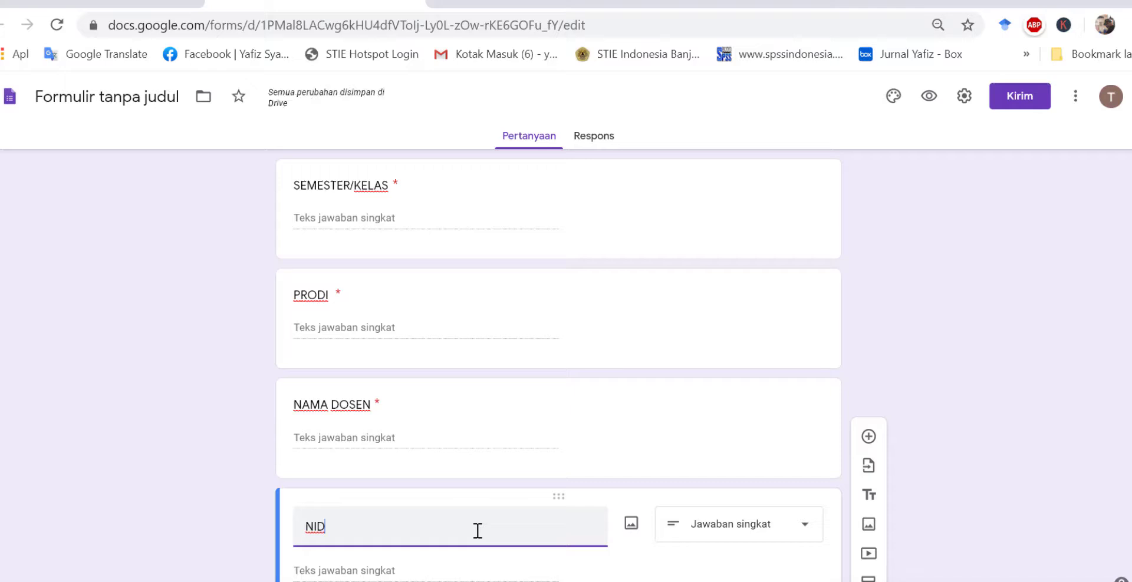
type("N")
Duplicate the NIDN question and turn the copy into a date question (Tanggal) titled "TANGGAL PELAKSANAAN".
scroll(578, 489, "down", 3)
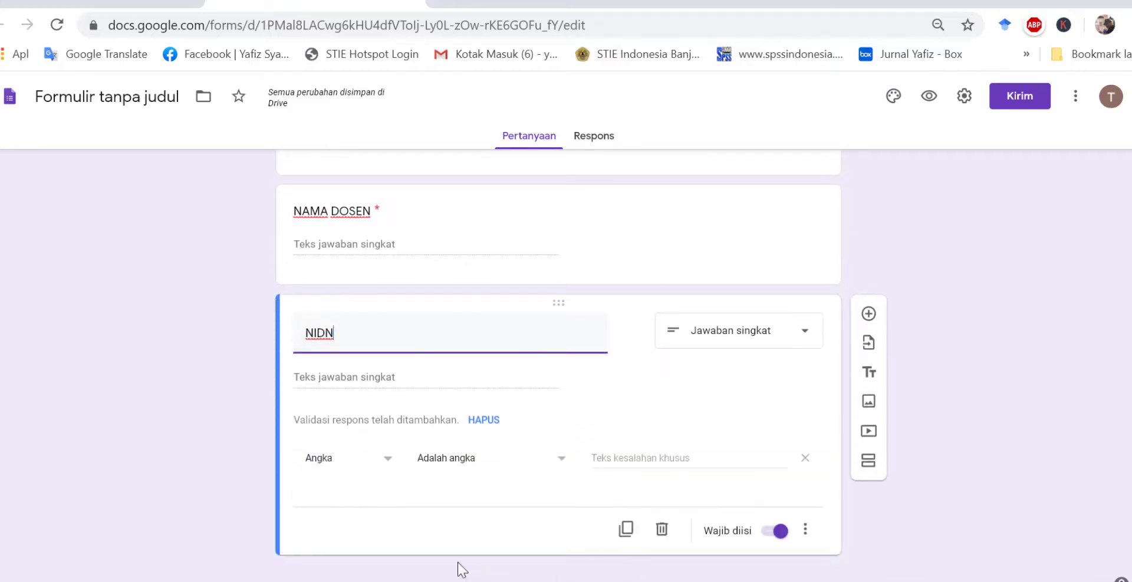
left_click(626, 529)
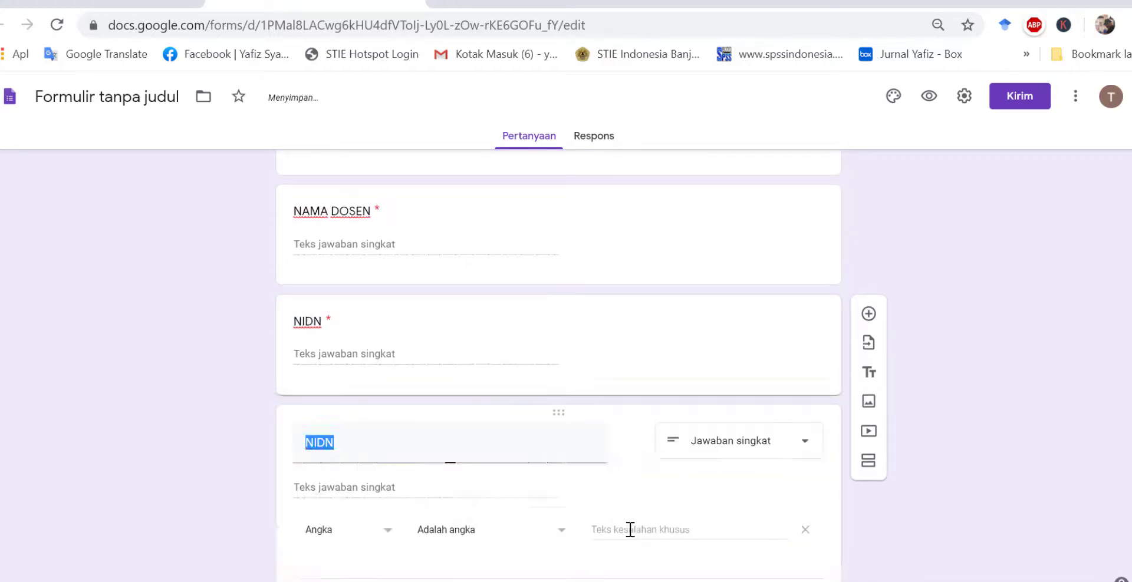
scroll(221, 362, "up", 10)
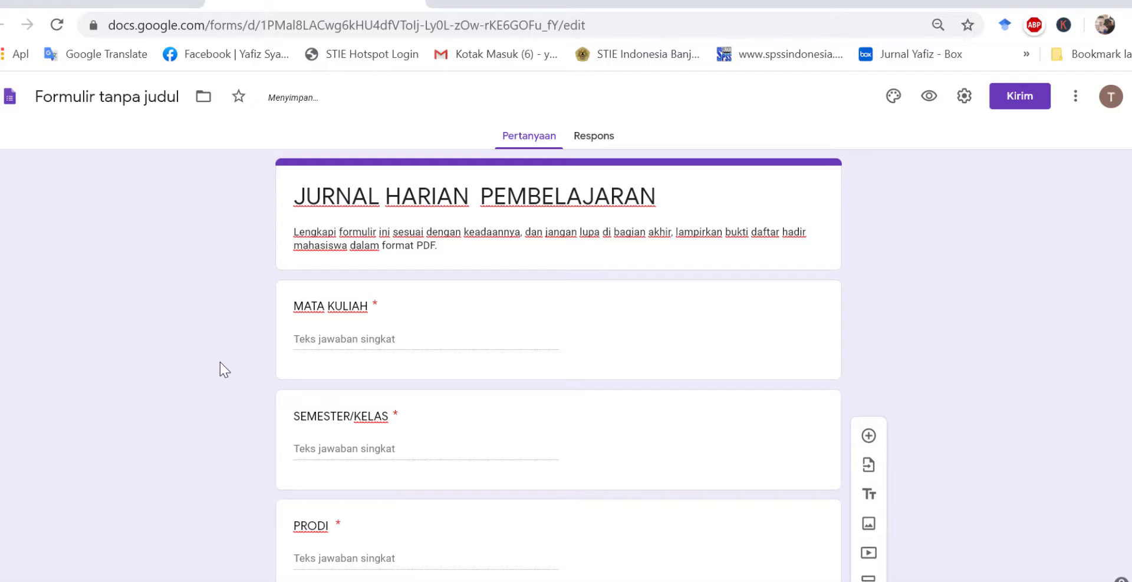
scroll(340, 493, "down", 4)
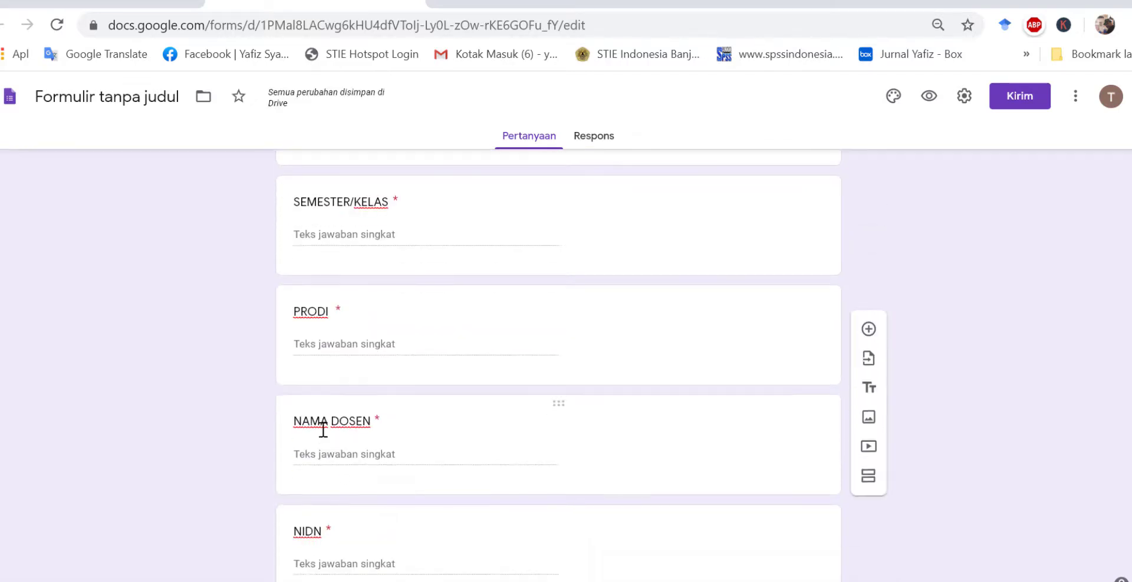
scroll(405, 475, "down", 4)
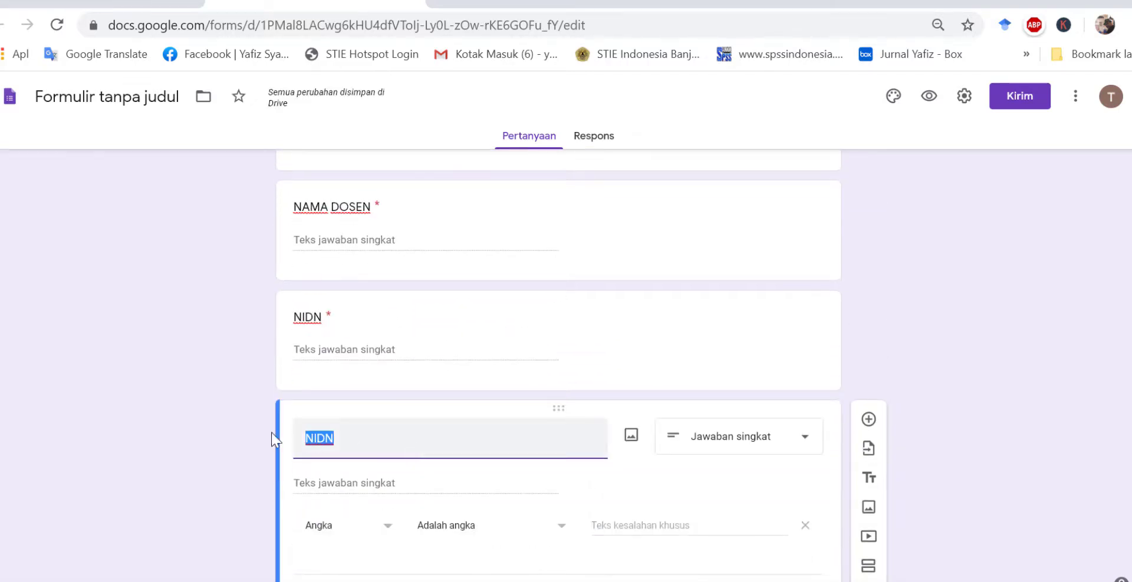
type("T")
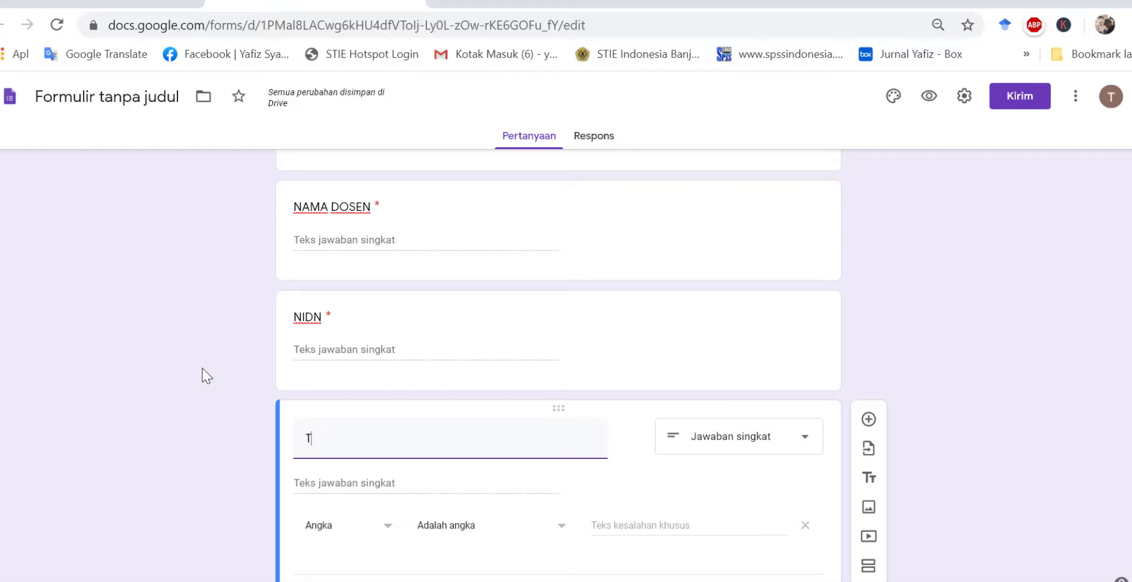
type("ANGGAL")
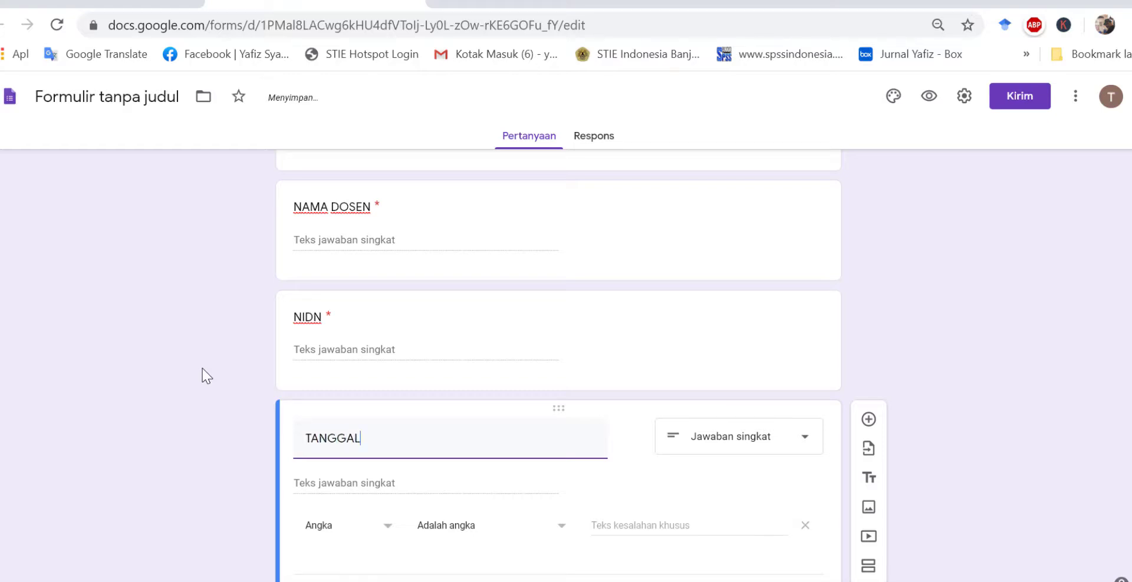
type(" PELSKA")
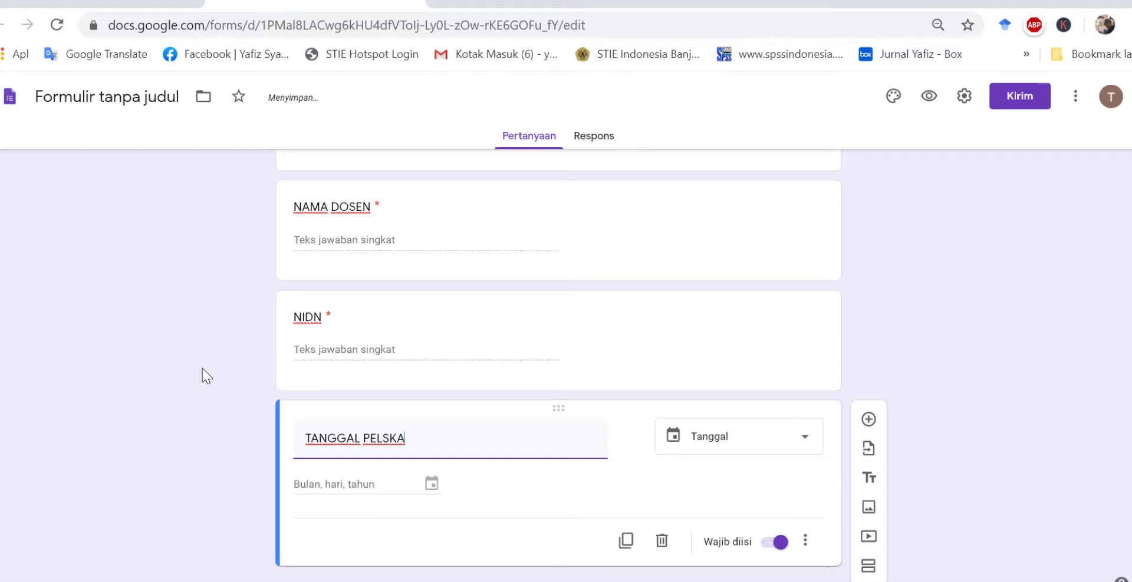
key("BackSpace")
key("BackSpace")
key("BackSpace")
type("AKSANAN")
key("BackSpace")
type("AN")
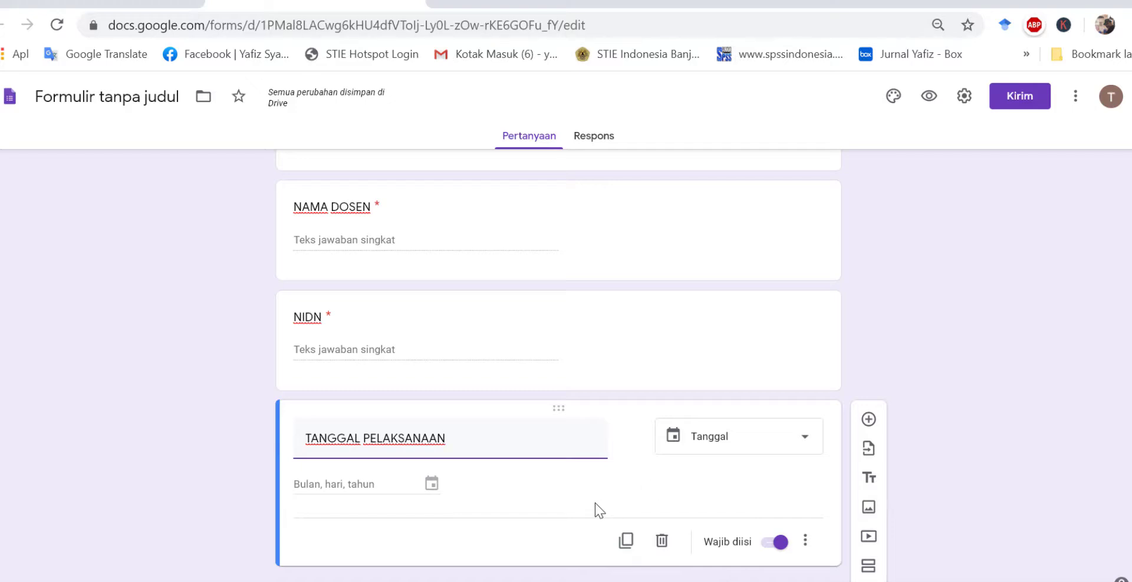
Duplicate the TANGGAL PELAKSANAAN question and turn the copy into a time question (Waktu) titled "WAKTU".
left_click(626, 540)
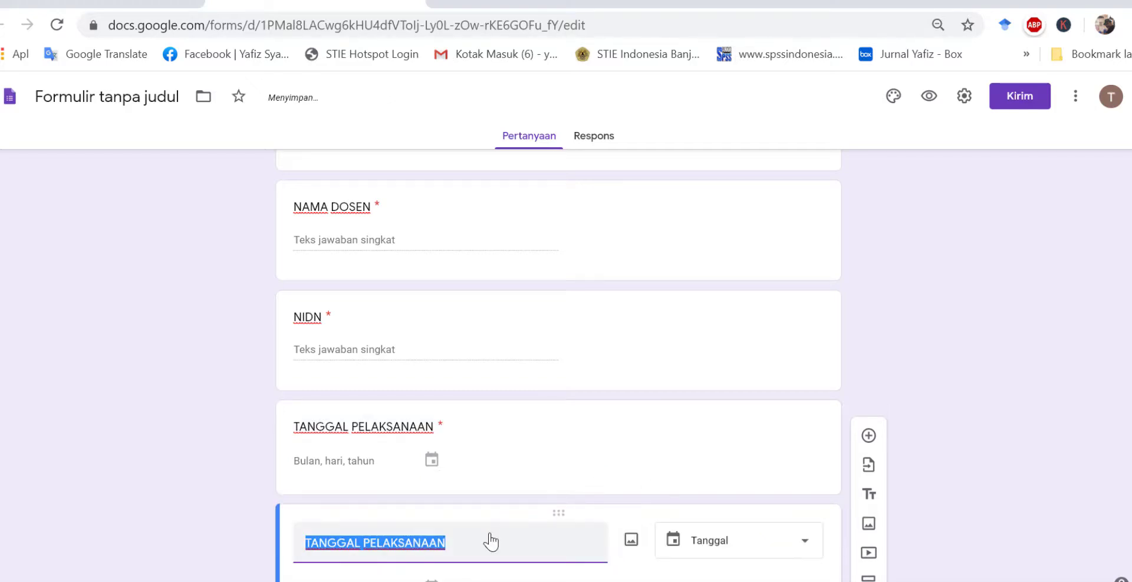
type("WKTU")
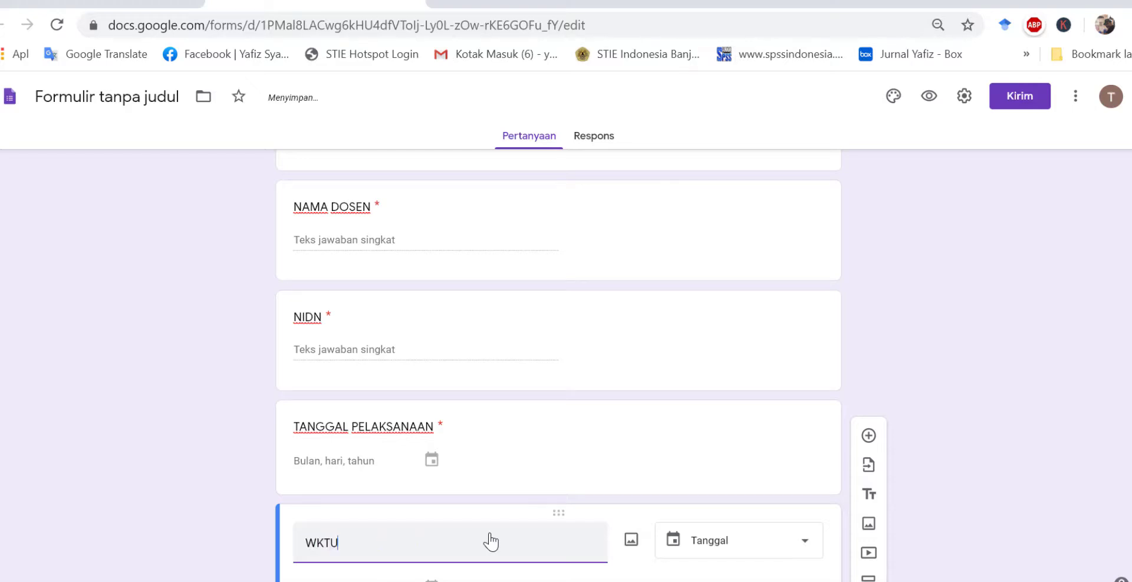
key("BackSpace")
key("BackSpace")
key("BackSpace")
type("AKTU")
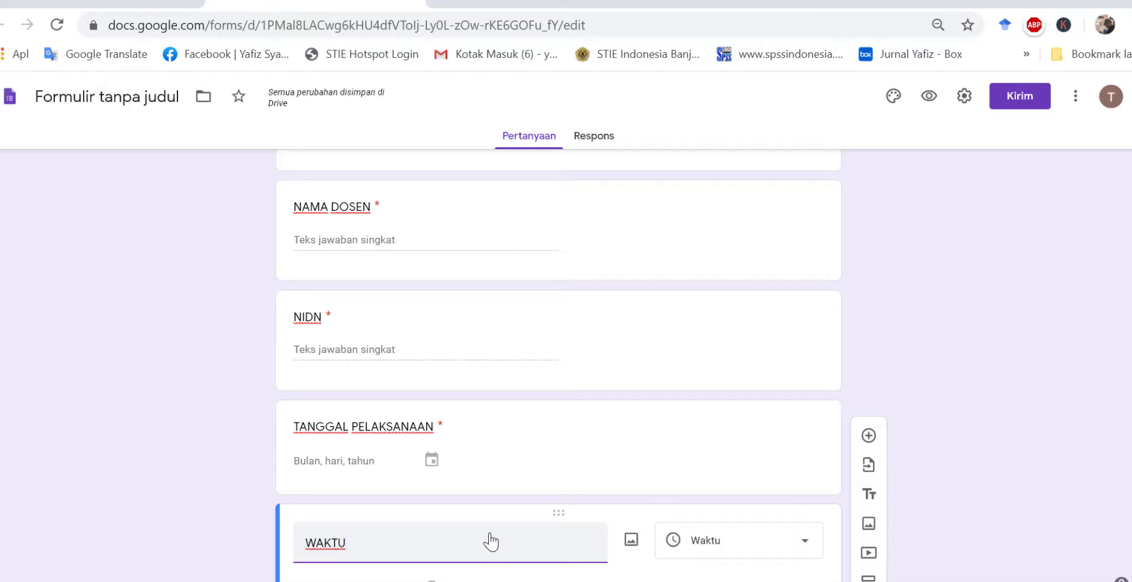
Duplicate the WAKTU time question and review the form's questions from the first to the new copy.
scroll(490, 541, "down", 2)
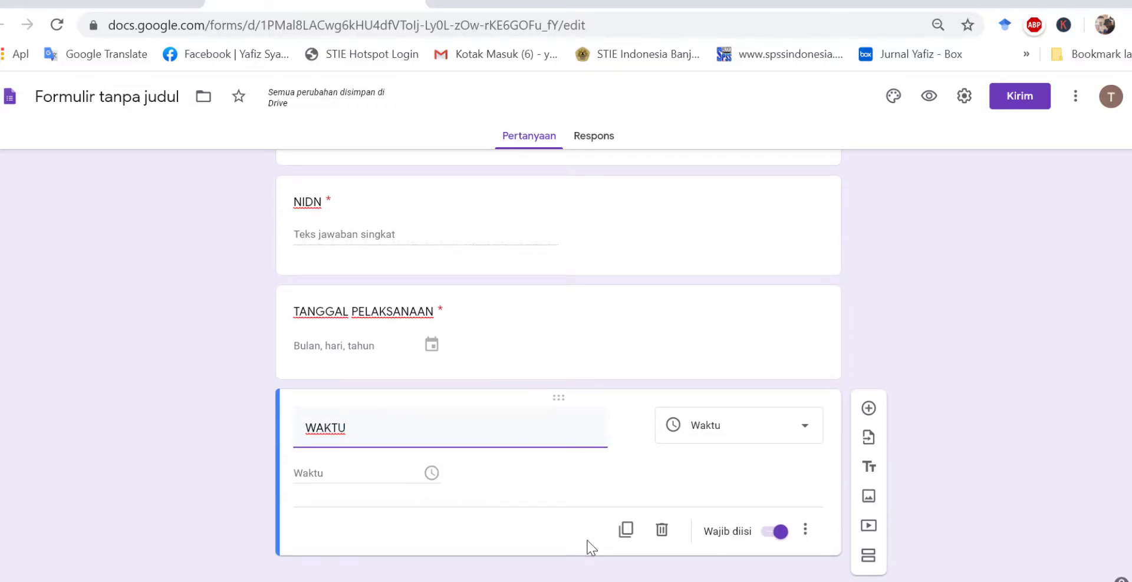
left_click(628, 531)
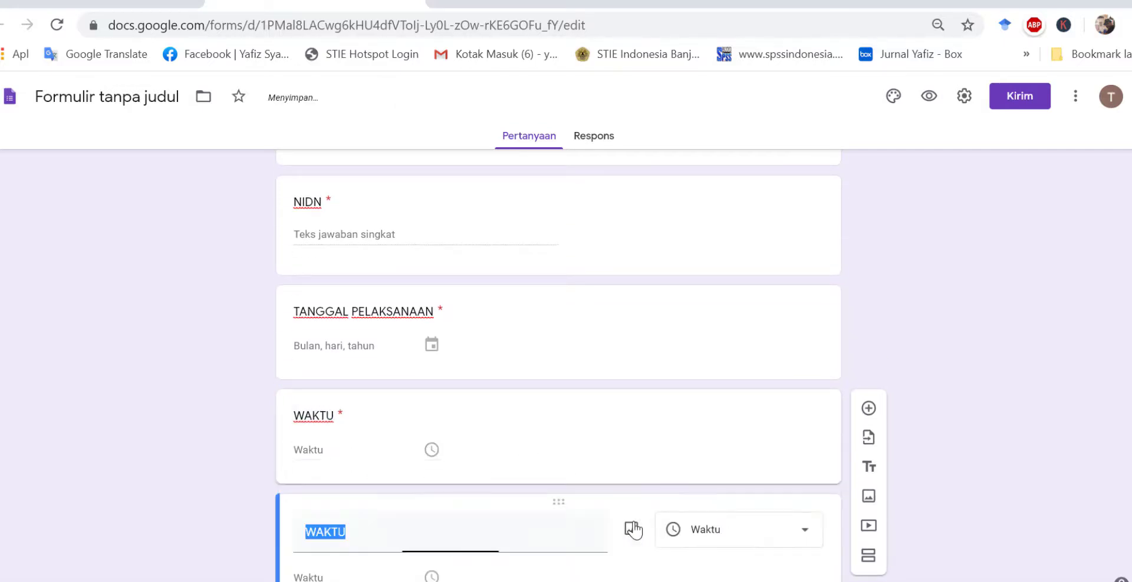
scroll(533, 463, "up", 10)
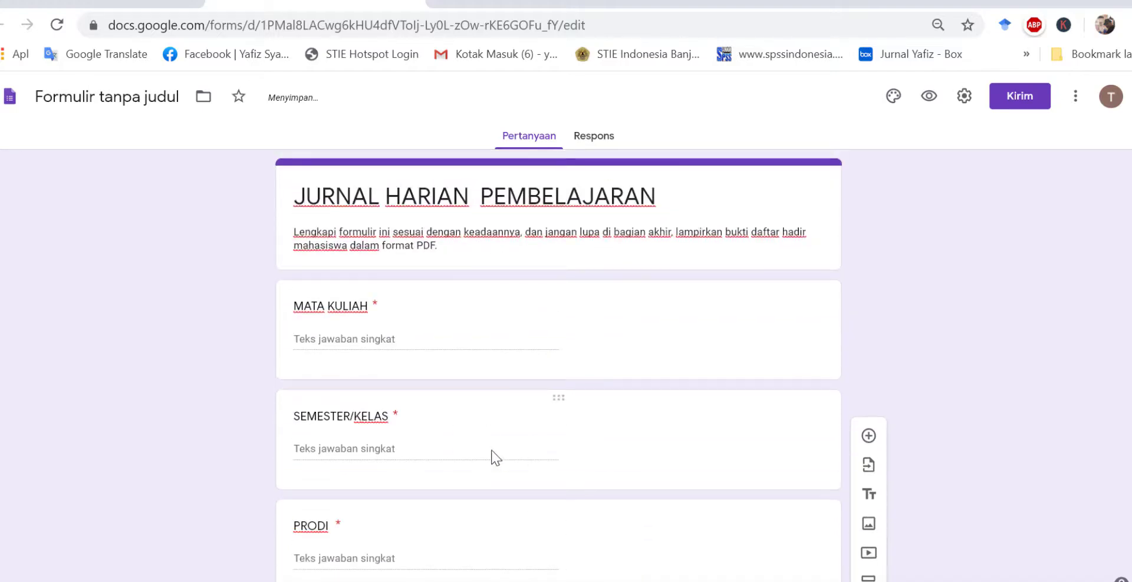
scroll(460, 455, "down", 8)
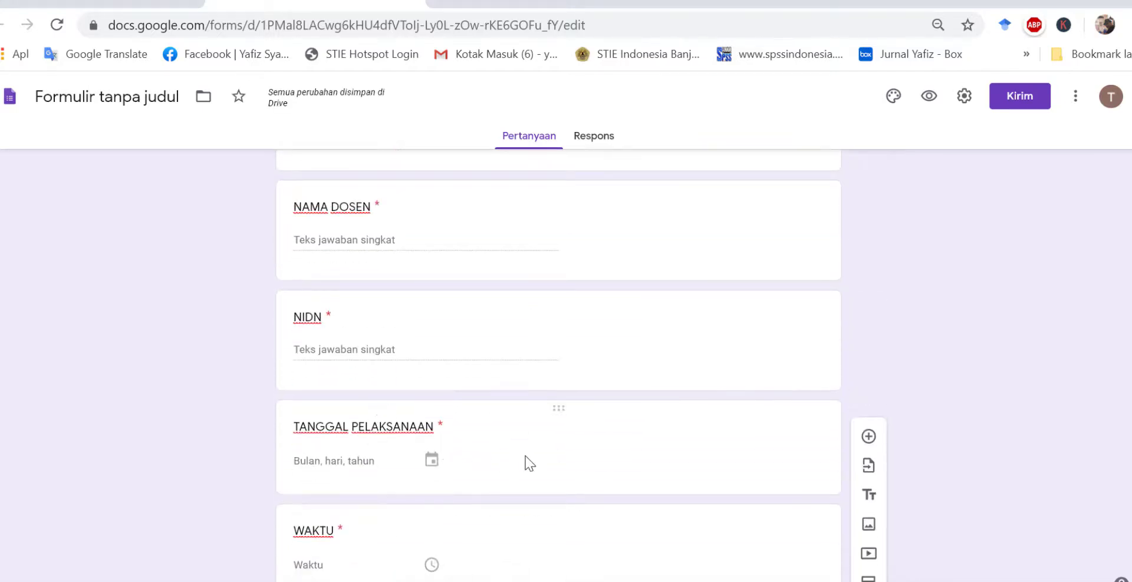
scroll(529, 464, "down", 4)
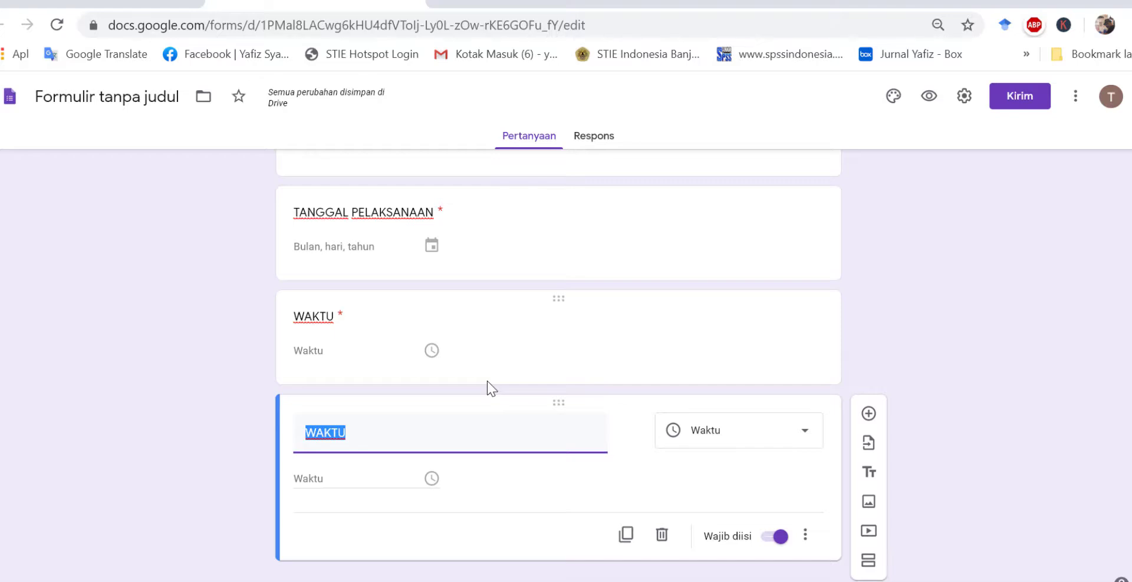
scroll(500, 490, "up", 15)
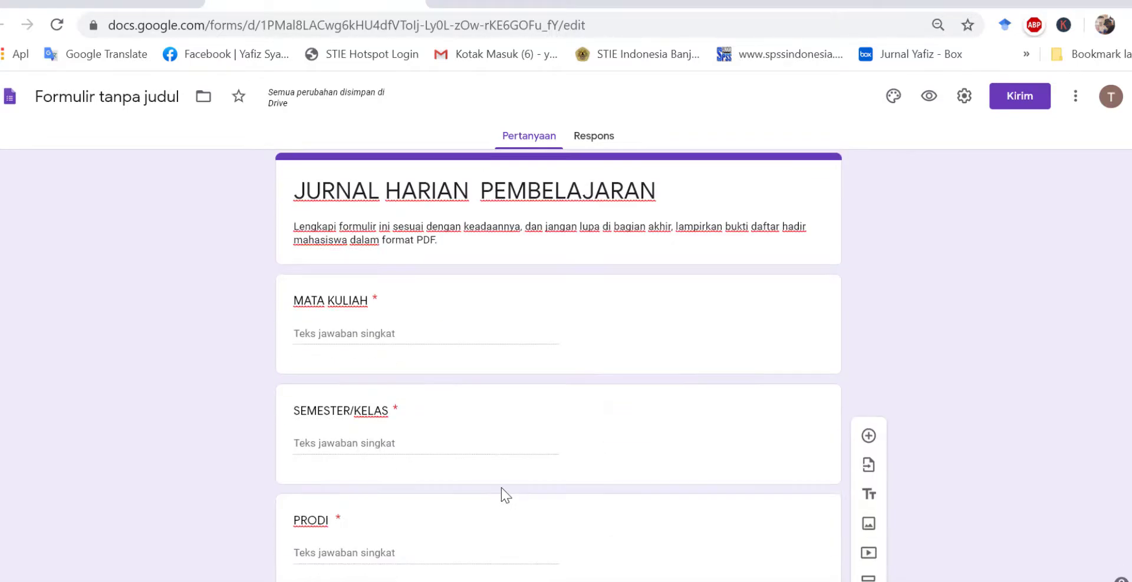
scroll(501, 489, "down", 15)
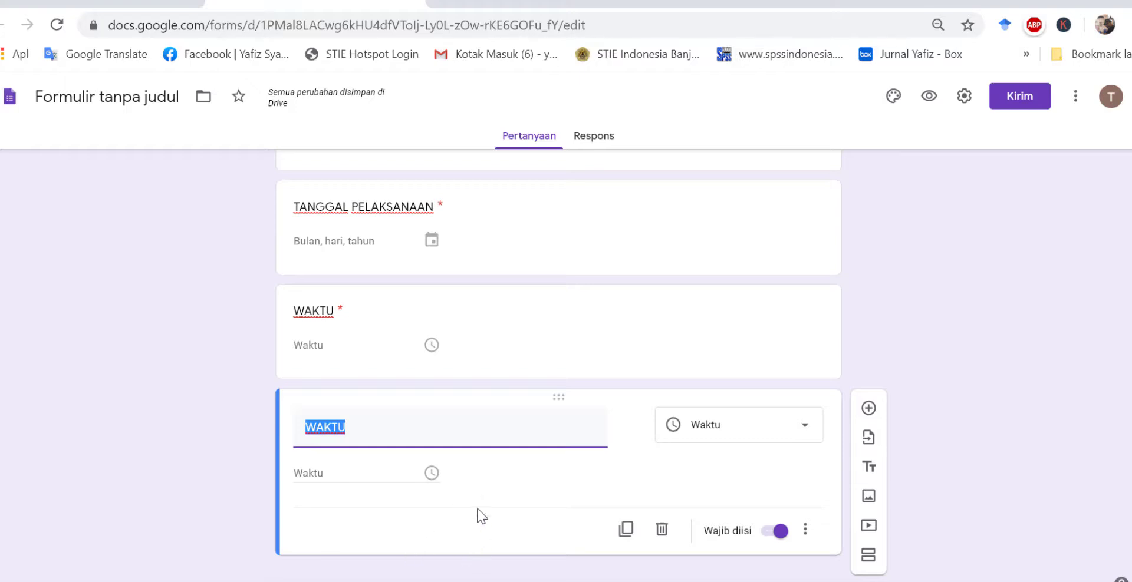
left_click(384, 429)
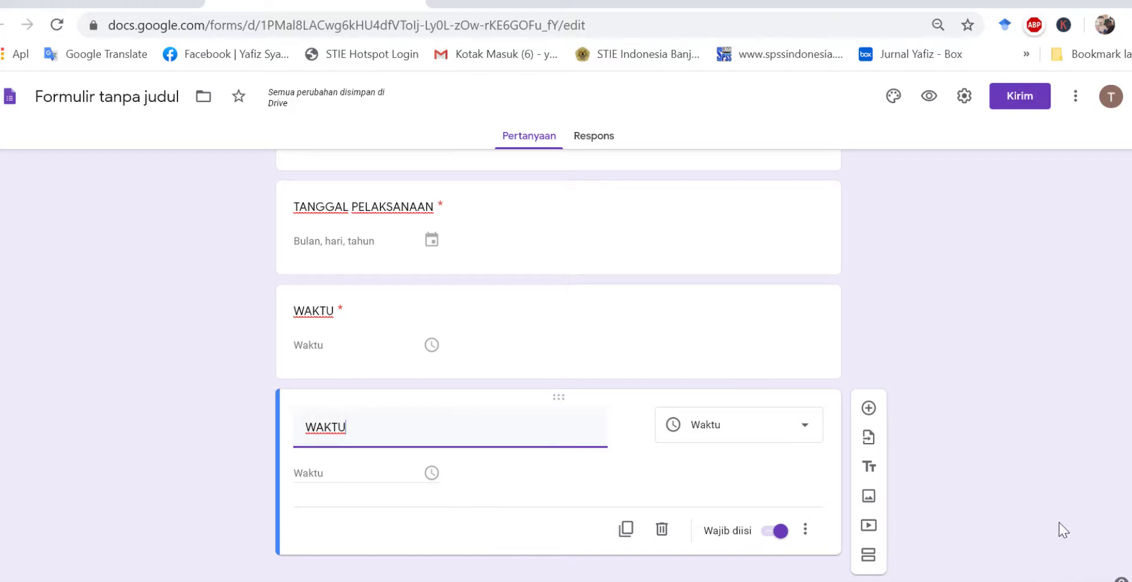
Add a new section after the second WAKTU question and title it "MATERI".
left_click(867, 555)
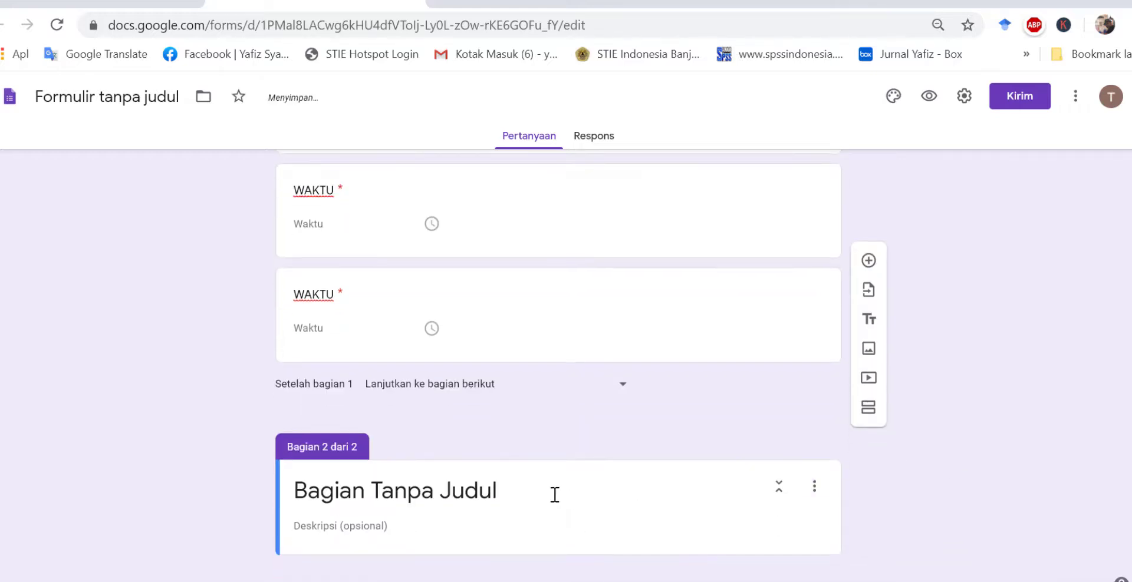
left_click(517, 491)
type("M")
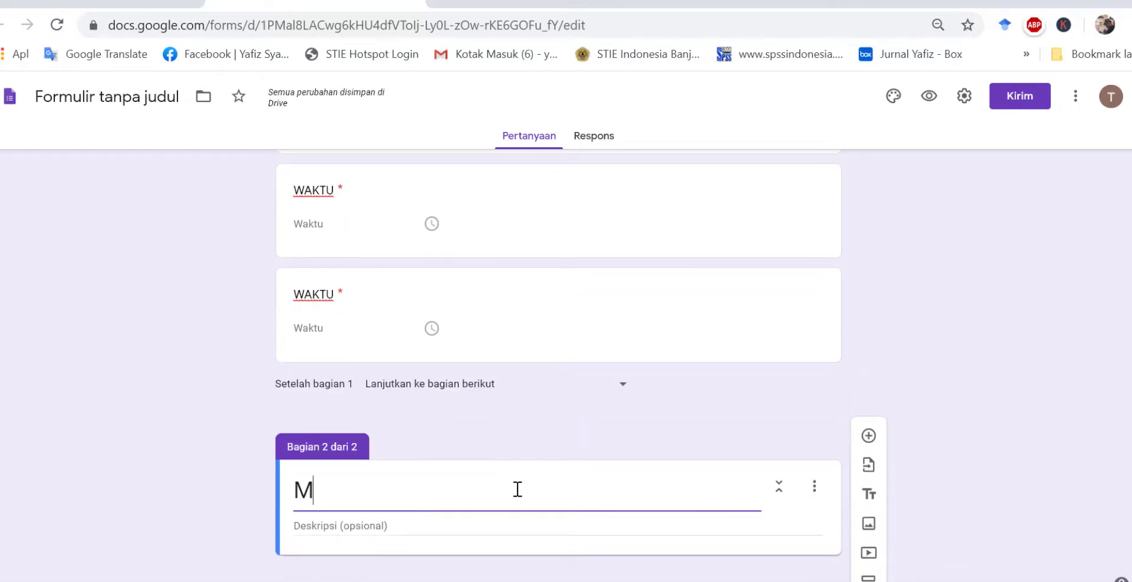
type("ATERI")
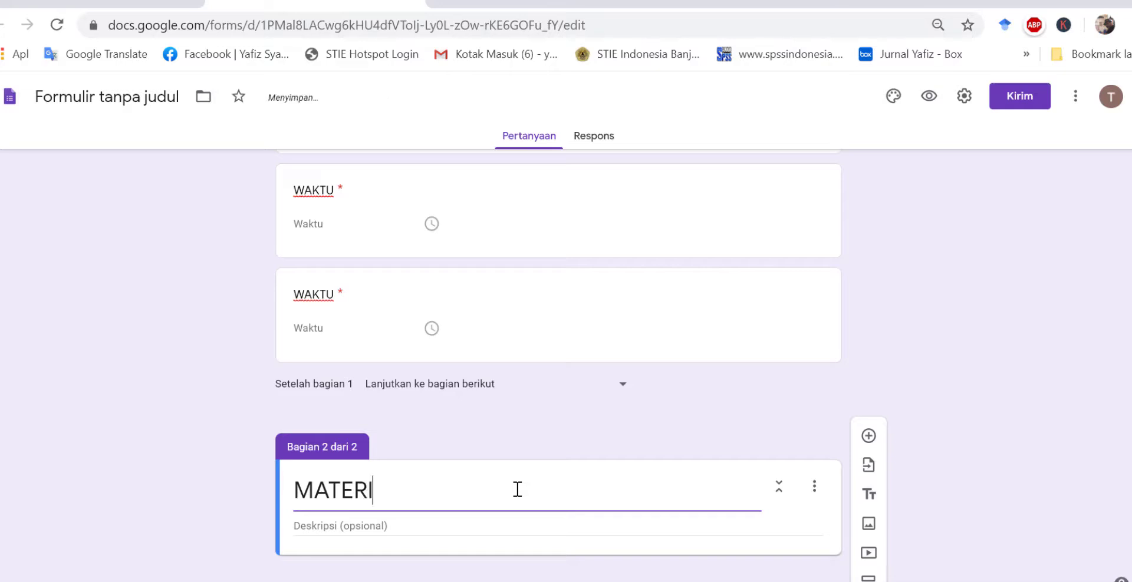
Enter "Uraikan secar singkat materi pembelajaran hari ini" as the MATERI section's description.
left_click(421, 524)
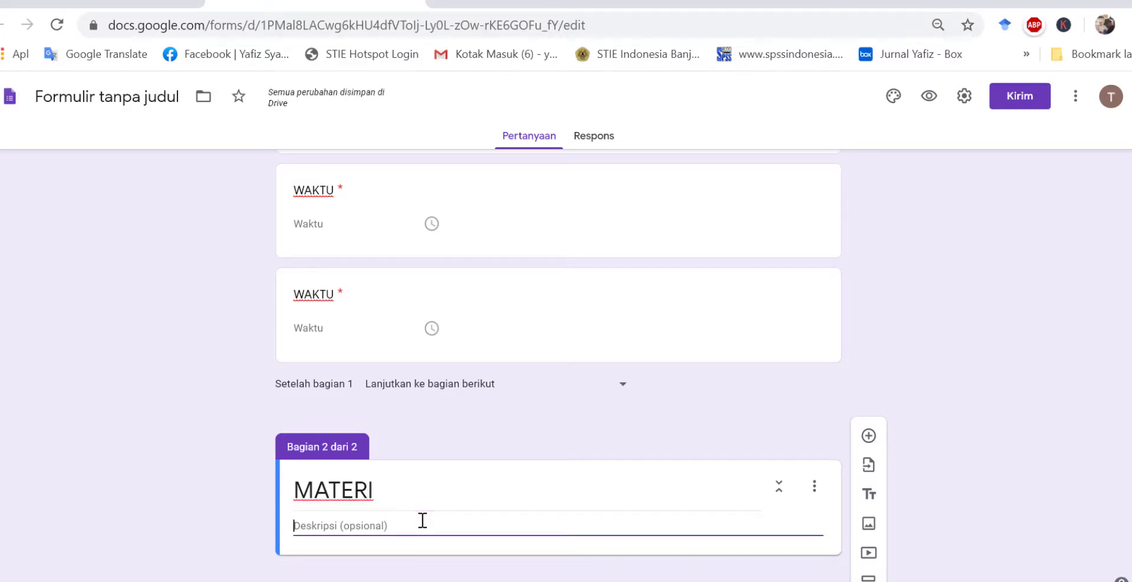
type("uRA")
key("BackSpace")
key("BackSpace")
key("BackSpace")
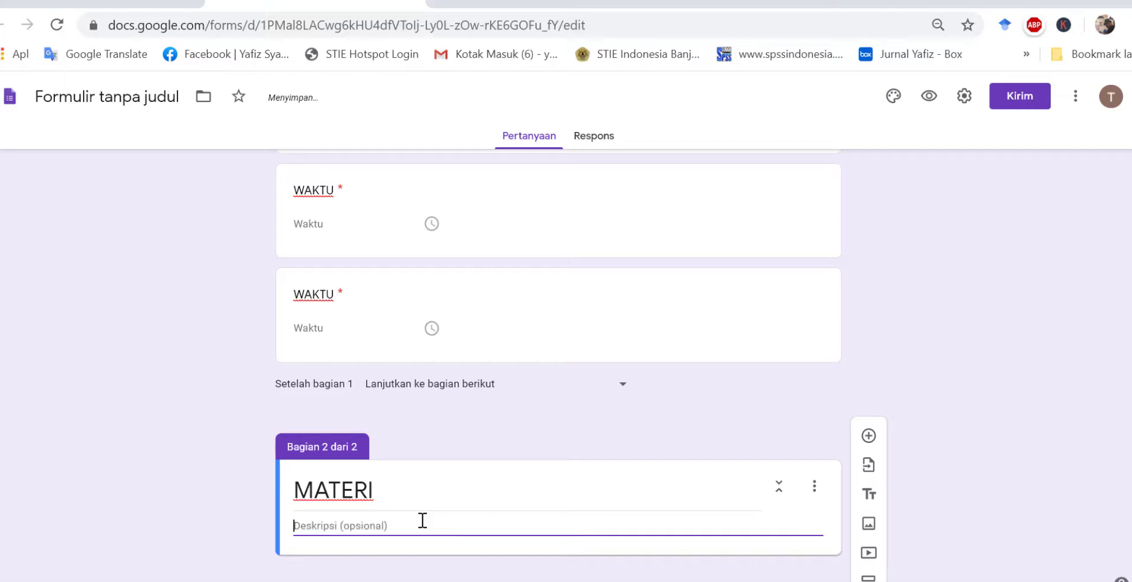
key("Caps_Lock")
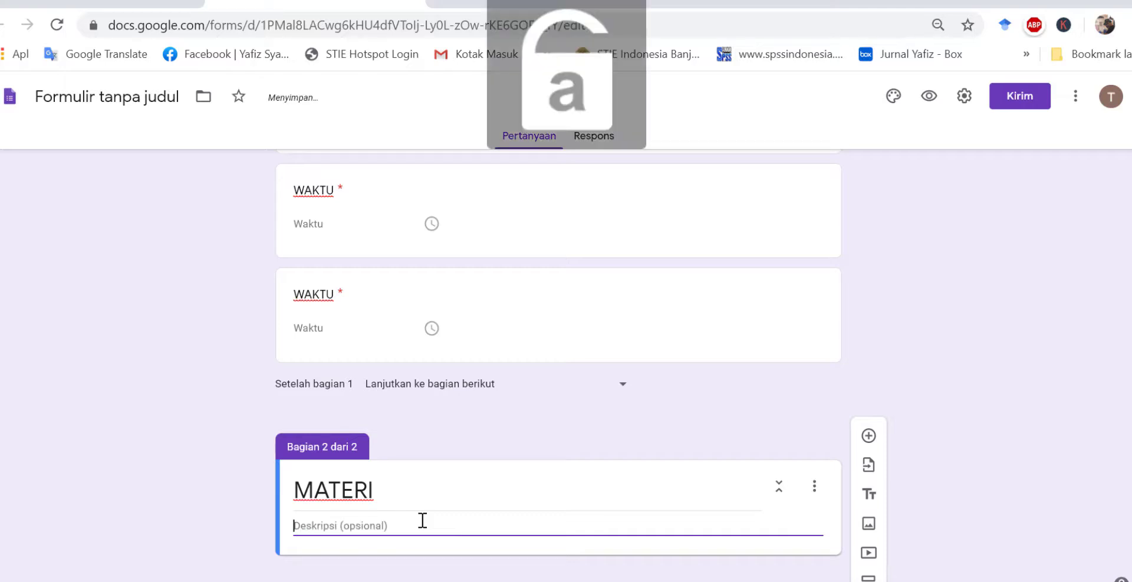
type("Urai")
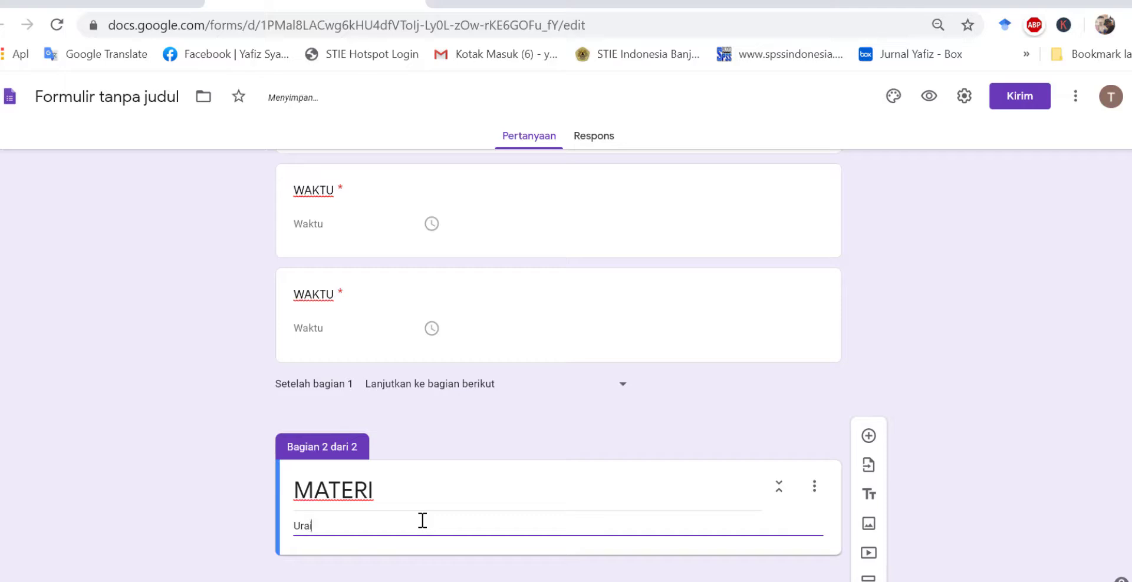
type("kan secar")
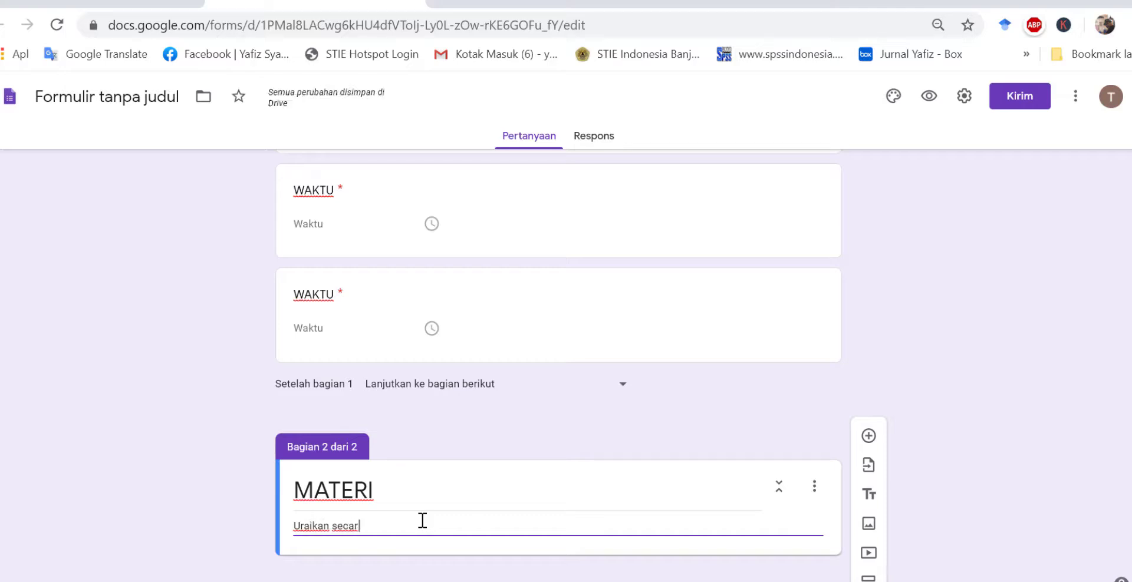
type(" singkat")
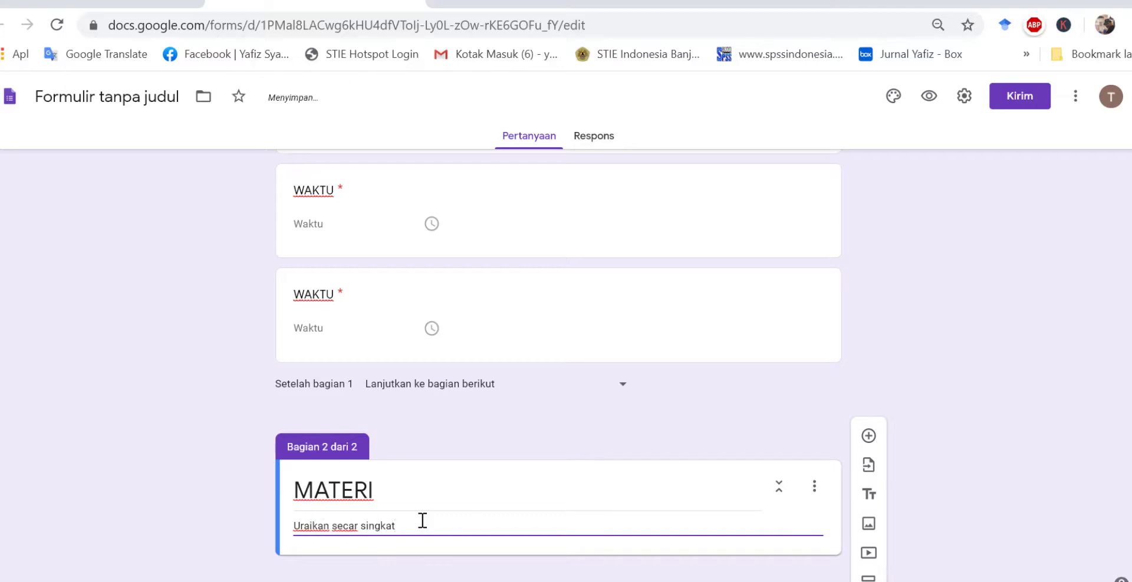
type(" materi pembelajran")
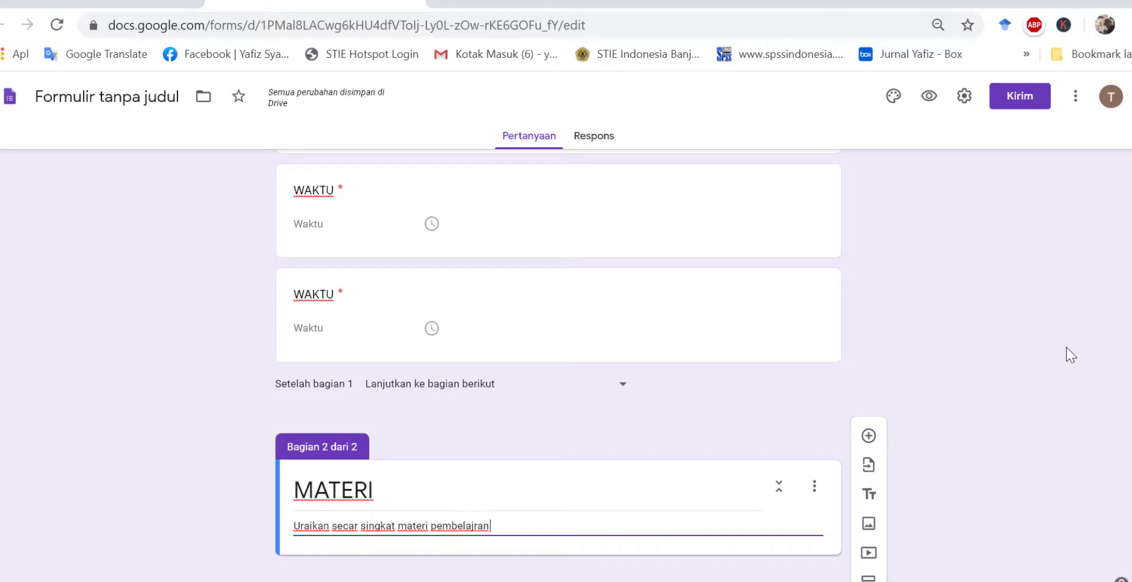
key("BackSpace")
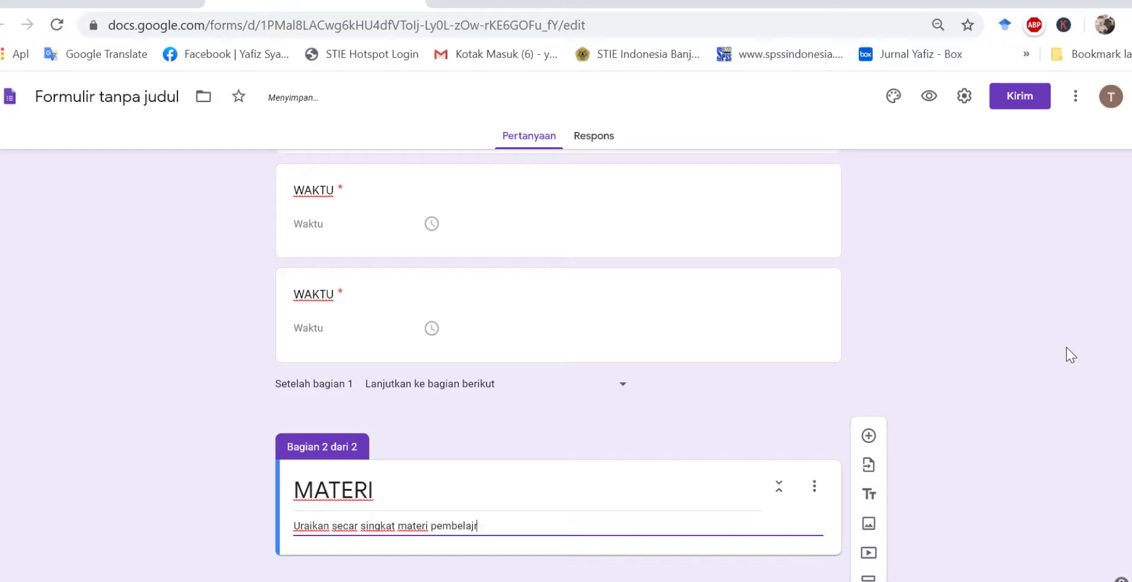
type("aran hari ini")
key("BackSpace")
key("BackSpace")
key("BackSpace")
key("BackSpace")
type("ini")
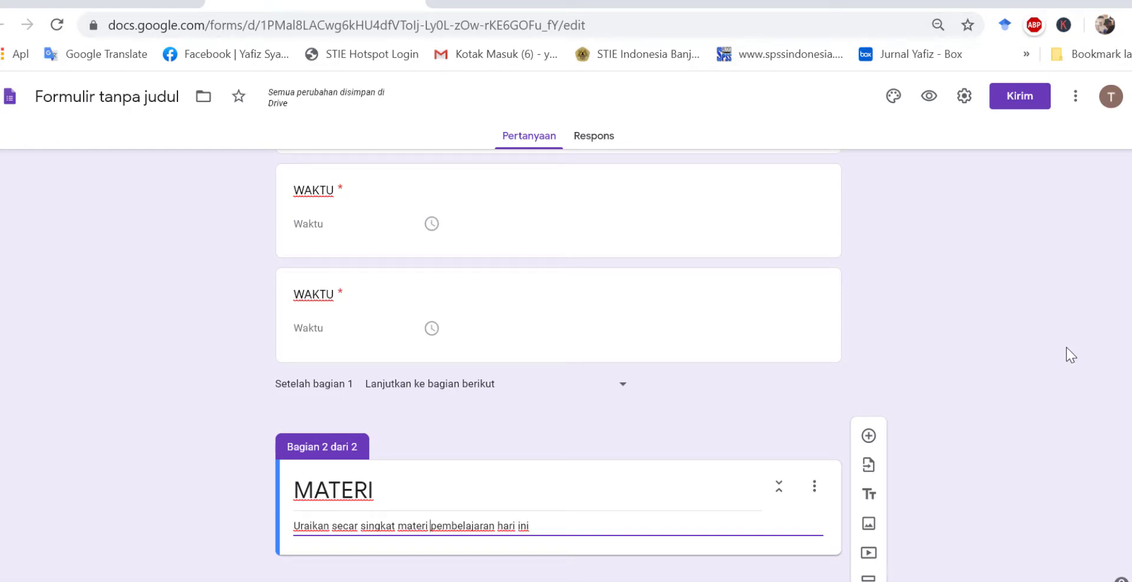
Correct "secar" to "secara" in the MATERI section's description.
key("ctrl+Left")
key("ctrl+Left")
key("Left")
type("a")
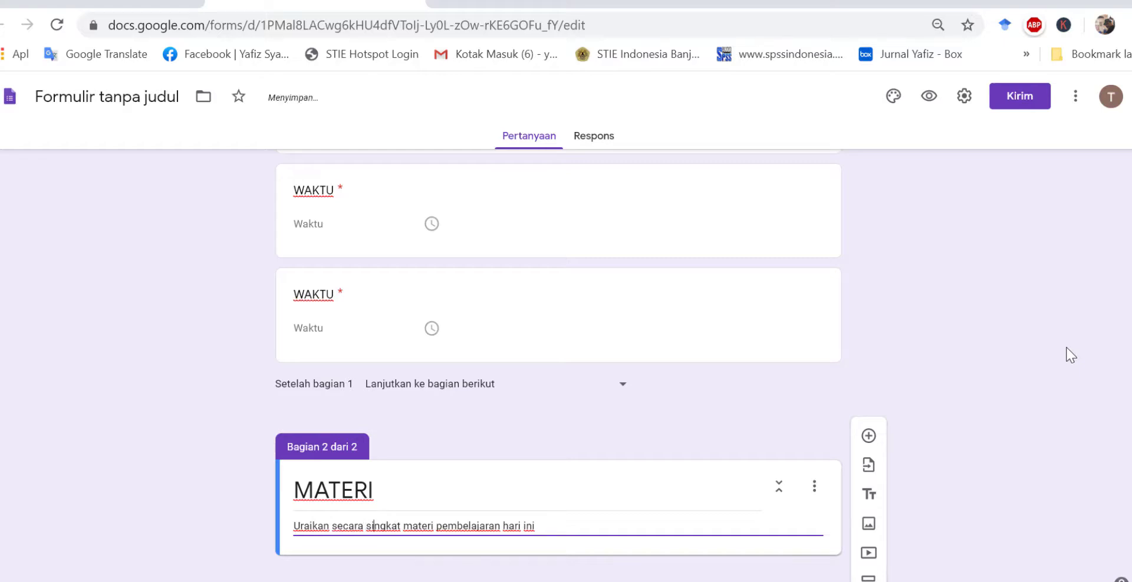
key("End")
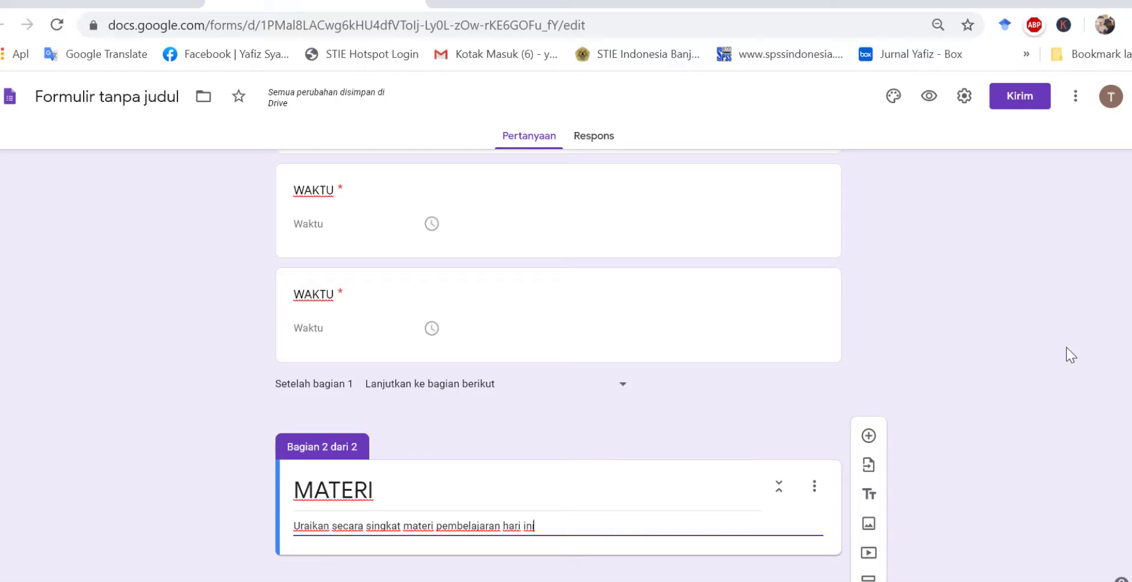
key("Return")
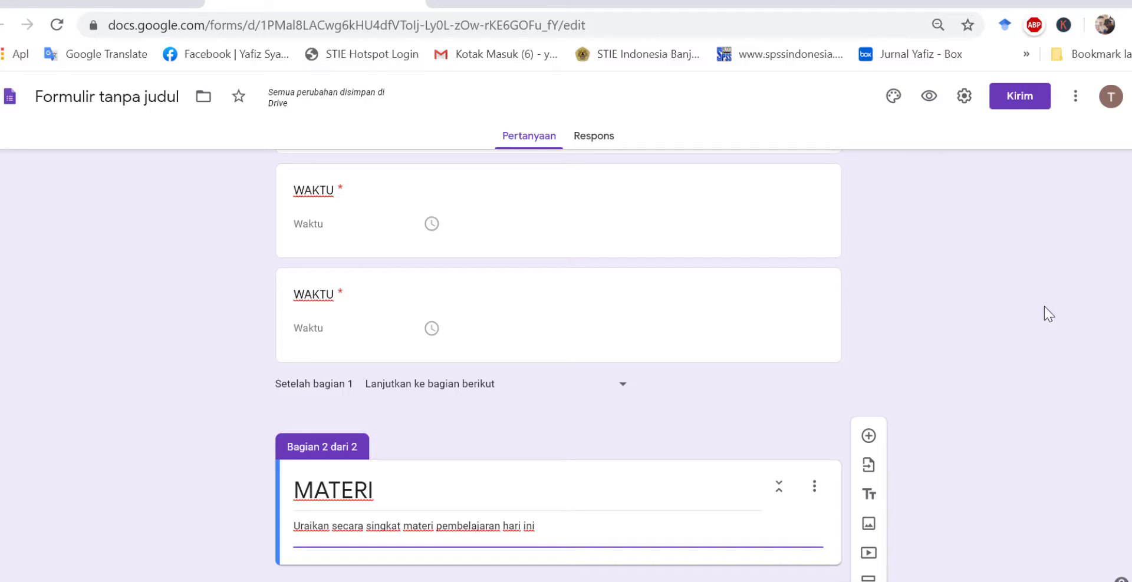
key("BackSpace")
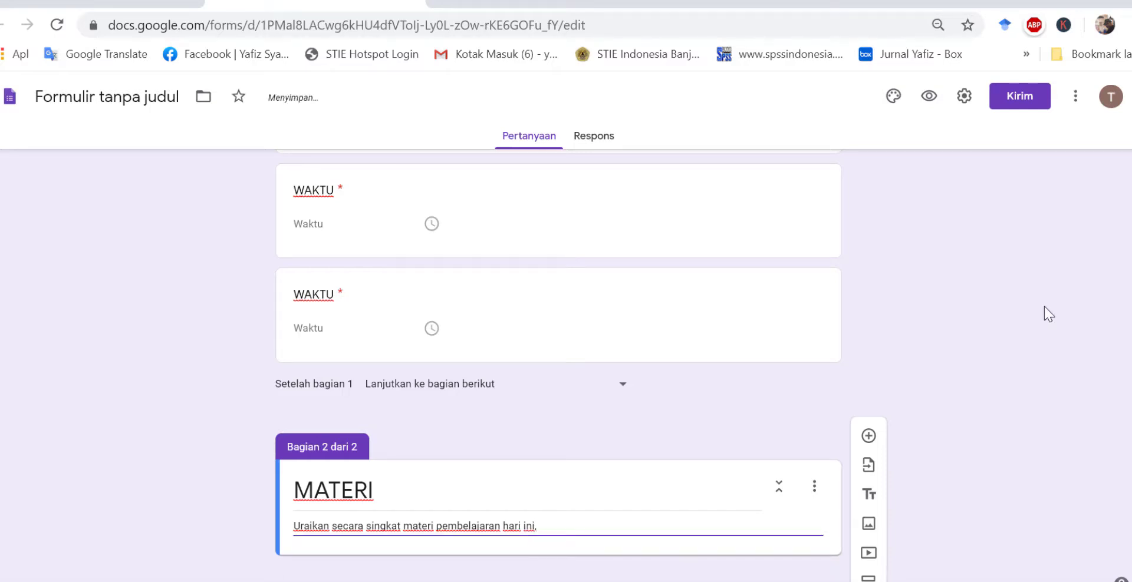
Extend the MATERI description with ", setidaknya memuat tentang topik, sub topik, serta tujuan dan".
type(", setidak")
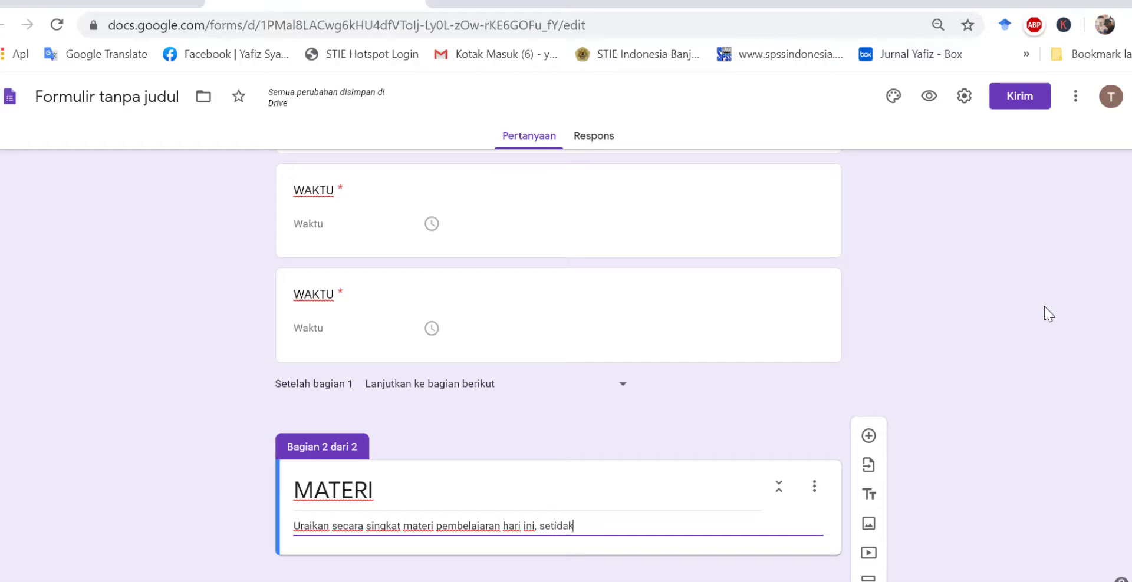
type("nya me")
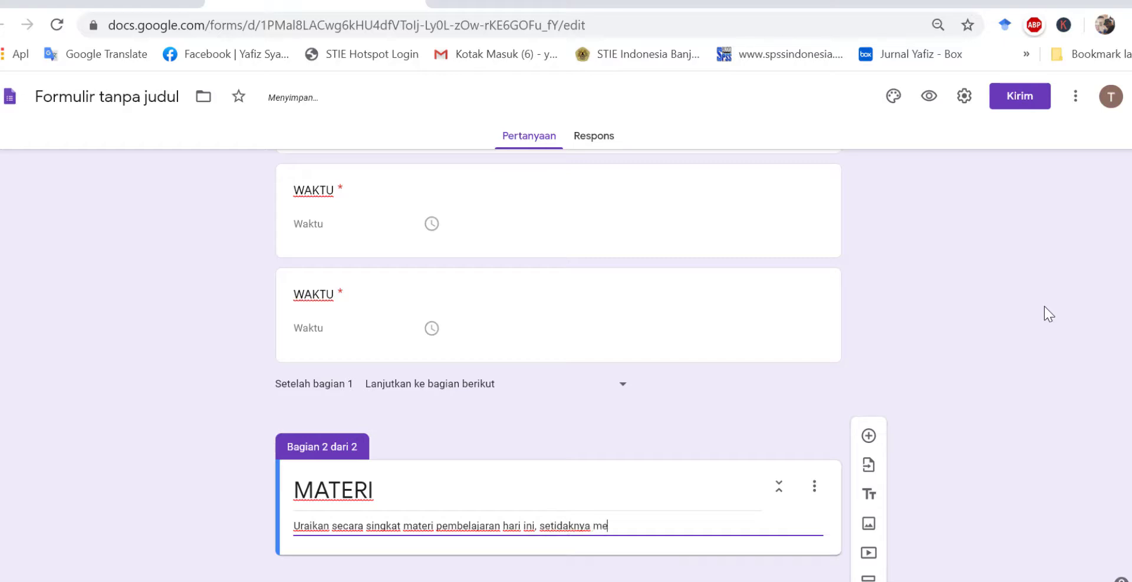
type("muat tentang topik")
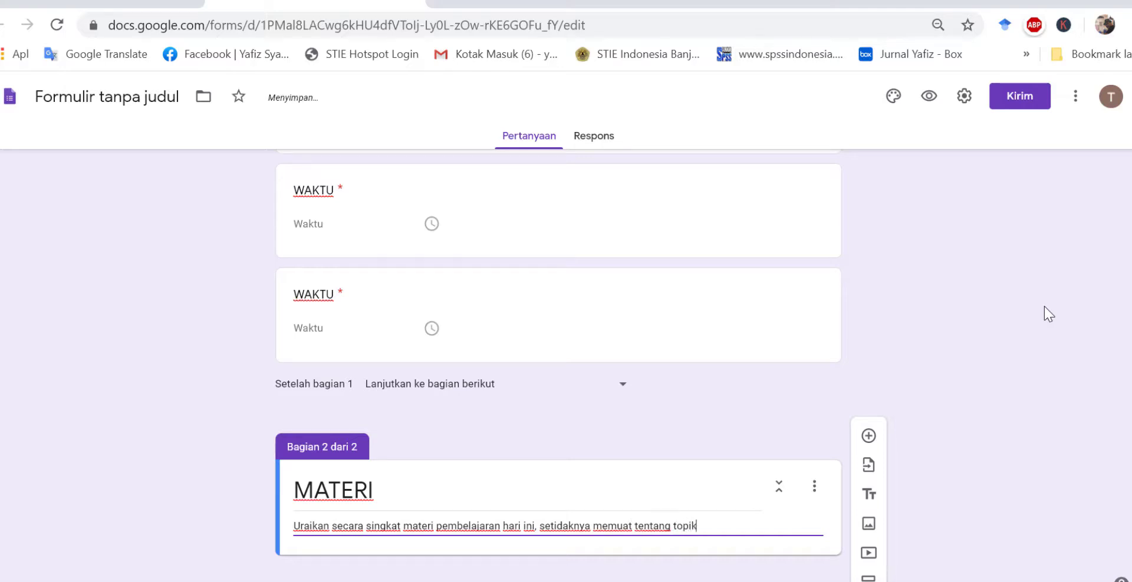
type(", sub topik, serta")
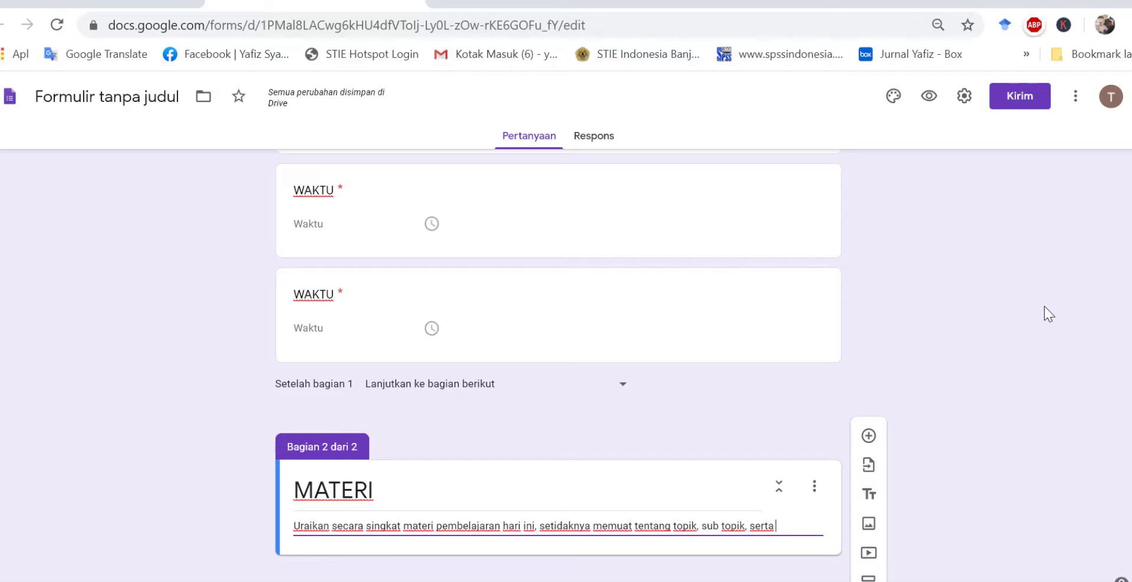
type("tujuan dan")
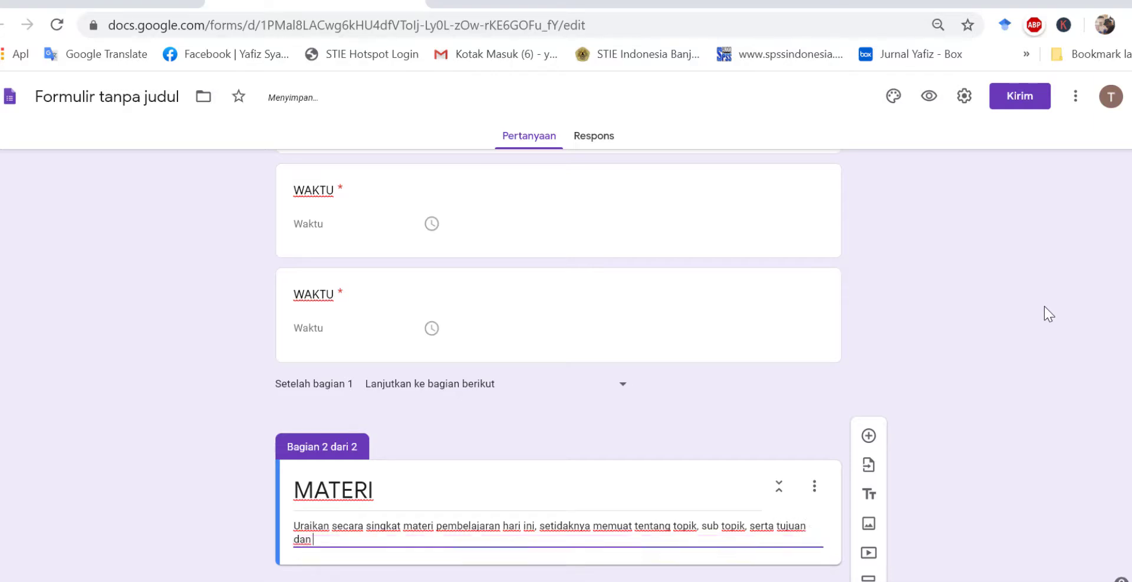
Replace "tujuan dan" at the end of the MATERI description with "capaian pembelajaran".
key("BackSpace")
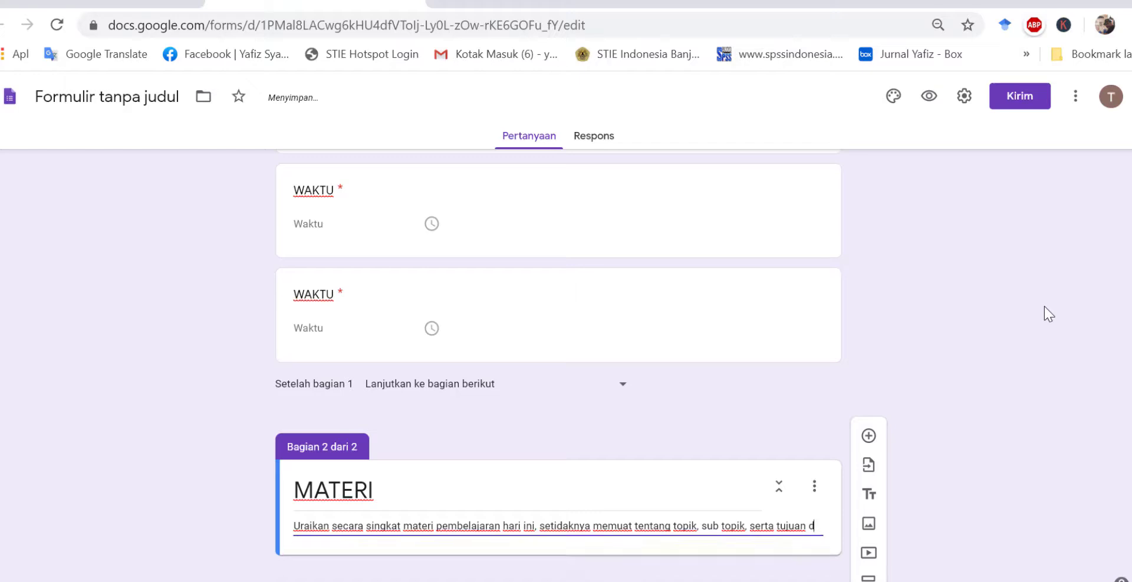
key("BackSpace")
key("BackSpace")
key("BackSpace")
key("BackSpace")
key("BackSpace")
key("BackSpace")
key("BackSpace")
key("BackSpace")
type("capaian pemebela")
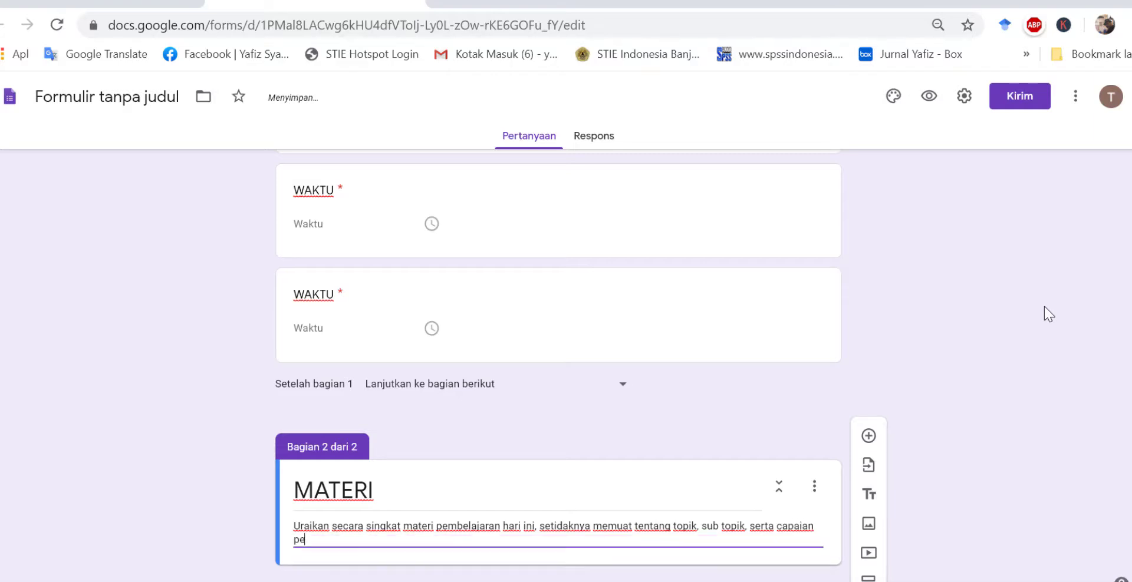
key("BackSpace")
key("BackSpace")
key("BackSpace")
key("BackSpace")
key("BackSpace")
type("belajaran")
Add a required short-answer question titled "TOPIK" to the MATERI section.
left_click(869, 437)
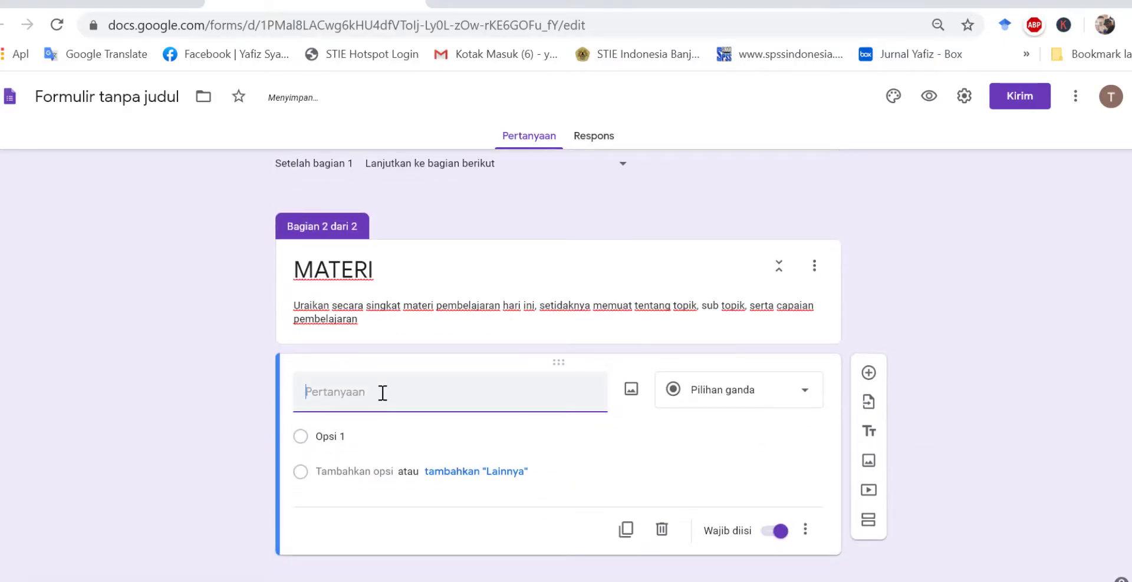
type("t")
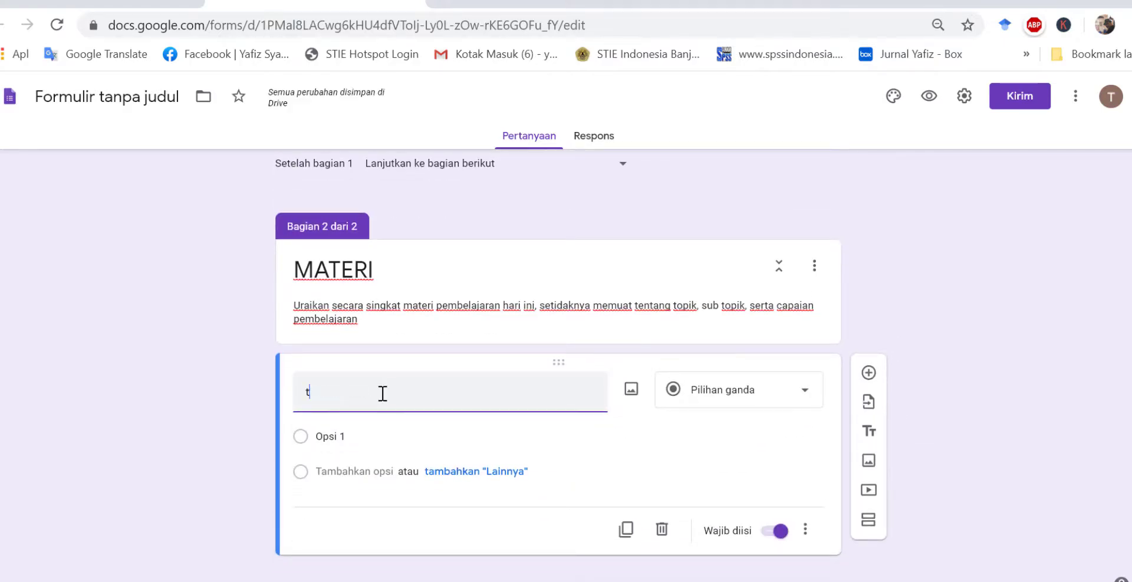
key("BackSpace")
key("Caps_Lock")
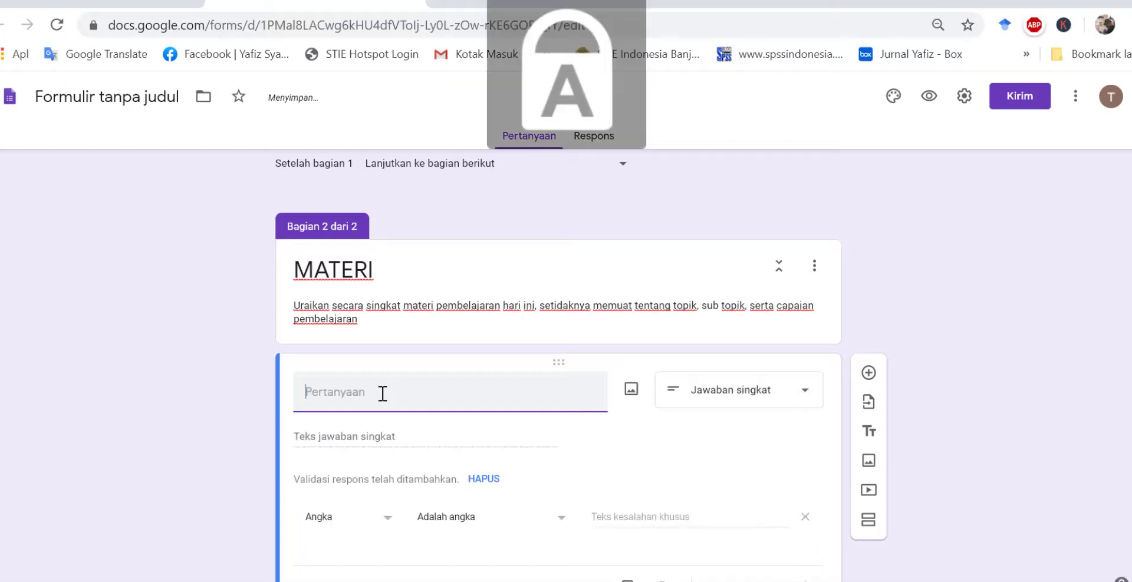
type("TOPI")
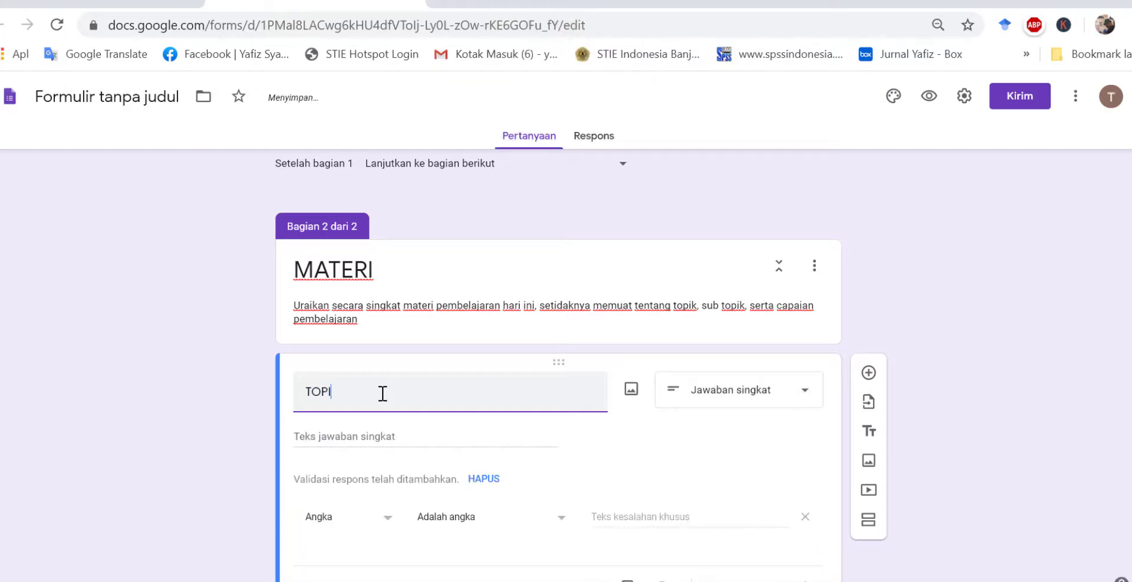
type("L")
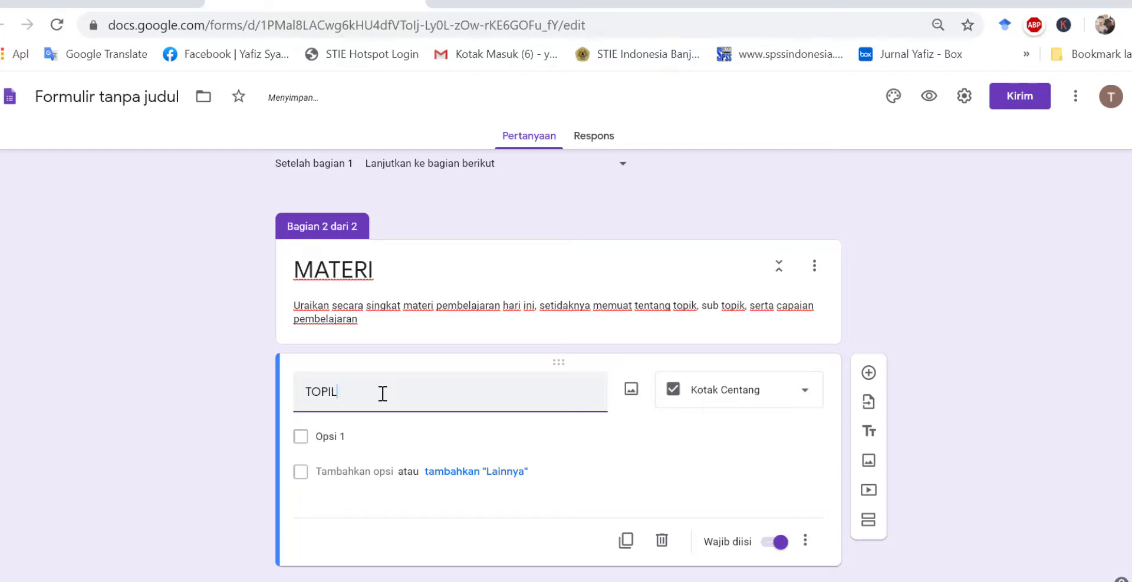
key("BackSpace")
type("K")
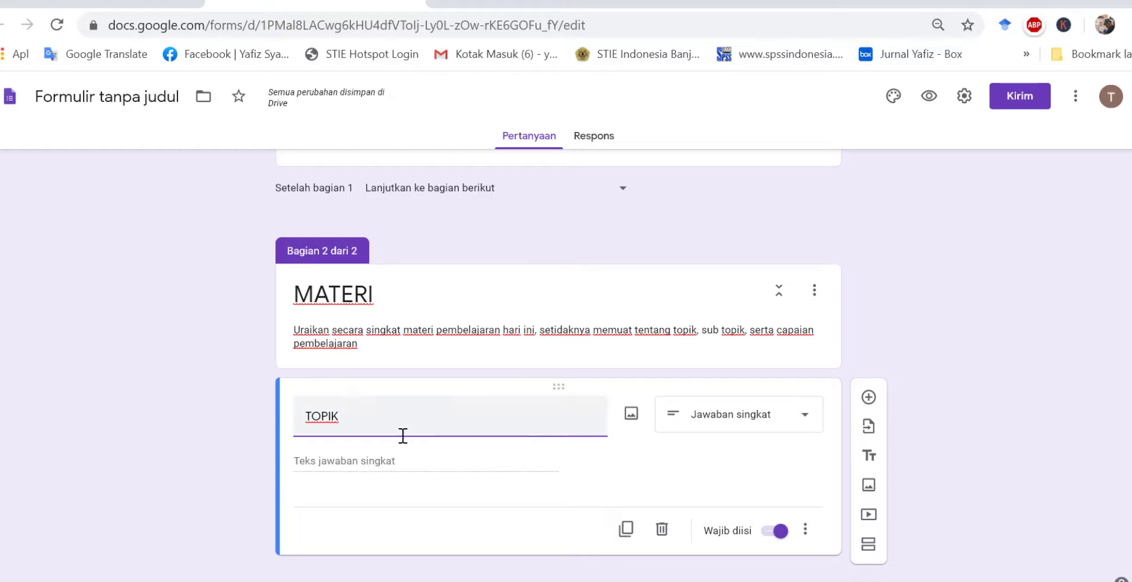
left_click(435, 461)
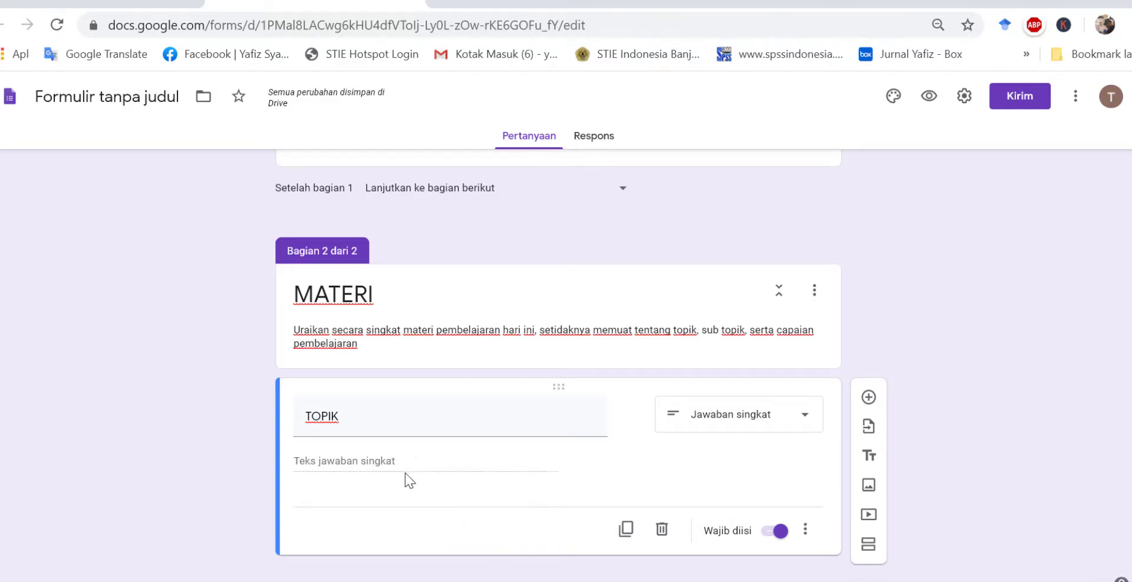
Duplicate the TOPIK question and retitle the copy "SUB TOPIK".
left_click(625, 529)
type("SUB T")
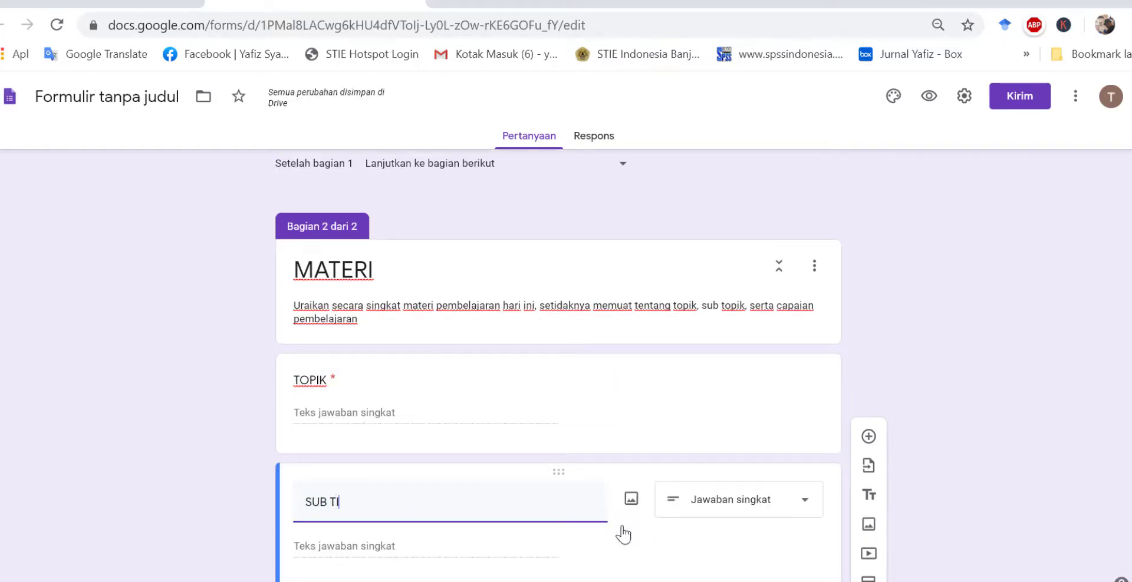
type("OI")
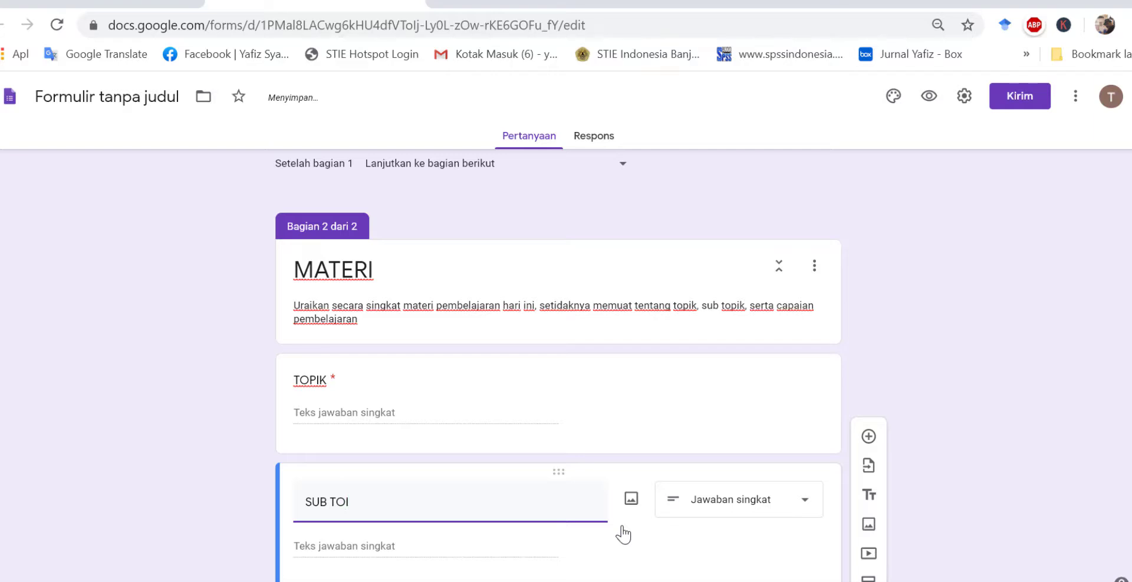
key("BackSpace")
type("PIK")
scroll(560, 524, "down", 2)
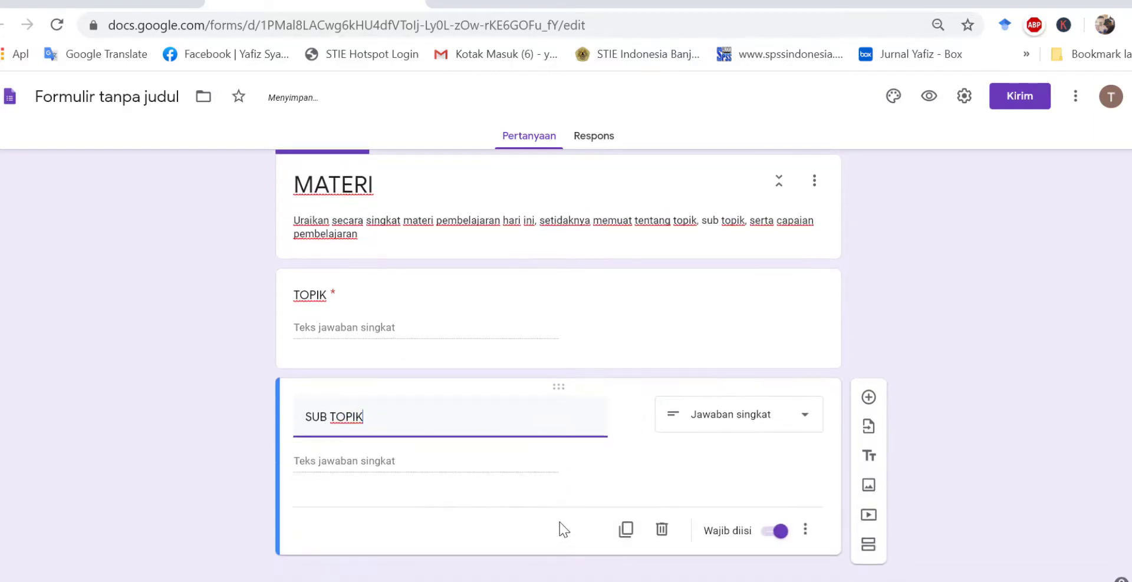
Duplicate the SUB TOPIK question and retitle the copy "METODE YANG DIGUNAKAN".
left_click(625, 529)
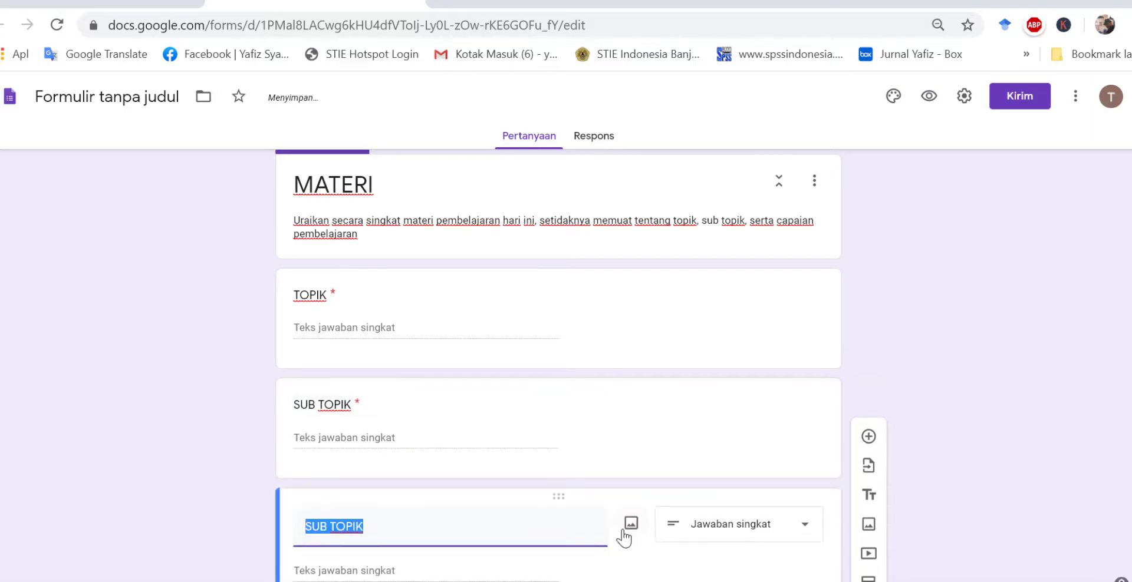
scroll(514, 473, "up", 5)
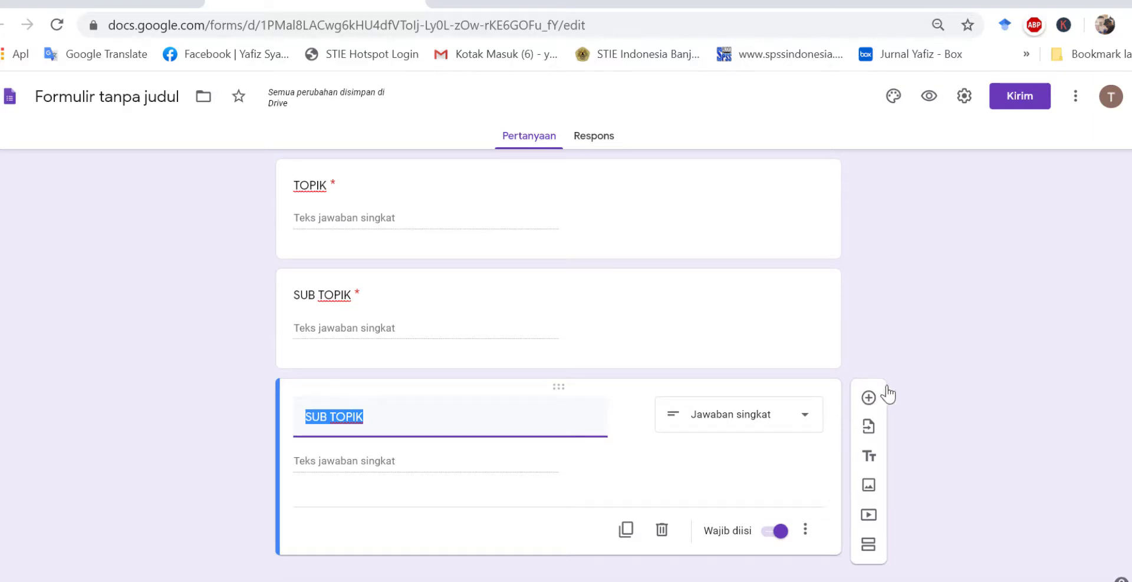
type("M")
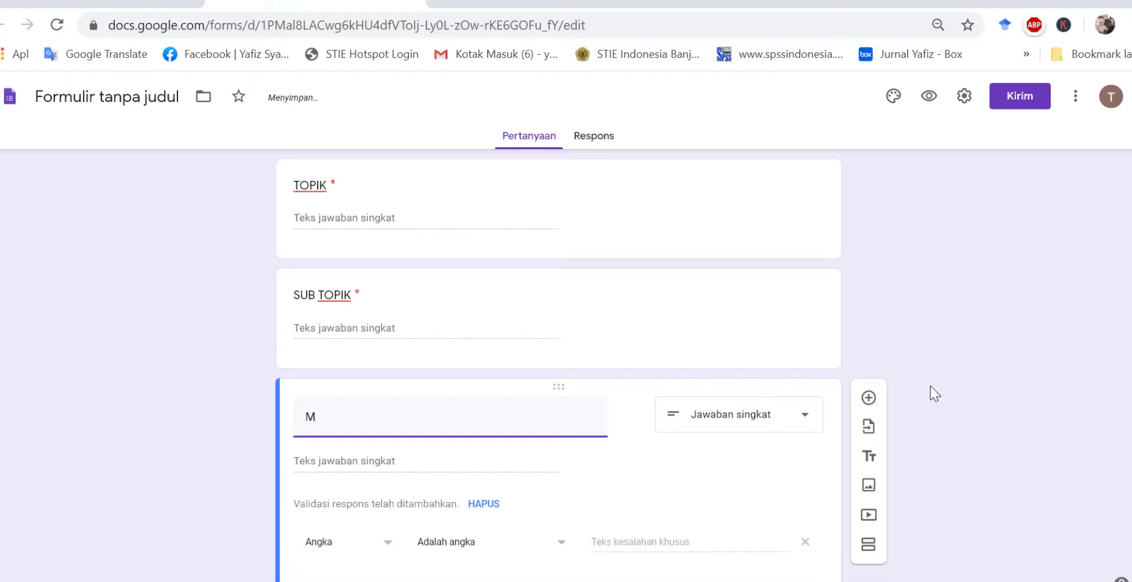
type("ETODE YANG")
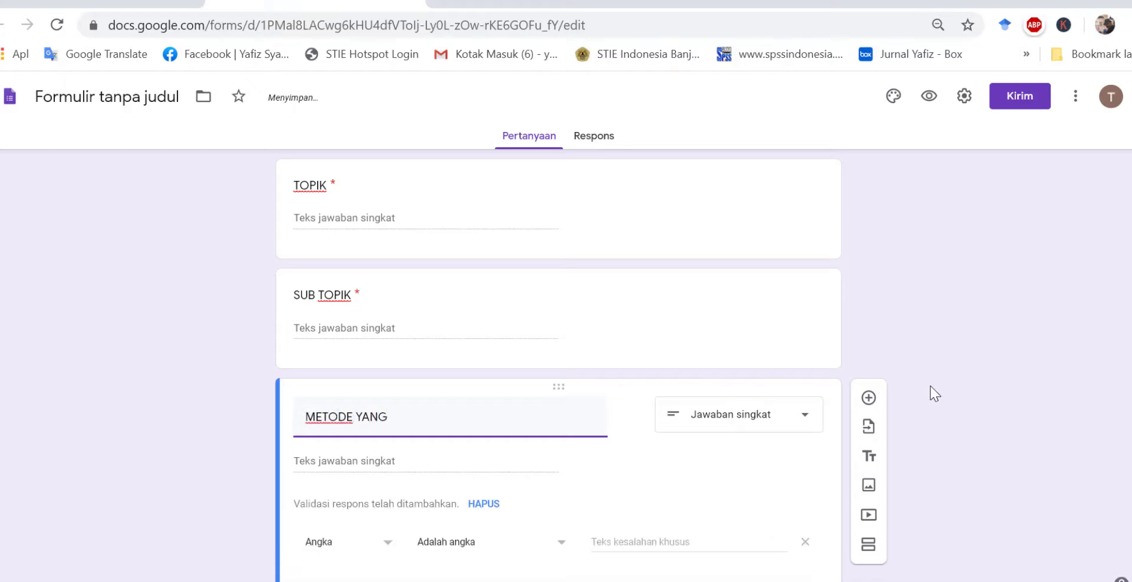
type(" DIGU")
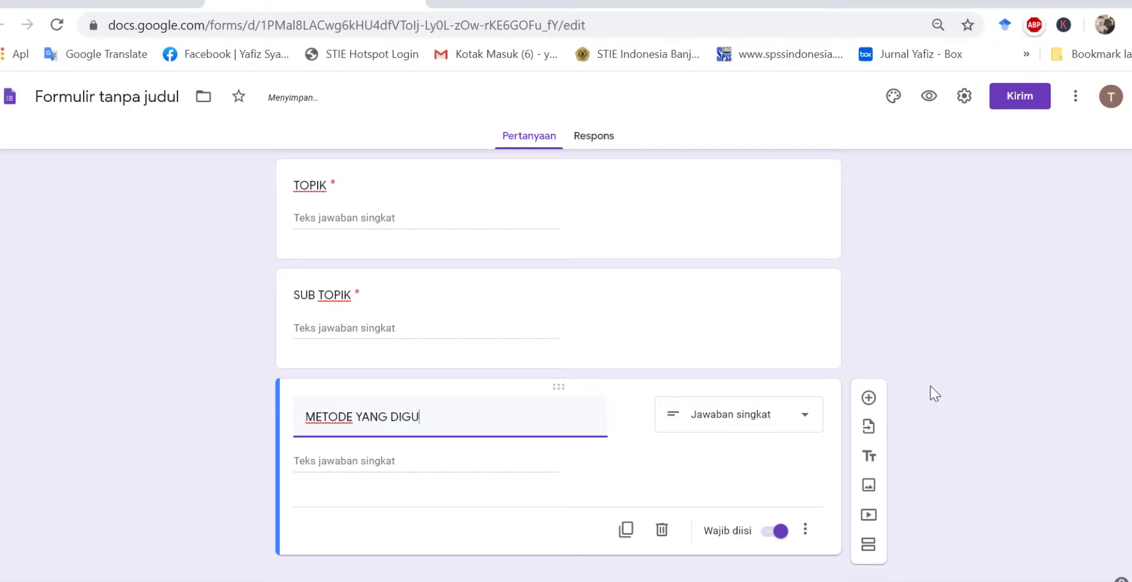
type("NAKAN")
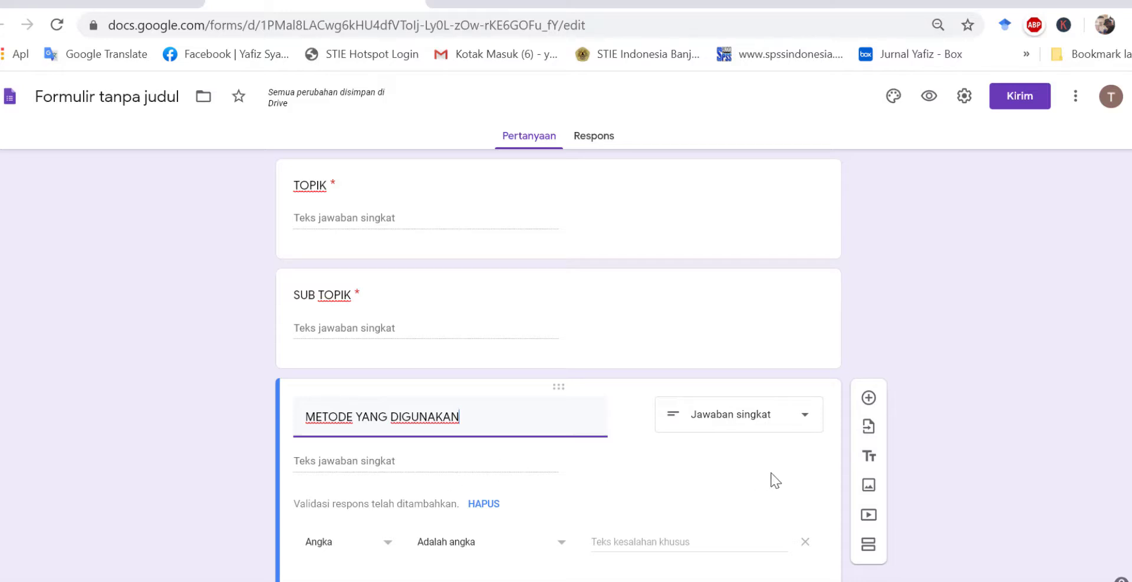
Change the METODE YANG DIGUNAKAN question's answer type to Kotak Centang (checkboxes).
left_click(808, 417)
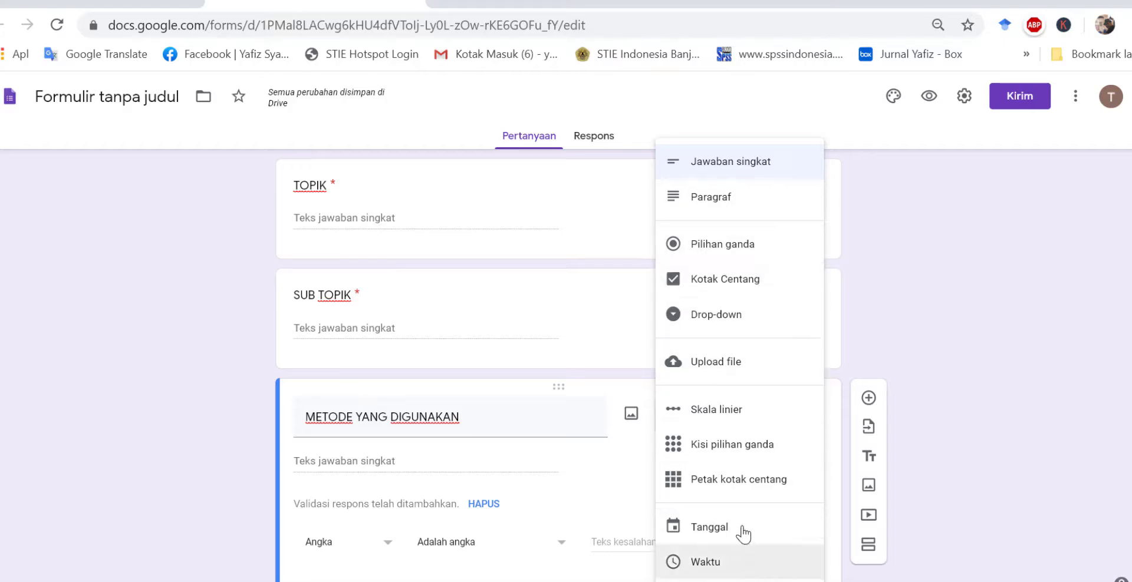
left_click(760, 485)
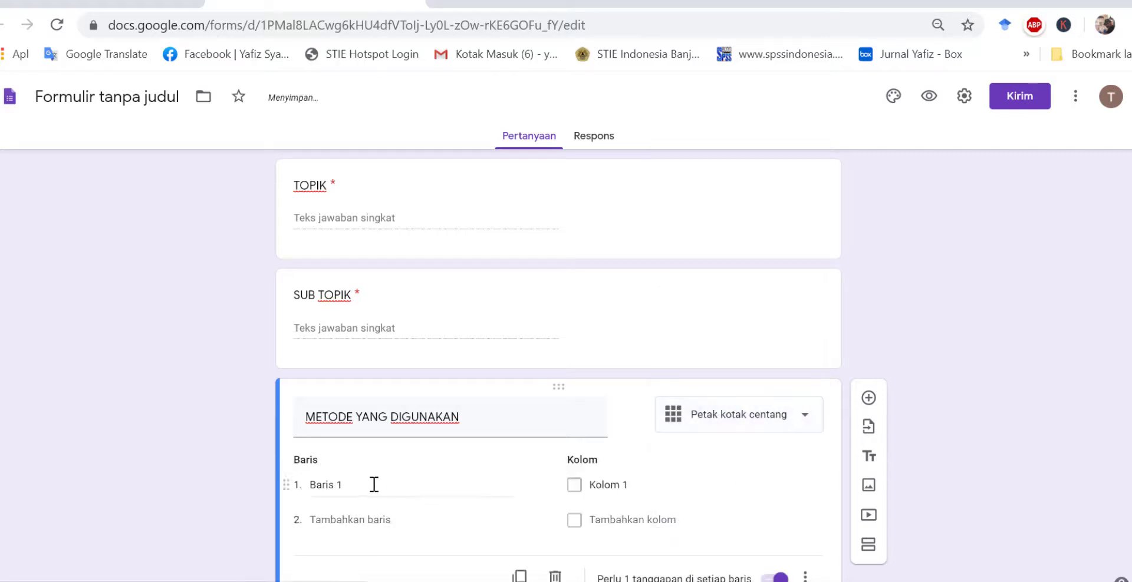
left_click(374, 484)
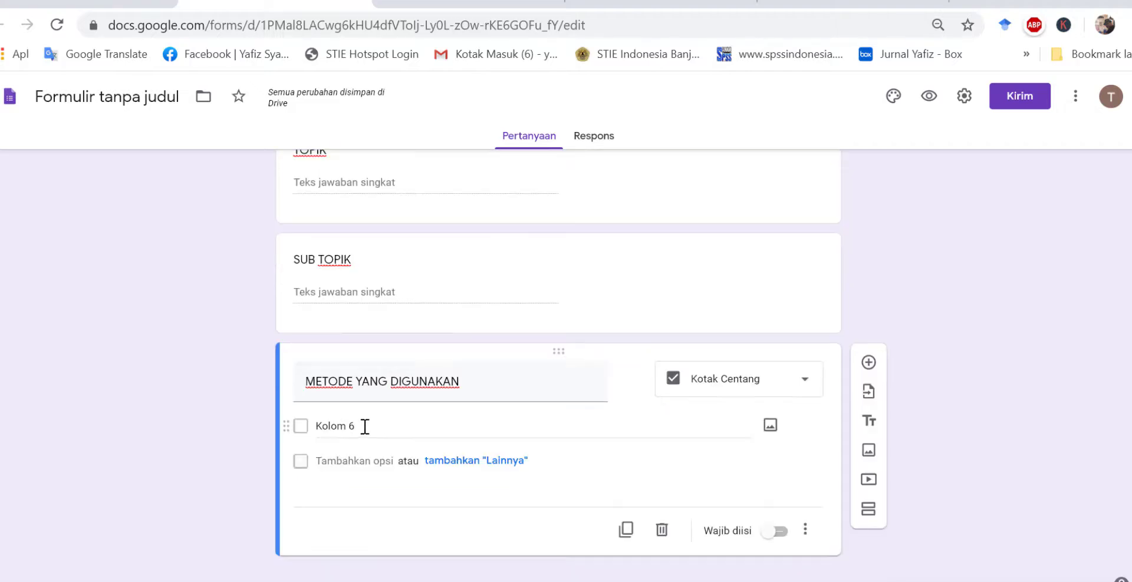
Name the first checkbox option of METODE YANG DIGUNAKAN "KULIAH DARING" and add a second option.
left_click(357, 428)
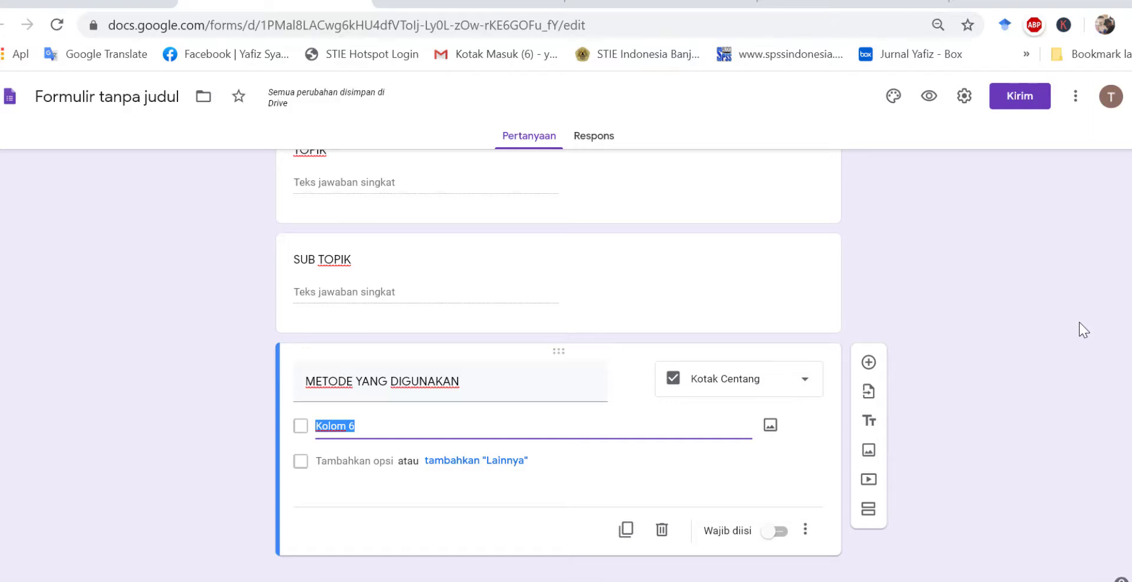
type("KUKAH")
key("BackSpace")
key("BackSpace")
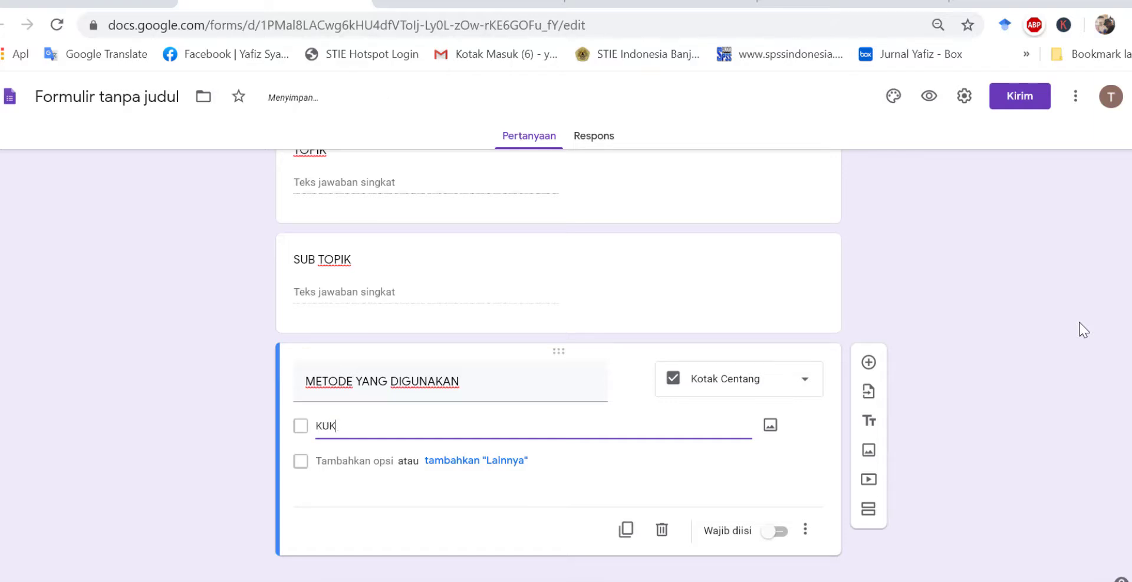
key("BackSpace")
type("LIAH DARING")
key("Return")
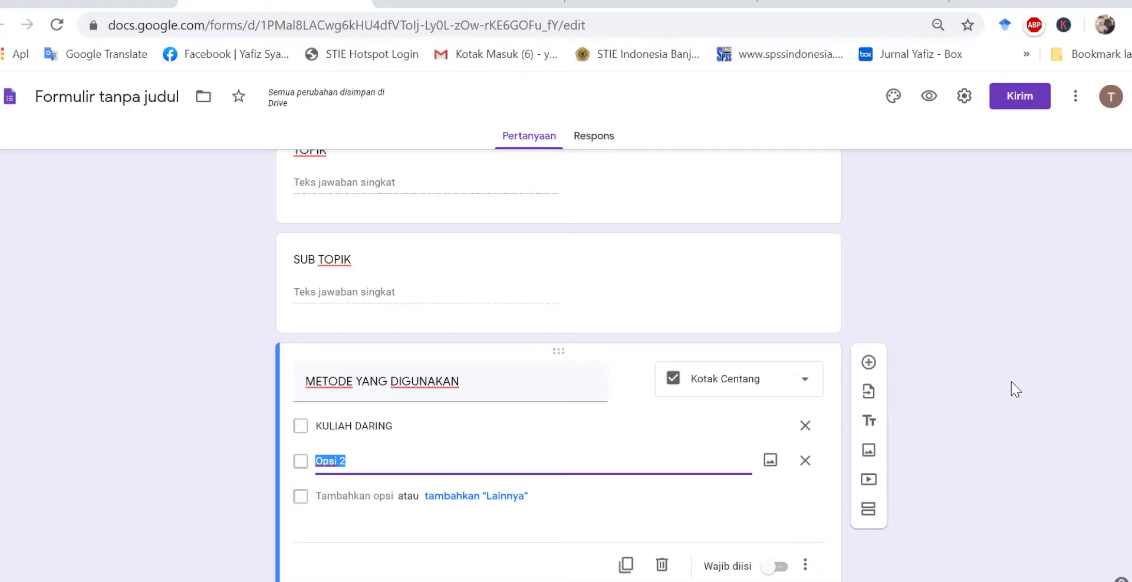
Name the second option "SHARING MATERI" and add a third option below it.
type("MA")
key("BackSpace")
key("BackSpace")
type("SHARING MATERI")
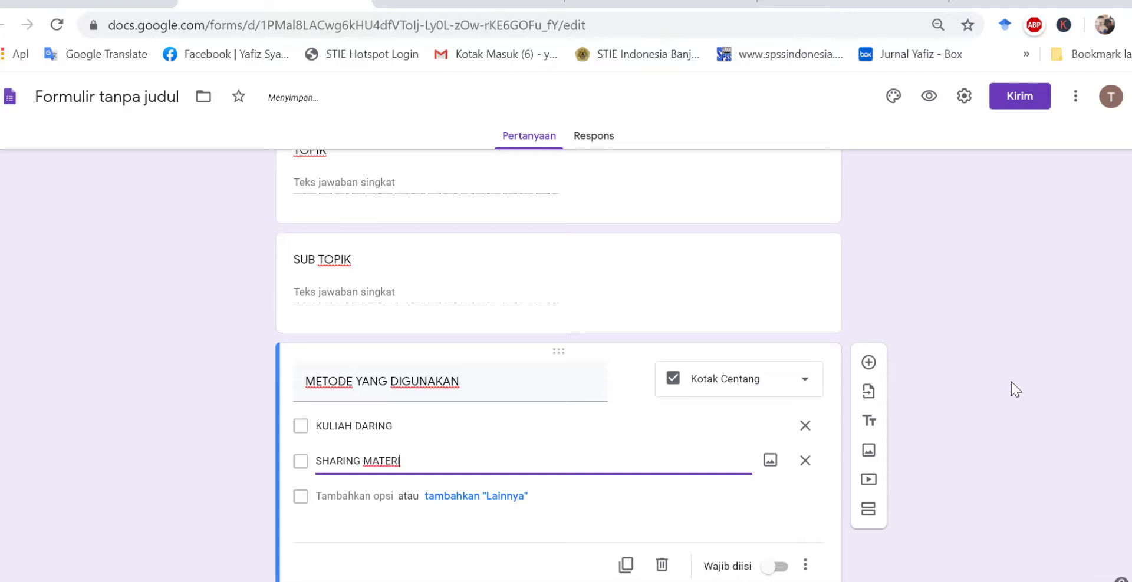
key("Return")
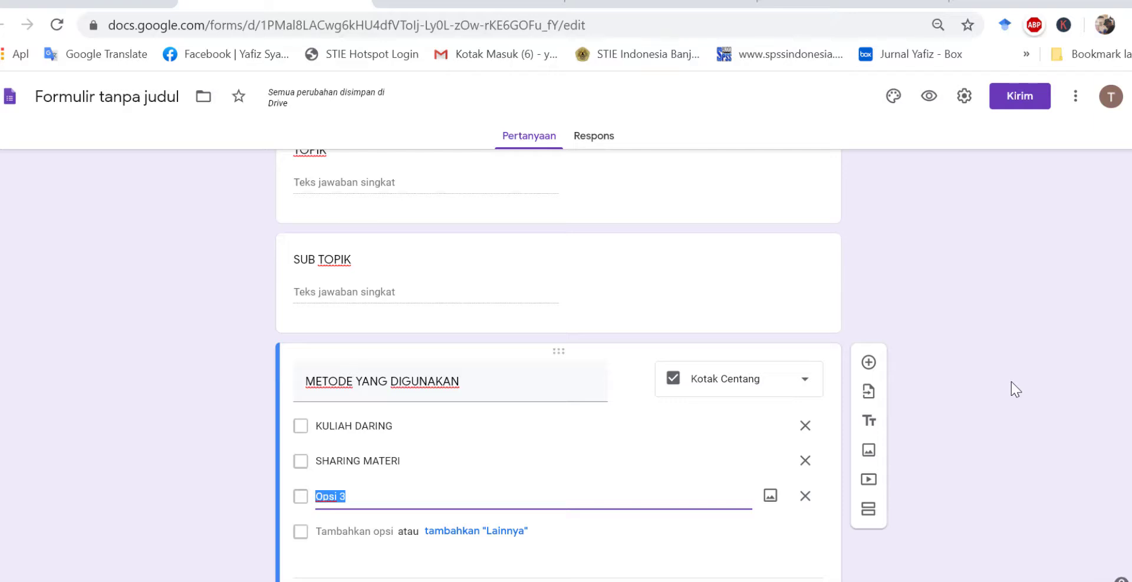
Name the third option "LATIHAN SOAL/PRAKTIK" and add a fourth option below it.
type("LATIHA")
key("BackSpace")
key("BackSpace")
key("BackSpace")
type("IHAN SOL")
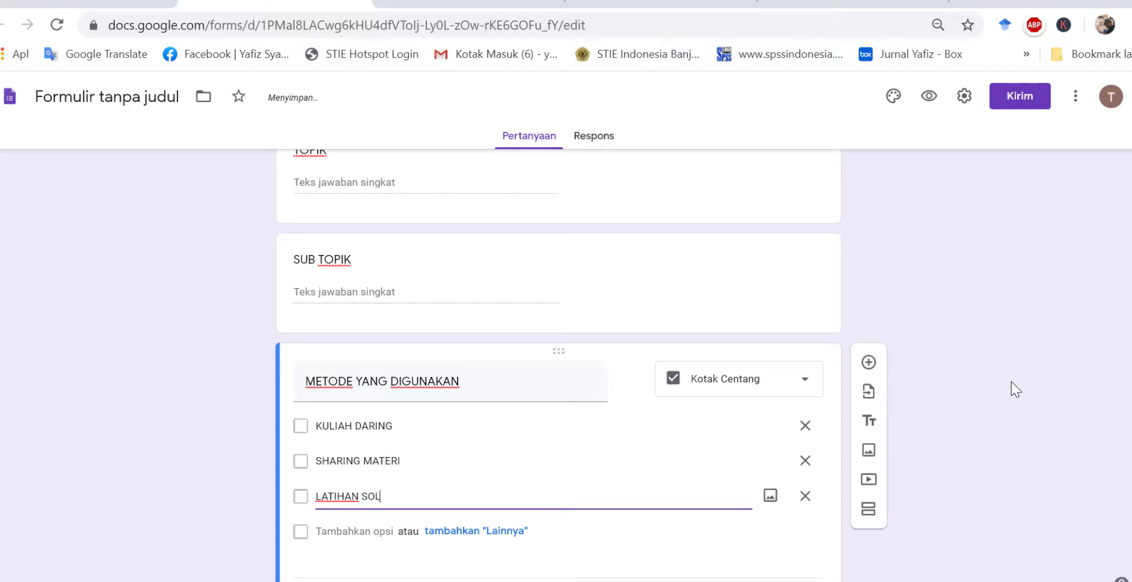
key("BackSpace")
type("AL/PRAKTIK")
key("Return")
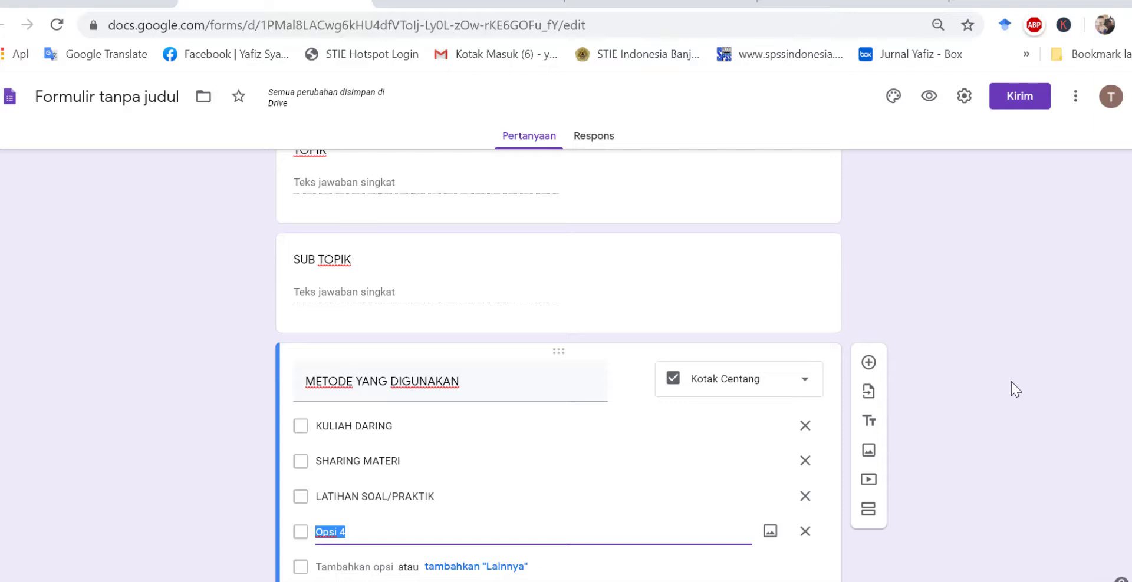
Enter "TUGAS MANDIRI" and "TUGAS KELOMPOK" as the fourth and fifth checkbox options of METODE YANG DIGUNAKAN.
type("TUGAS MANDIRI")
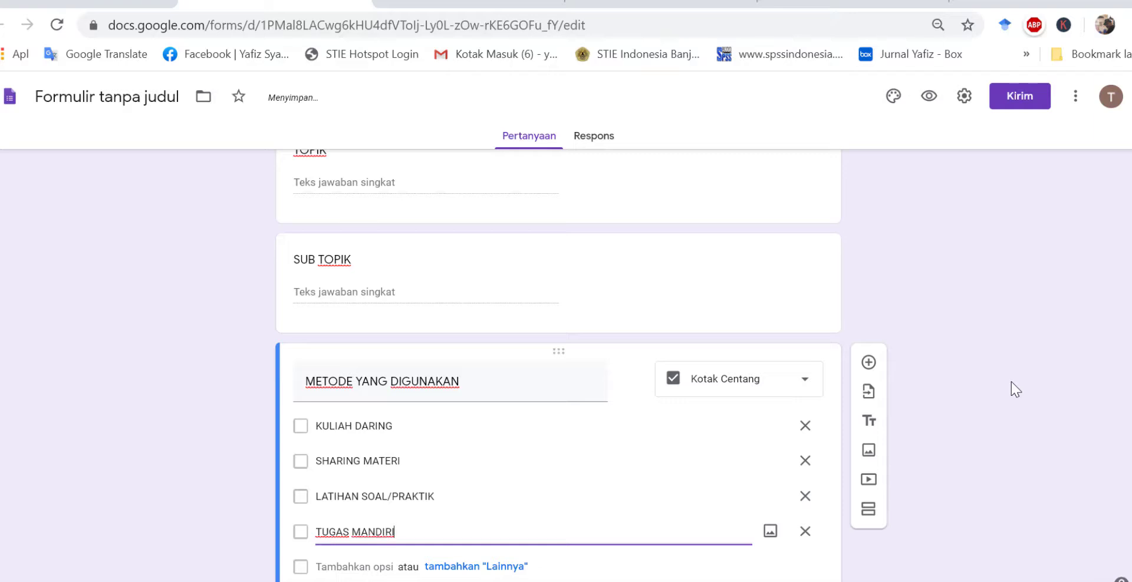
key("Return")
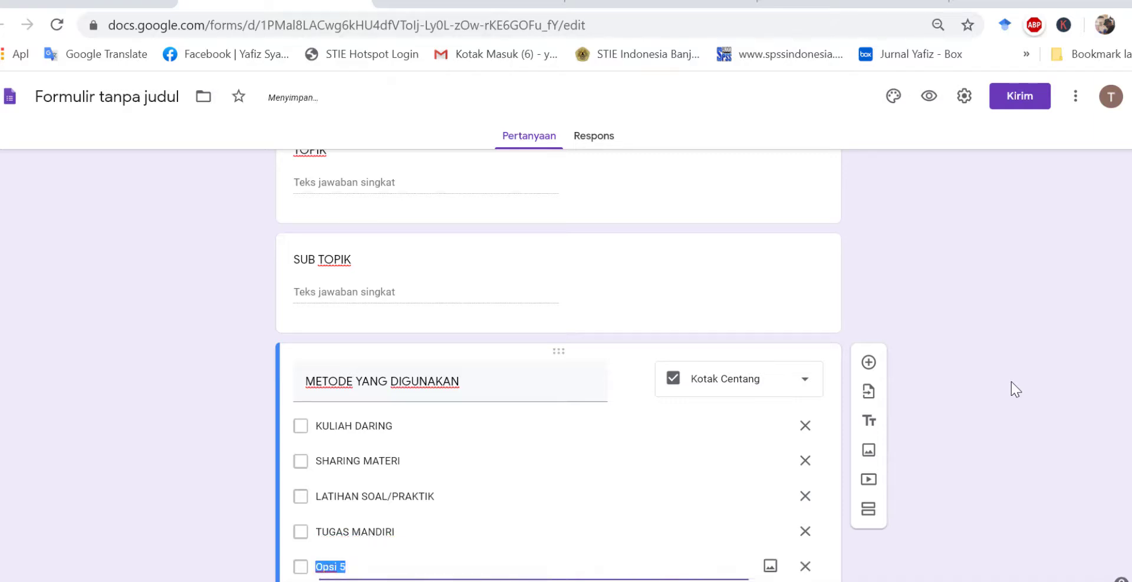
type("TUGAS KELO")
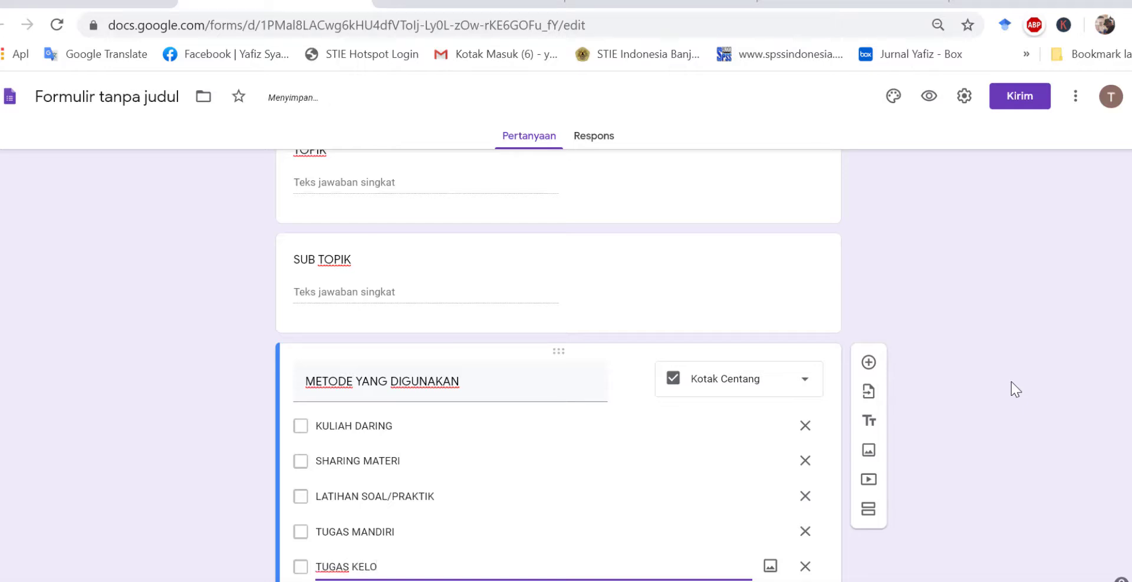
type("MPOK")
scroll(1091, 310, "down", 3)
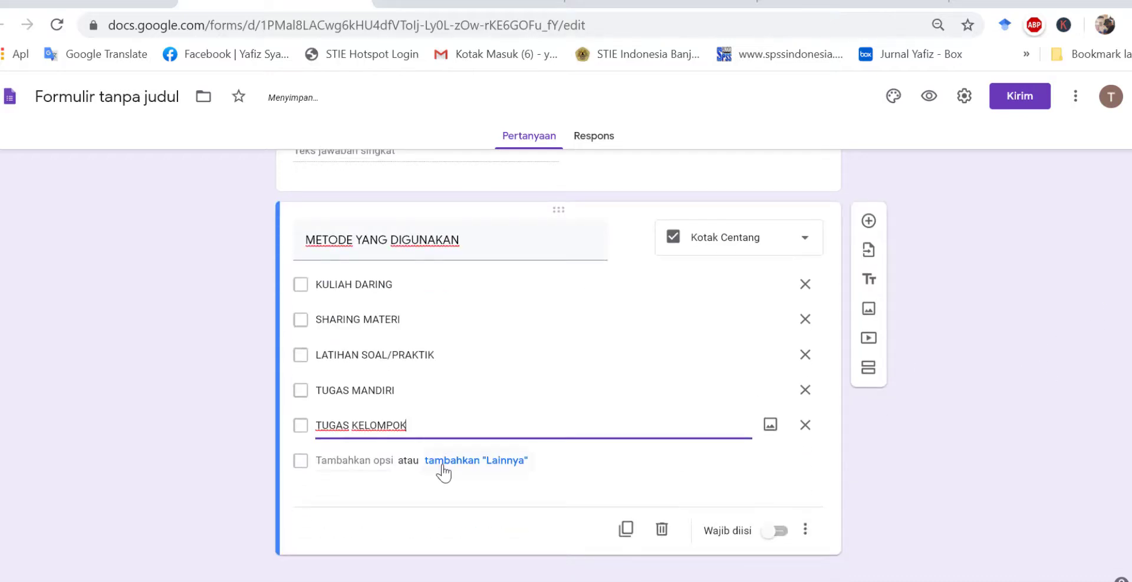
left_click(791, 475)
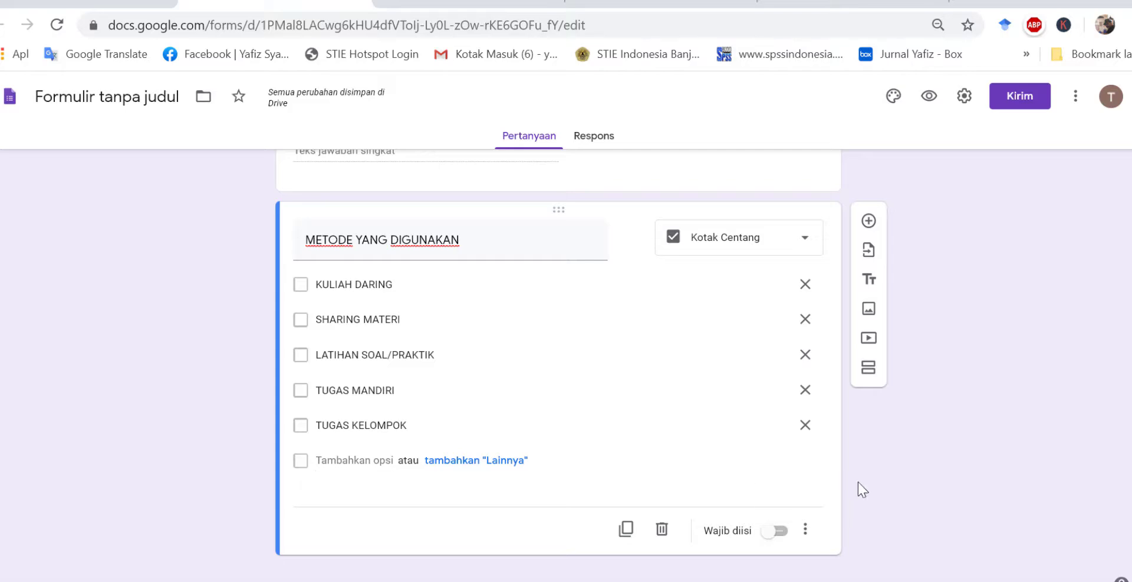
Open a preview of the JURNAL HARIAN PEMBELAJARAN form and close the outdated preview page without keeping its entries.
scroll(725, 455, "up", 10)
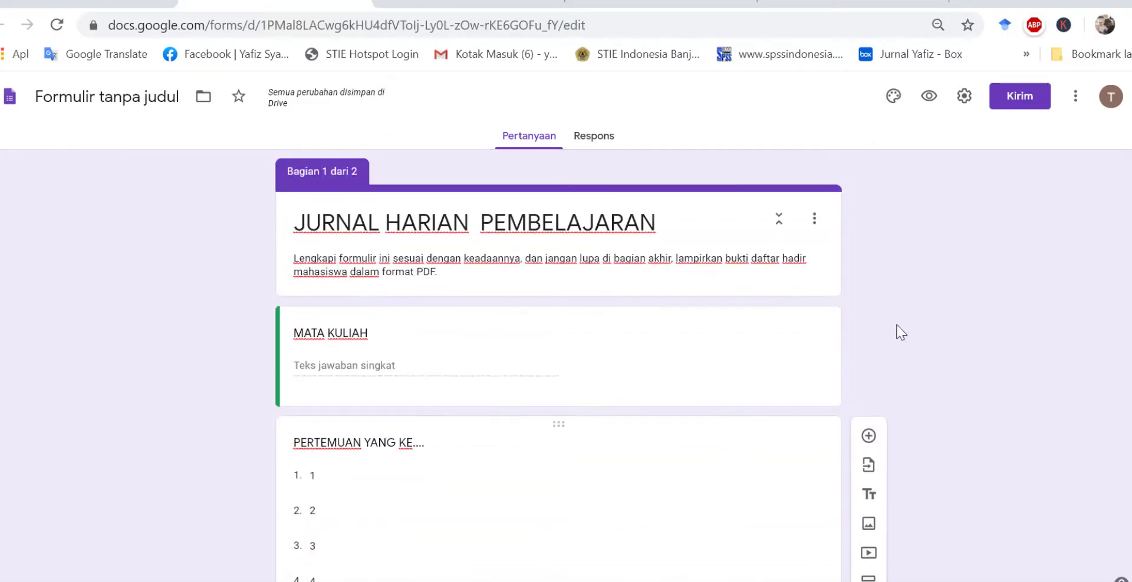
left_click(928, 96)
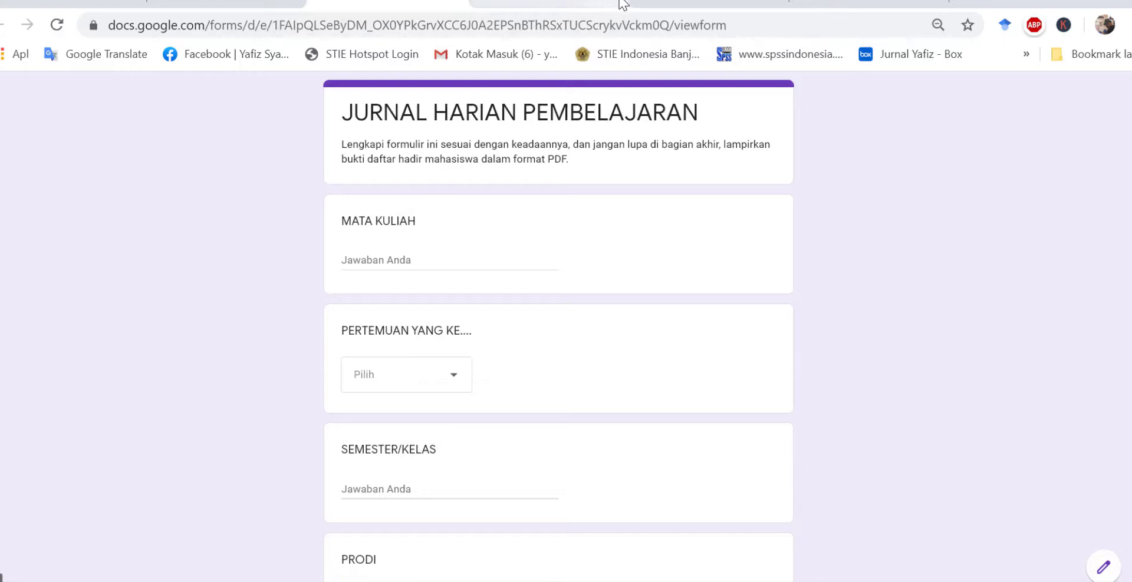
left_click(622, 4)
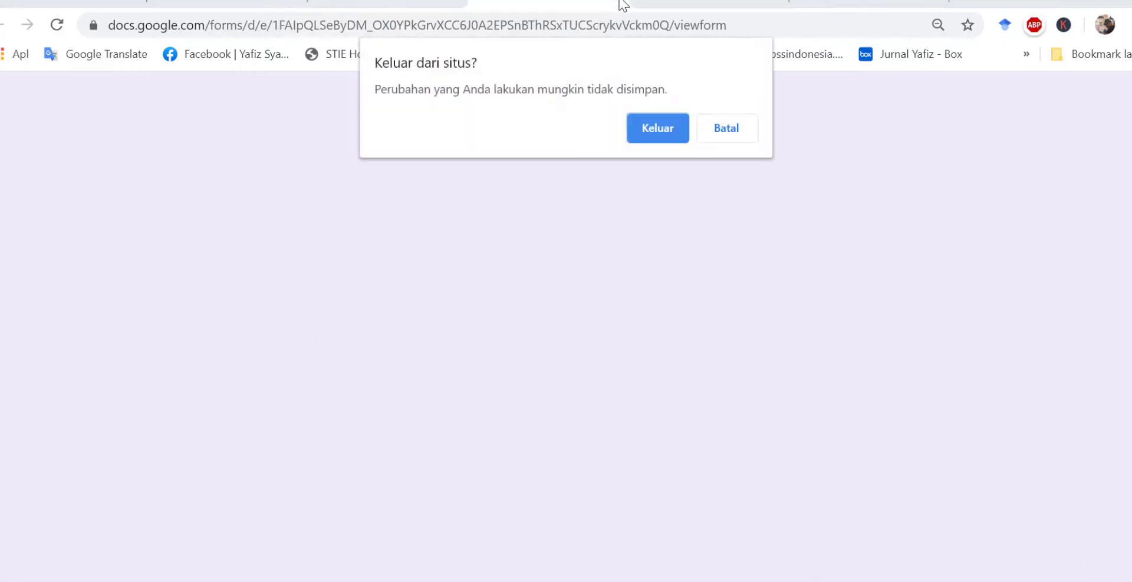
left_click(658, 129)
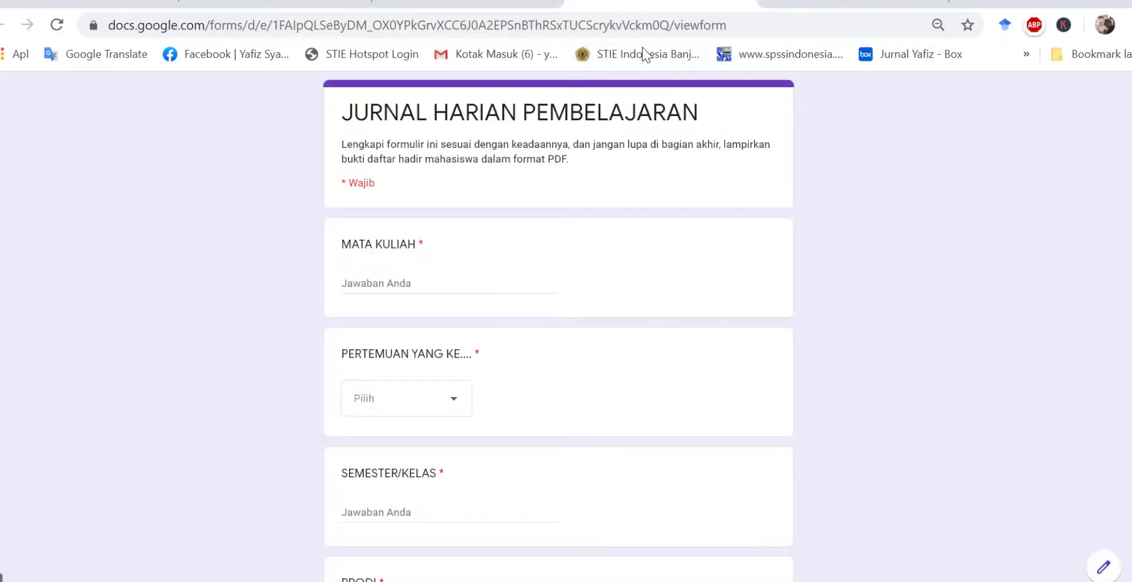
Close the leftover form pages and look through the first section's questions in the current JURNAL HARIAN PEMBELAJARAN preview.
left_click(747, 4)
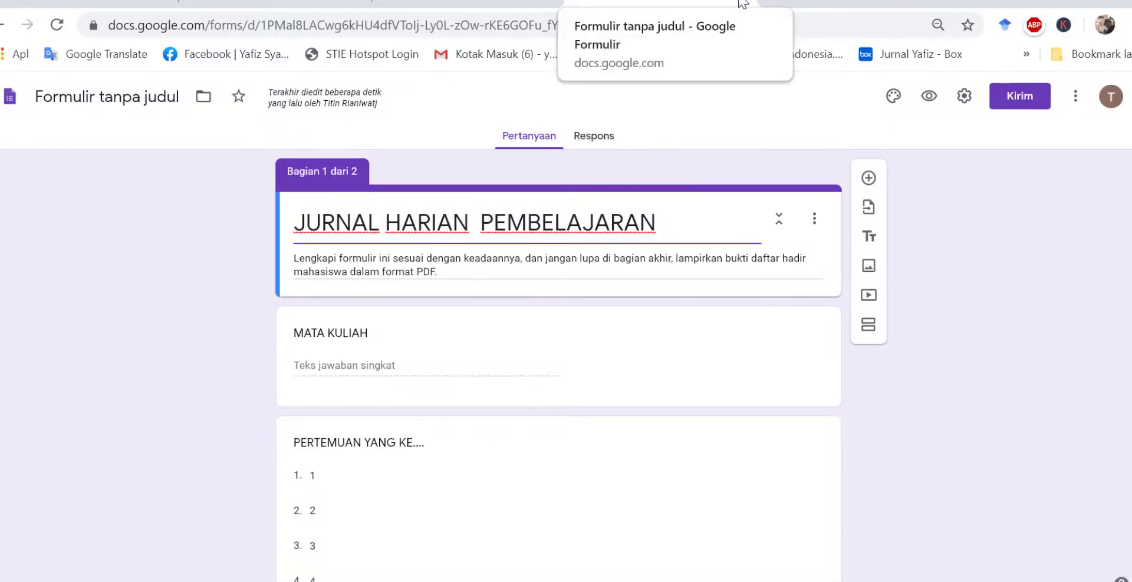
left_click(741, 2)
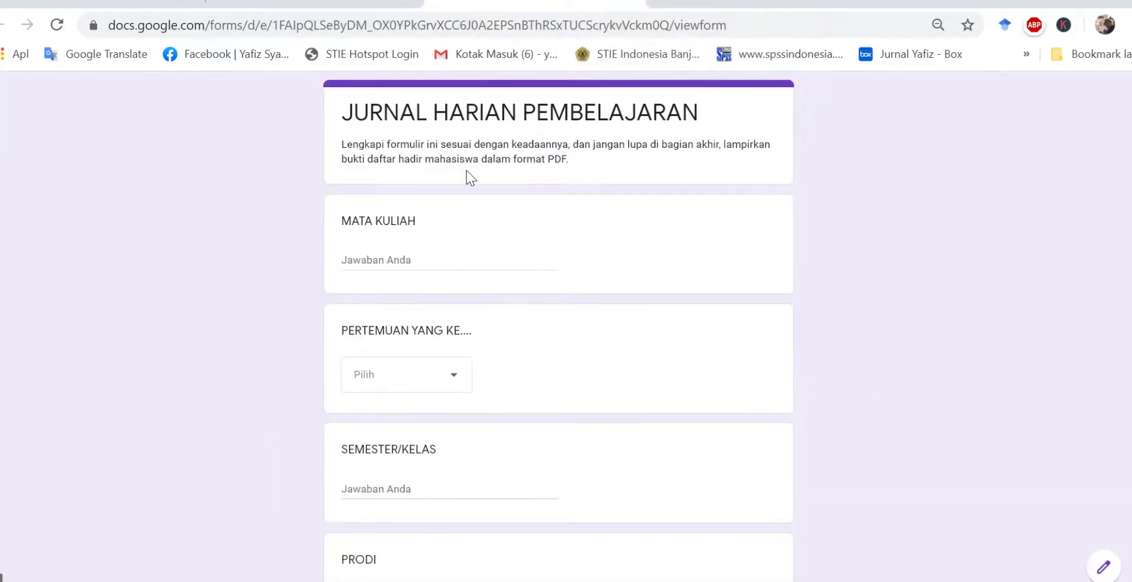
scroll(466, 171, "down", 1)
scroll(466, 171, "up", 1)
scroll(546, 283, "down", 10)
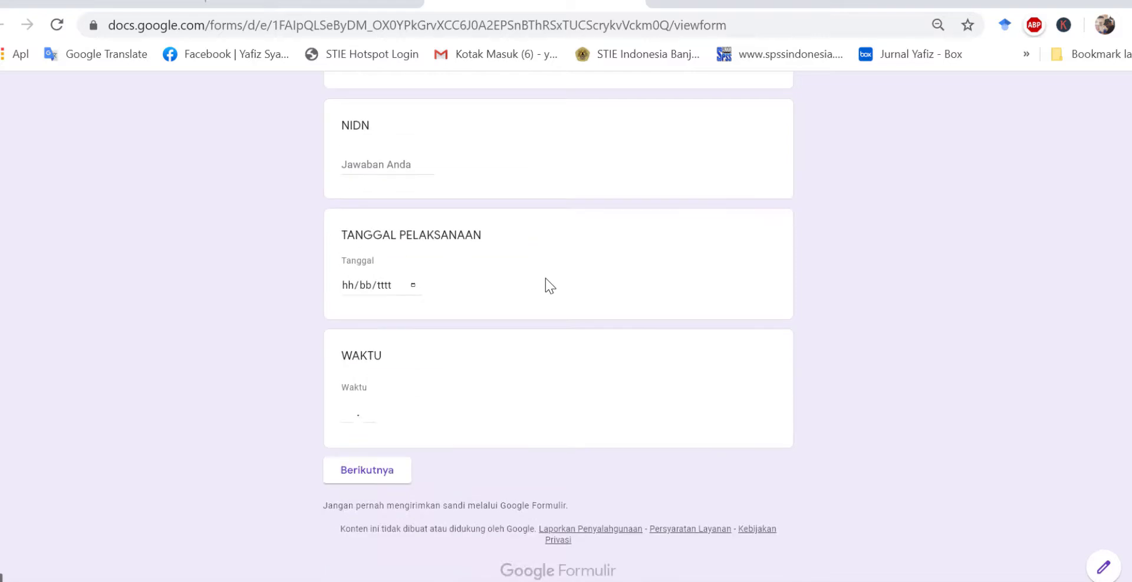
scroll(469, 241, "up", 10)
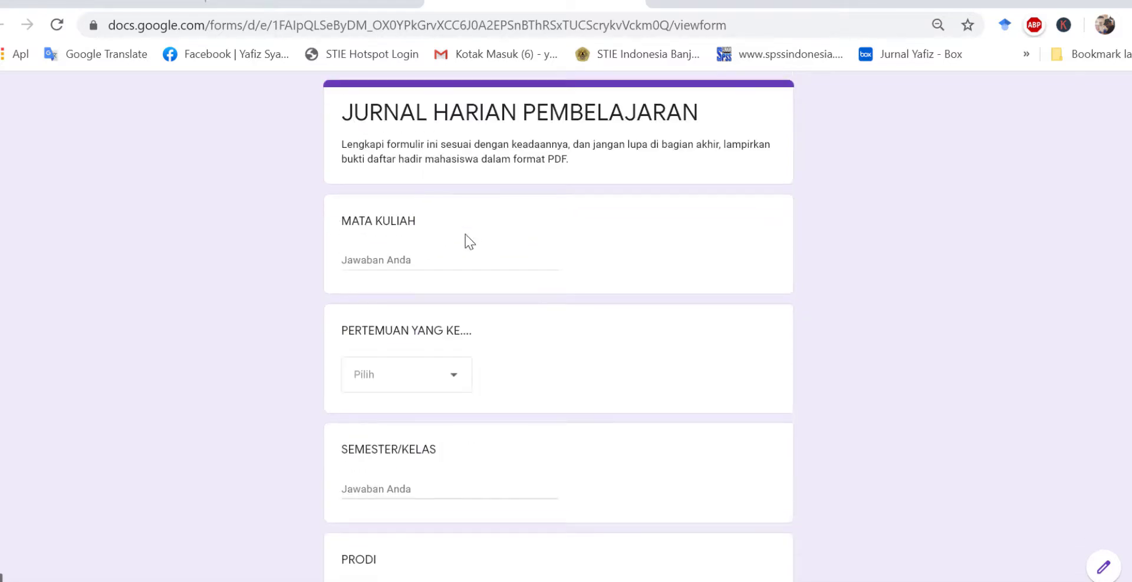
Check the choices offered for PERTEMUAN YANG KE.... in the preview without selecting one.
left_click(460, 386)
scroll(461, 371, "down", 2)
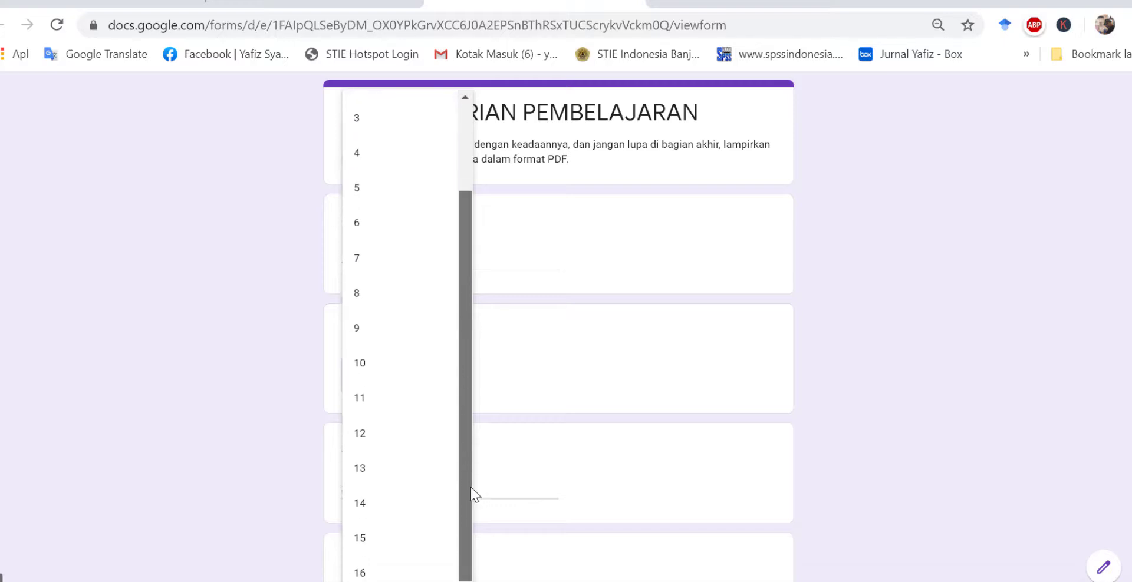
left_click(667, 268)
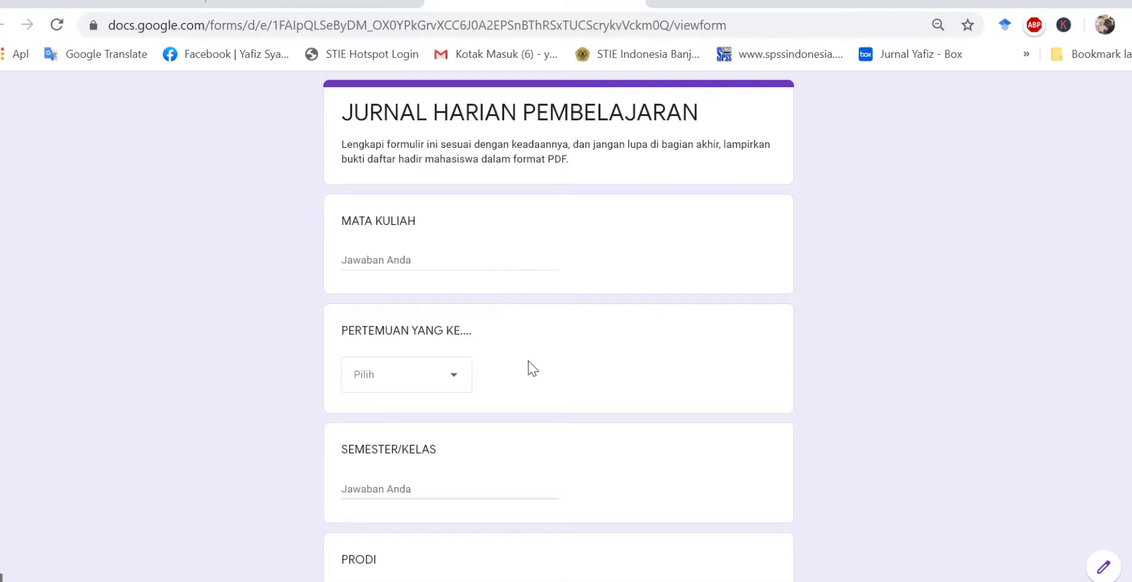
Review the remaining identity, date and time questions, and advance to the MATERI section to check its questions.
scroll(528, 362, "down", 4)
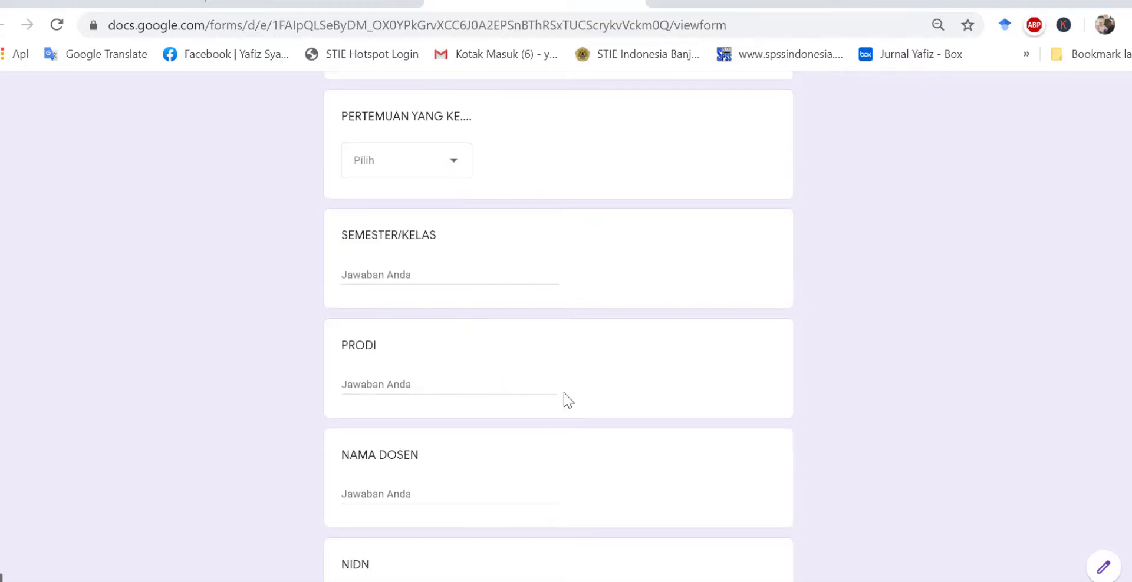
scroll(563, 393, "down", 4)
scroll(473, 275, "up", 4)
scroll(526, 424, "down", 4)
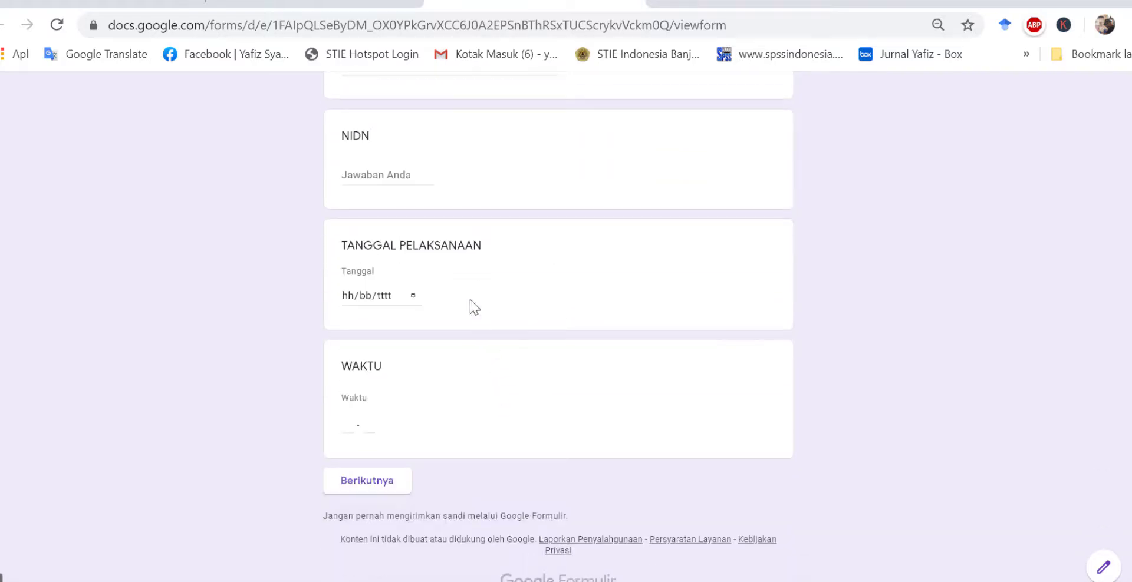
scroll(465, 377, "down", 1)
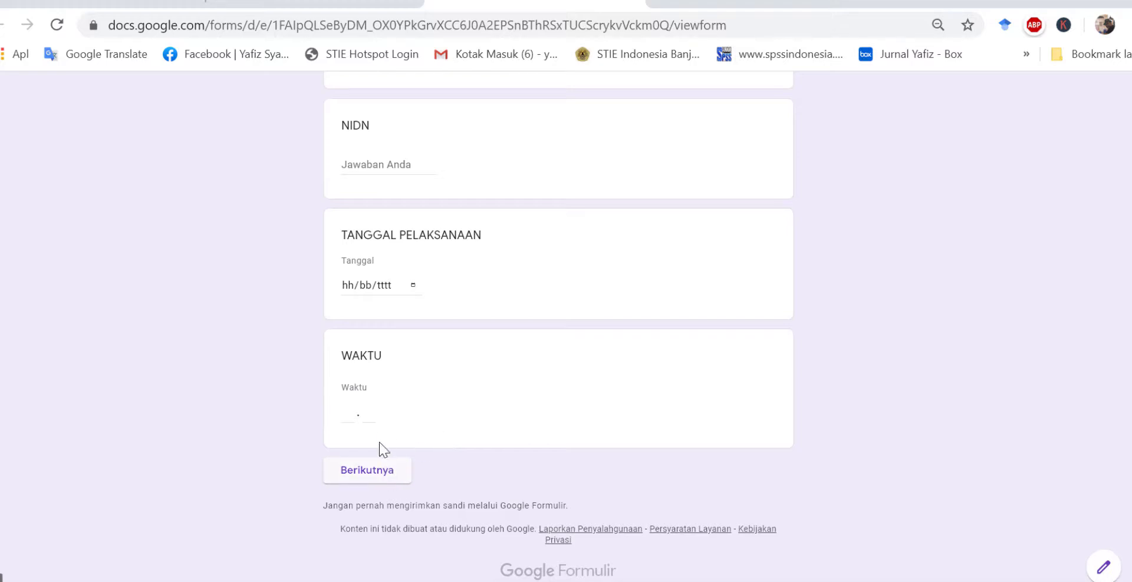
left_click(381, 472)
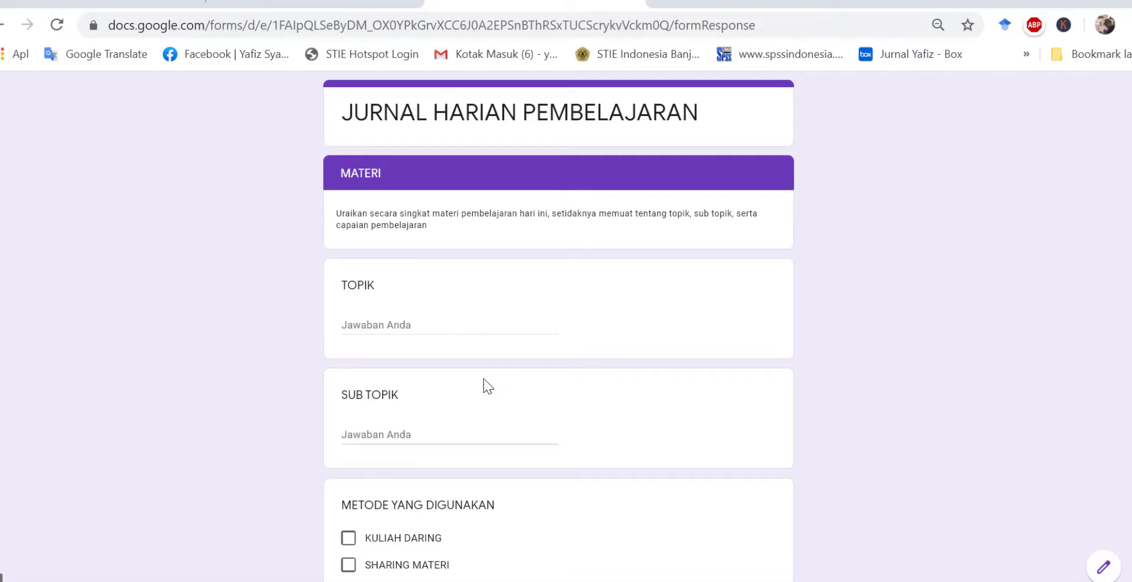
scroll(501, 395, "down", 4)
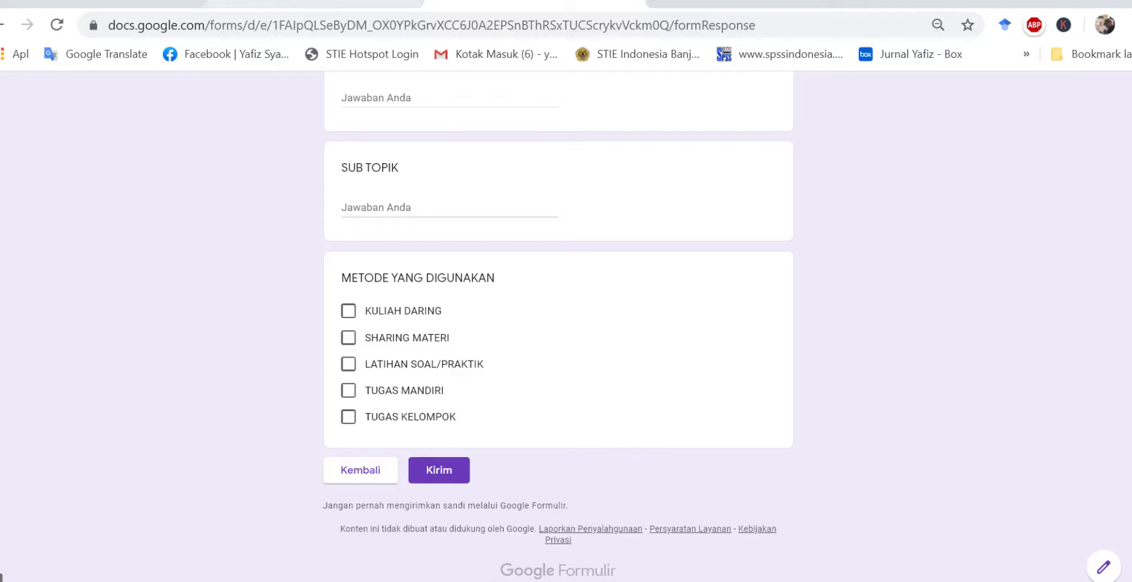
Return to the form editor and add a question titled "BUKTI PELAKSANAAN" below METODE YANG DIGUNAKAN.
left_click(280, 5)
scroll(513, 474, "down", 15)
left_click(513, 475)
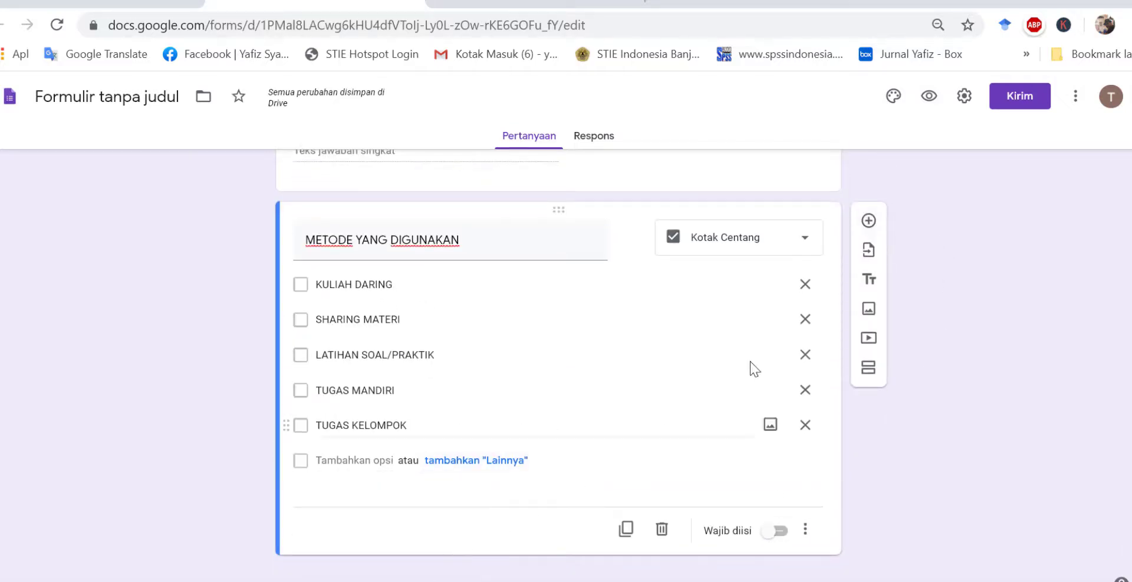
left_click(869, 221)
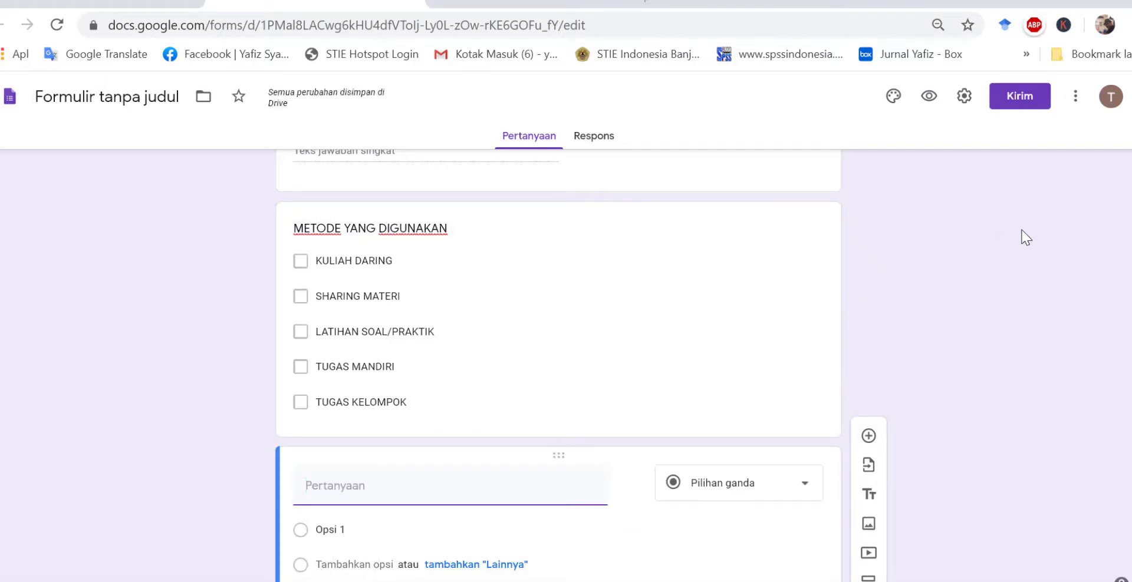
type("UK")
key("BackSpace")
key("BackSpace")
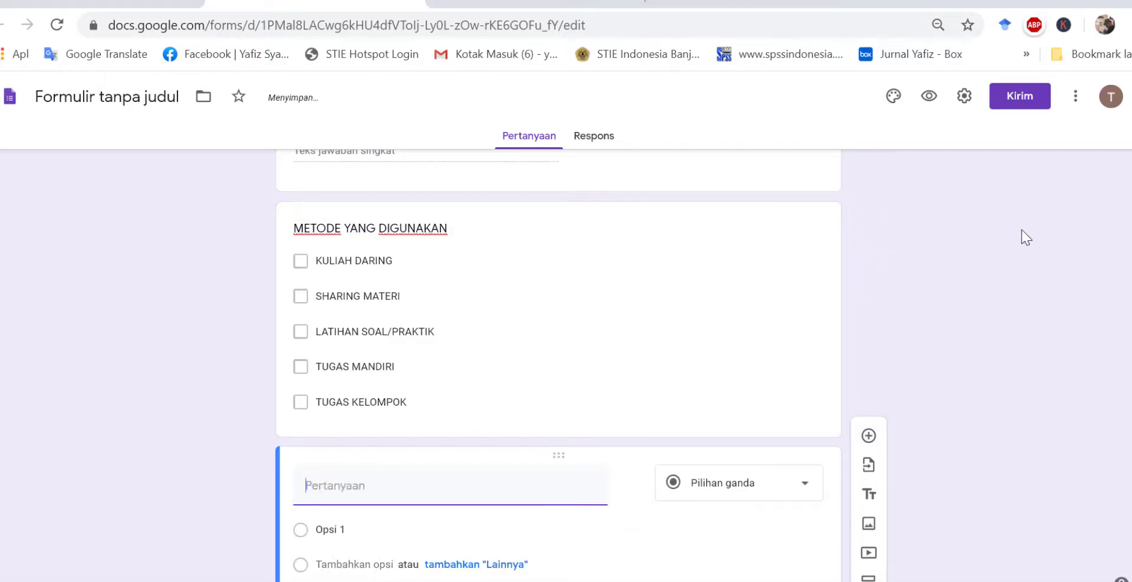
type("BUKTI PE")
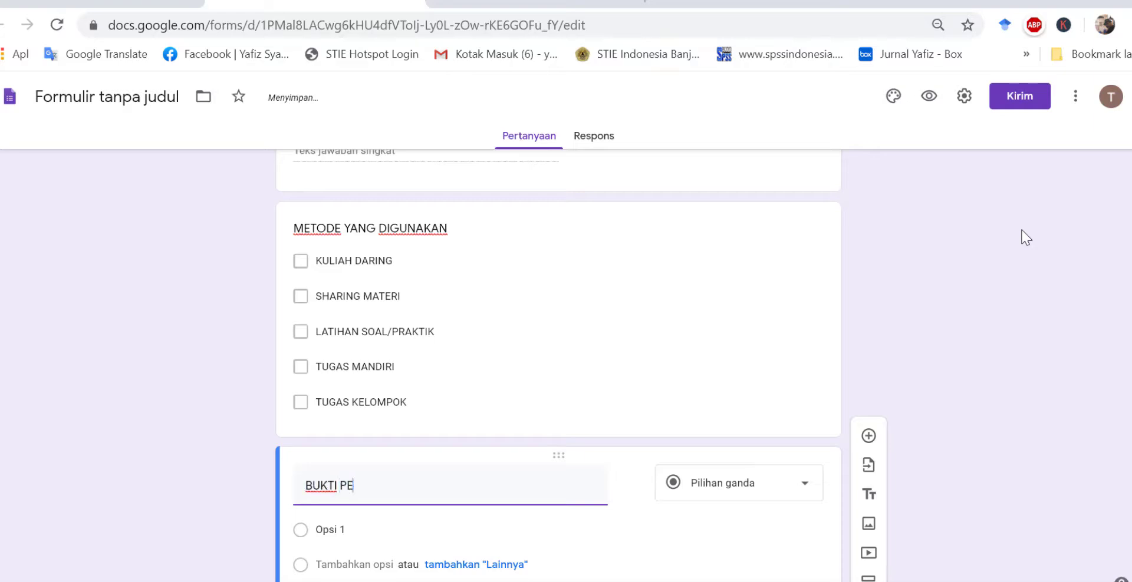
type("LAKSANAAN")
Change the BUKTI PELAKSANAAN question type to Upload file and allow respondents to upload files to Drive.
left_click(392, 534)
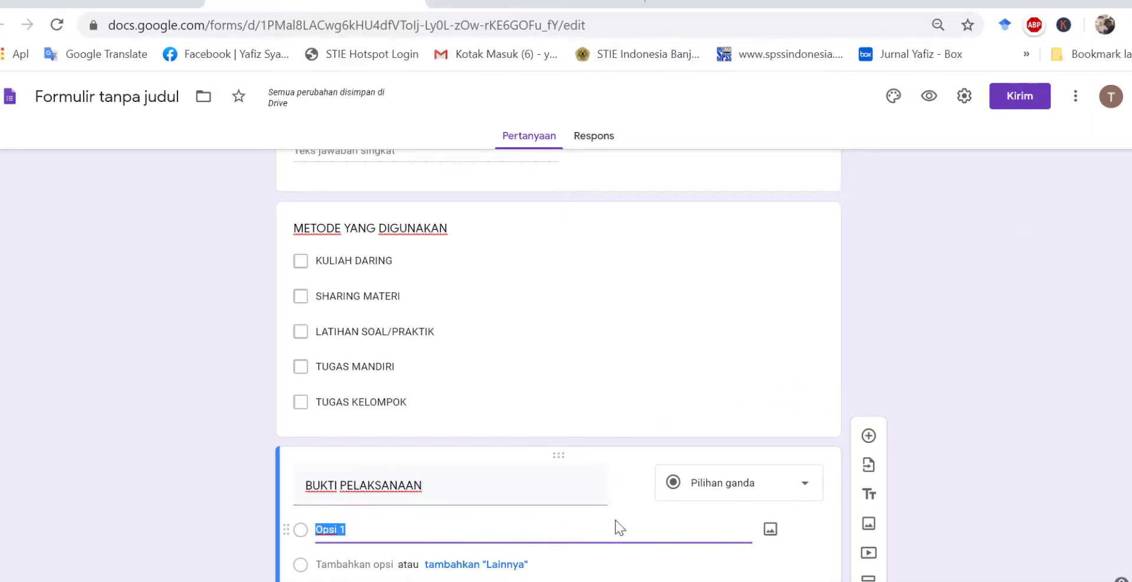
left_click(734, 495)
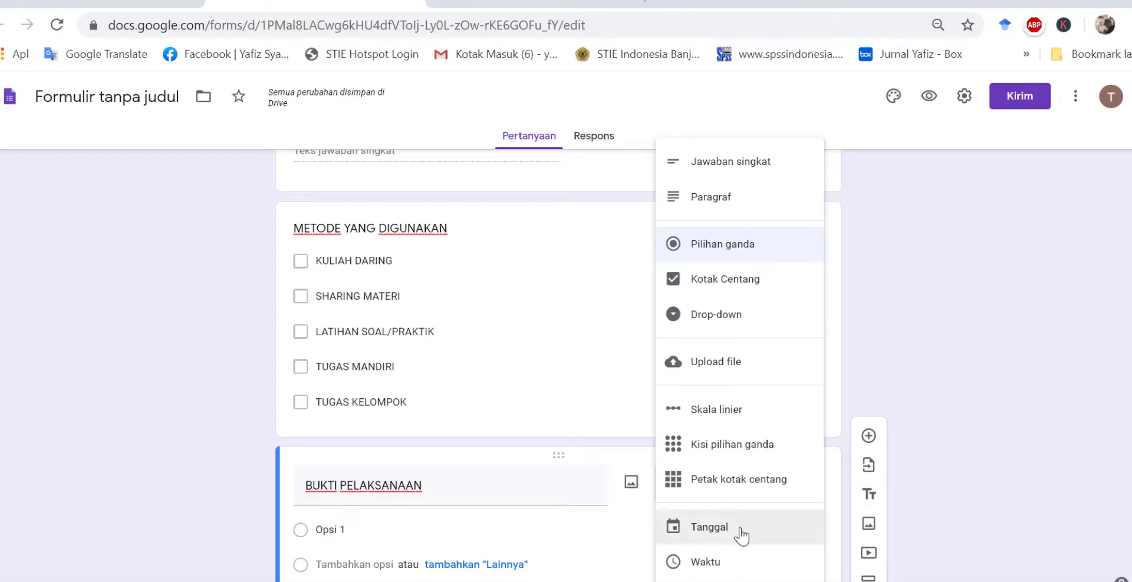
scroll(756, 377, "up", 5)
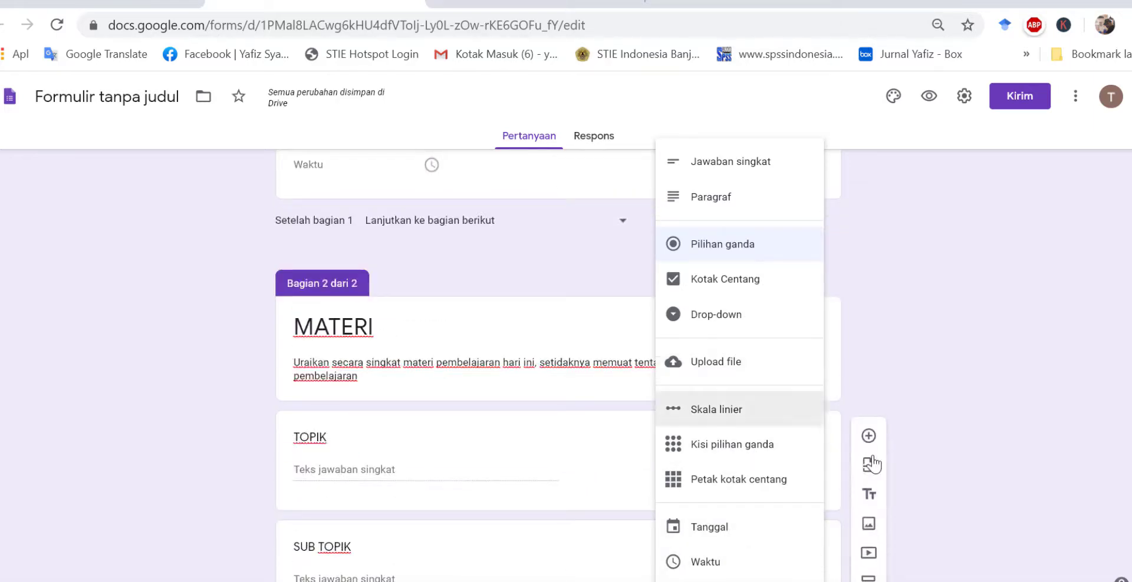
left_click(737, 373)
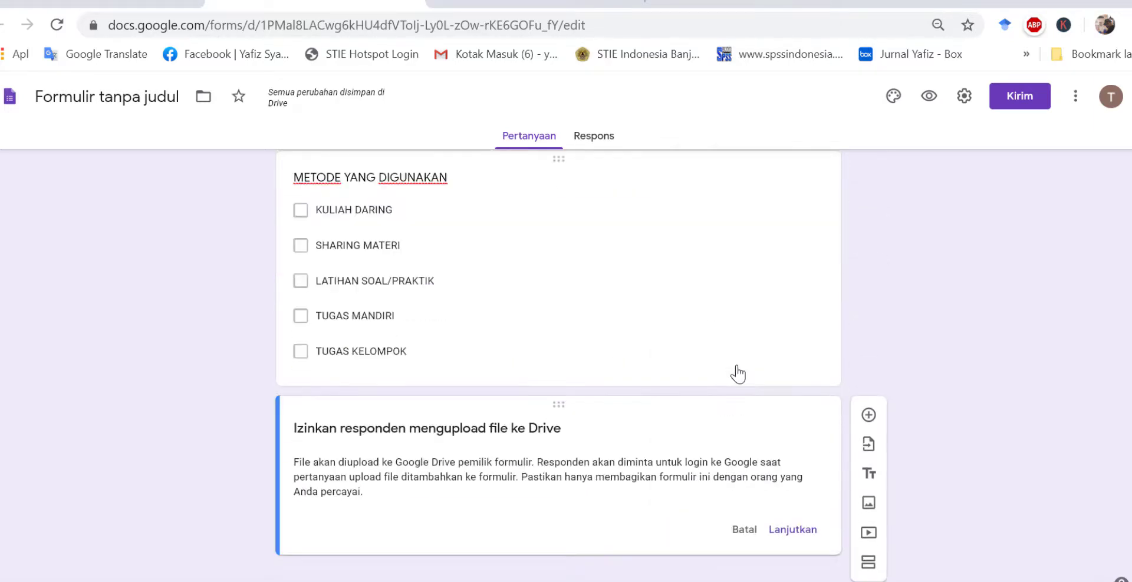
left_click(795, 532)
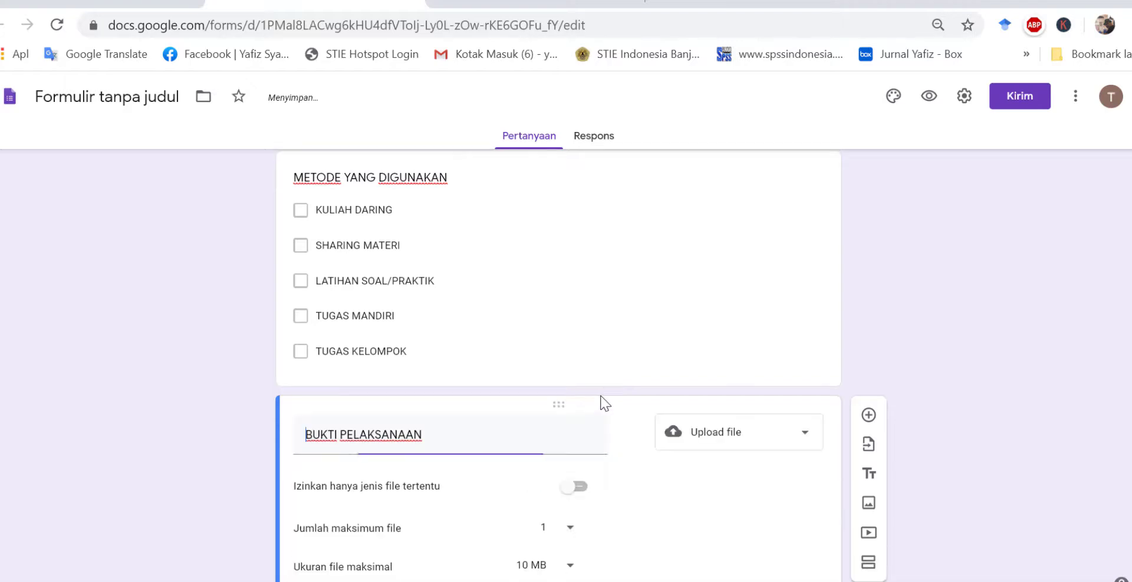
Restrict the BUKTI PELAKSANAAN uploads to PDF files and set the maximum number of files to 5.
scroll(688, 496, "down", 2)
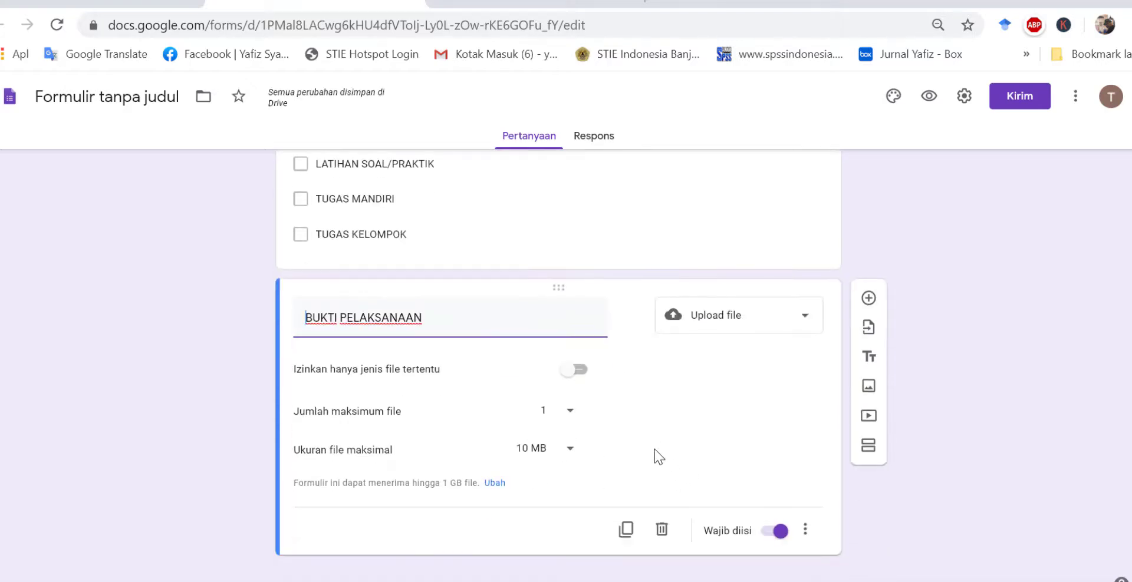
left_click(575, 370)
left_click(306, 440)
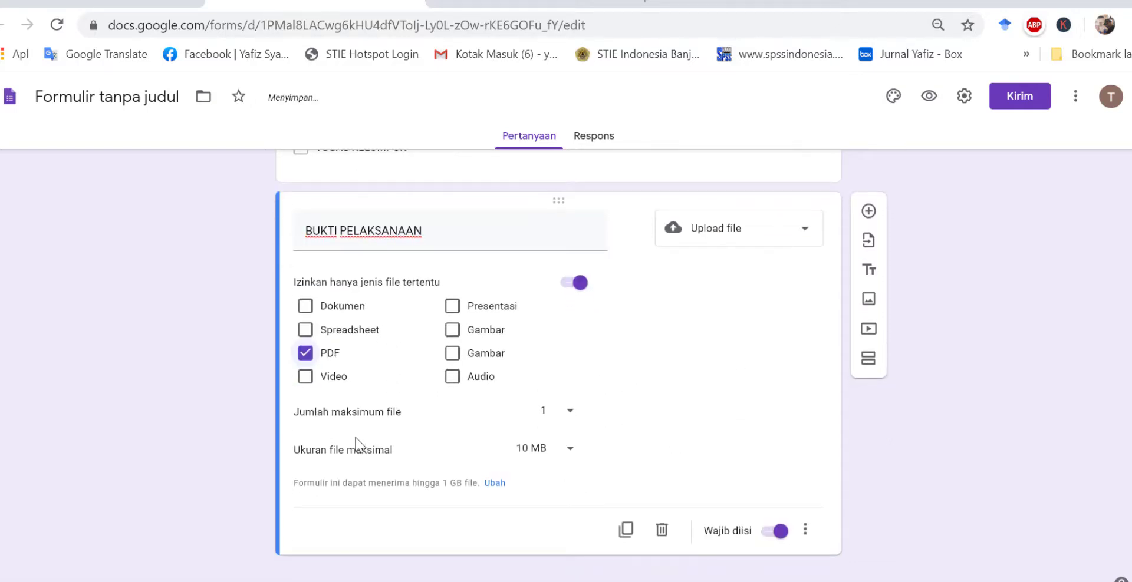
left_click(570, 417)
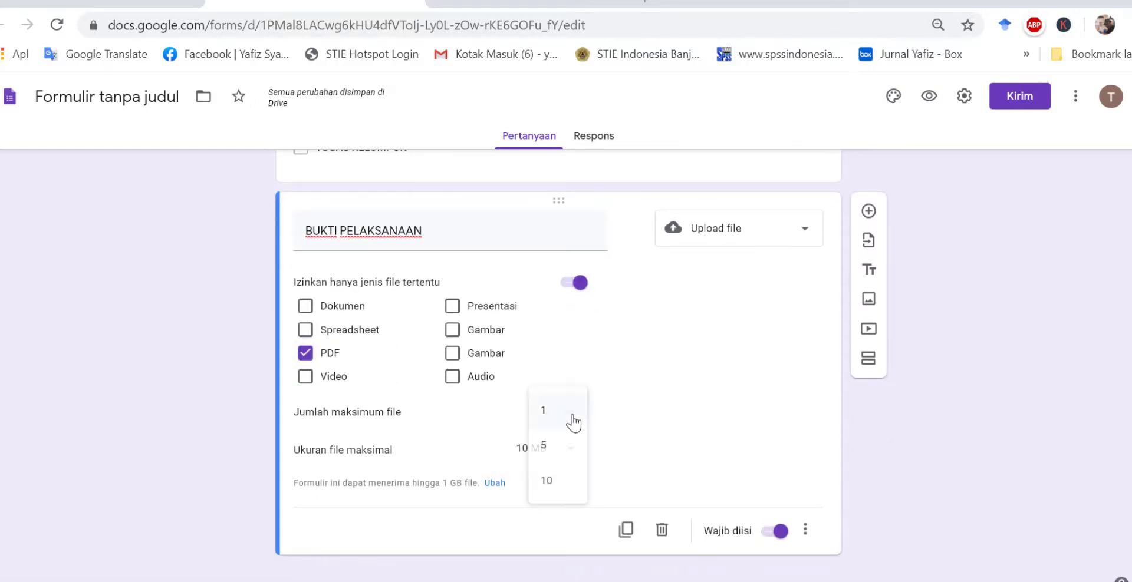
left_click(547, 448)
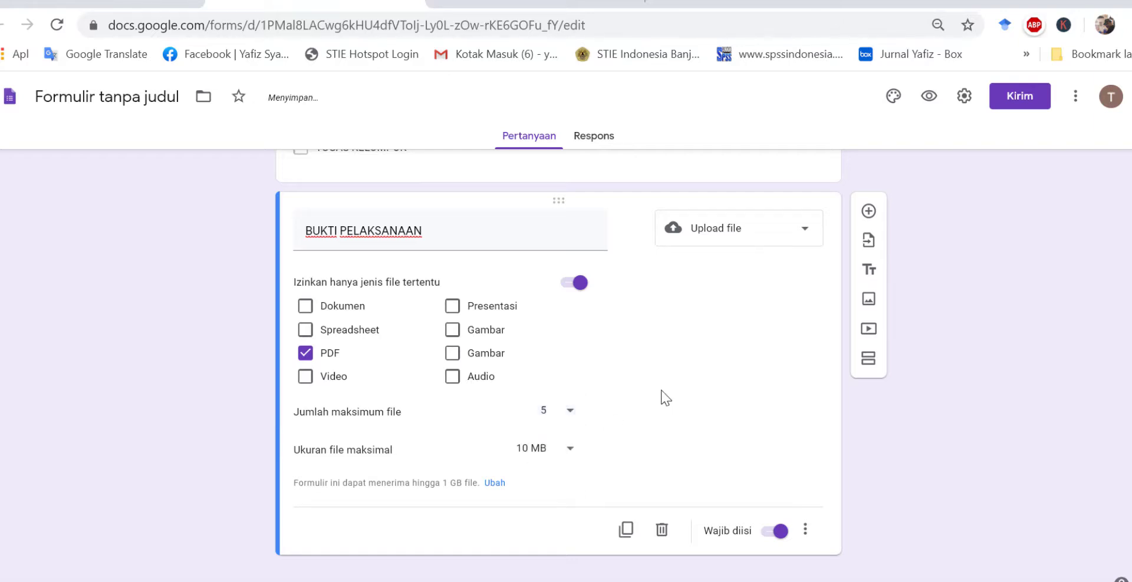
Make the BUKTI PELAKSANAAN question optional.
left_click(467, 231)
left_click(463, 234)
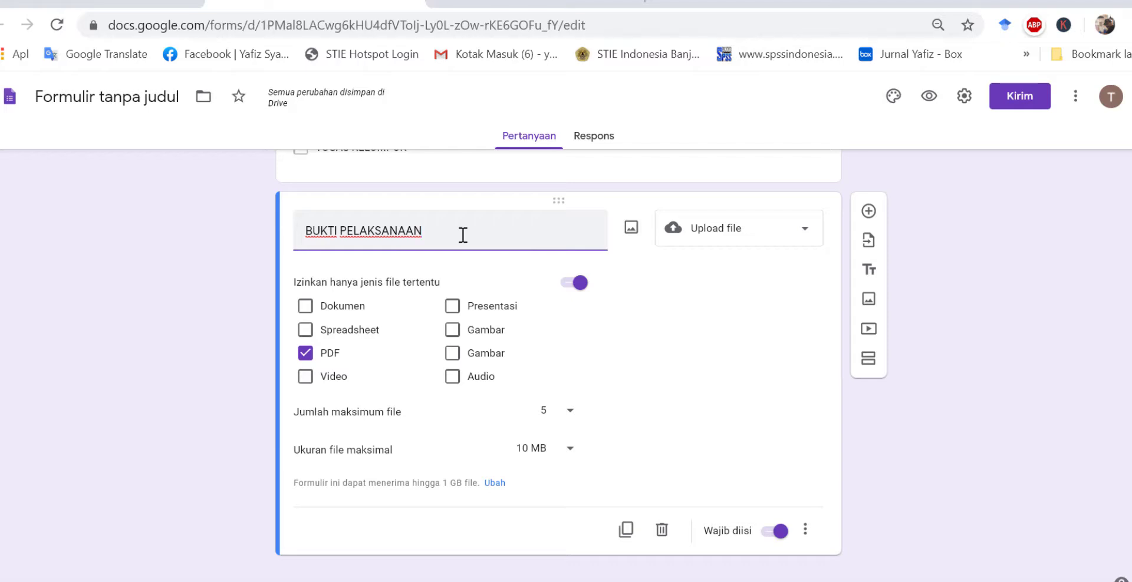
left_click(779, 533)
Add the description "Lampirkan bukti daftar hadir mahasiswa dalam format PDF" to the BUKTI PELAKSANAAN question.
left_click(805, 531)
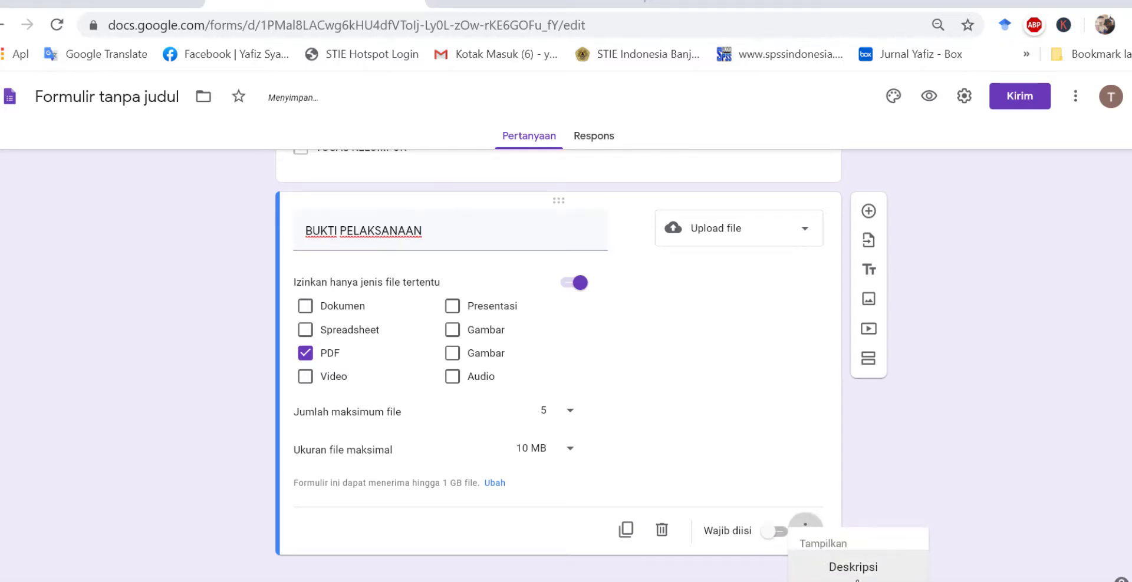
left_click(857, 577)
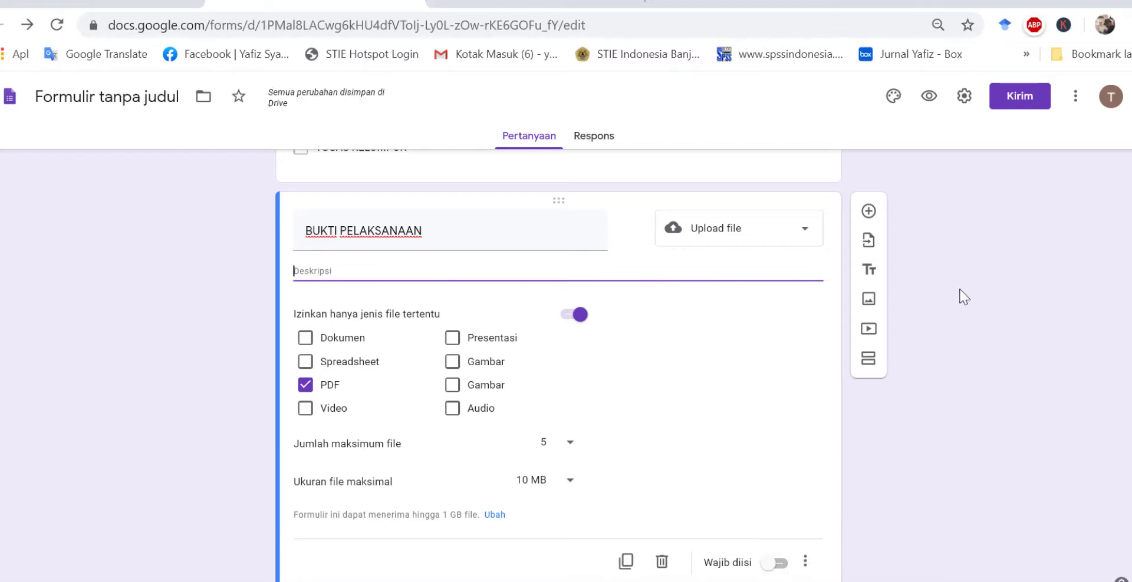
key("Caps_Lock")
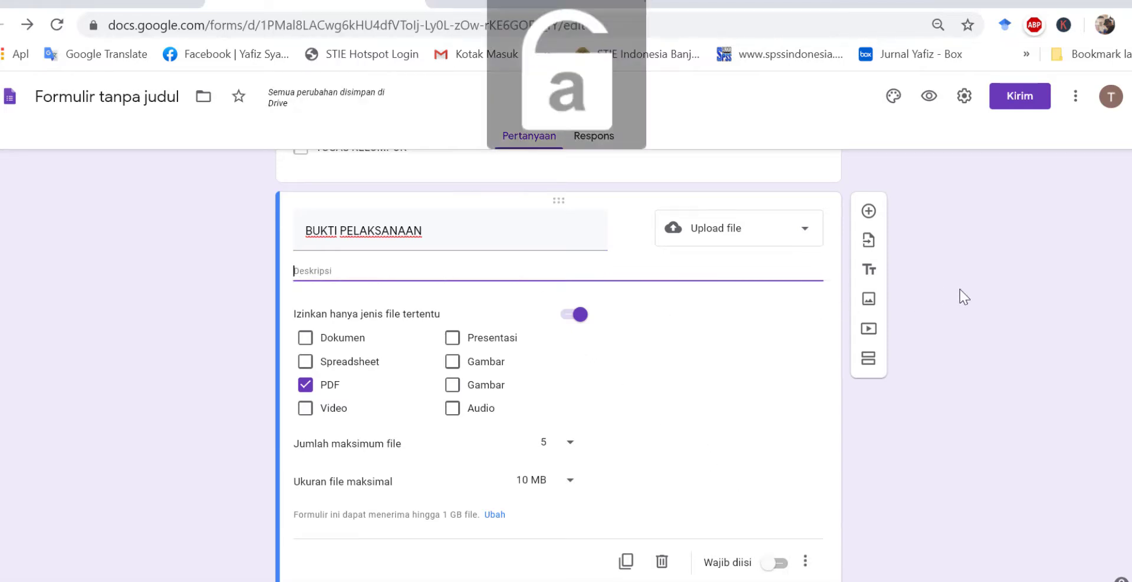
type("Lampi")
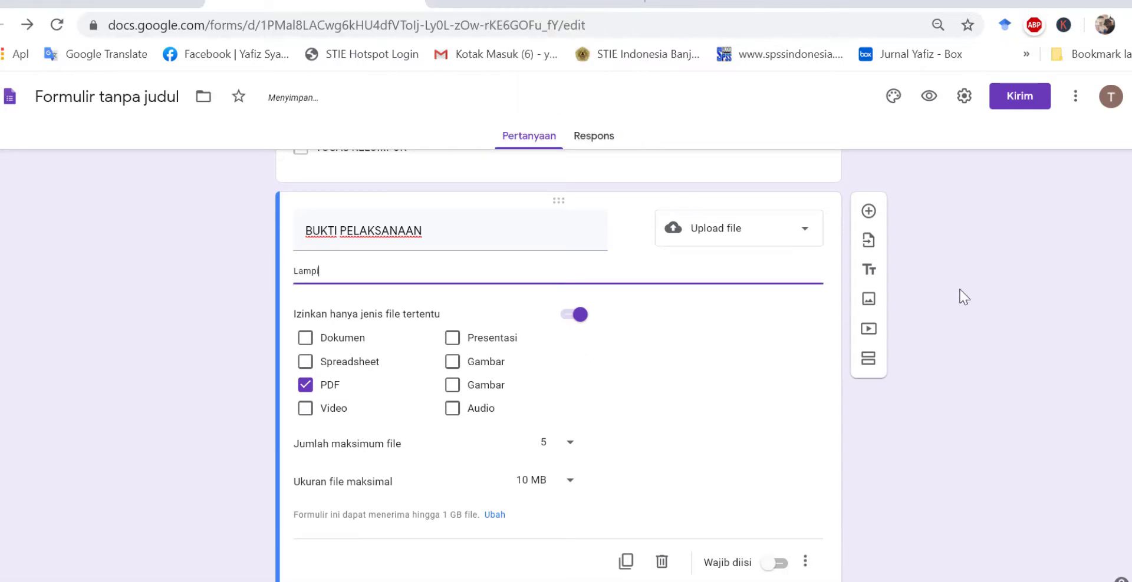
type("rkan bukti daftar")
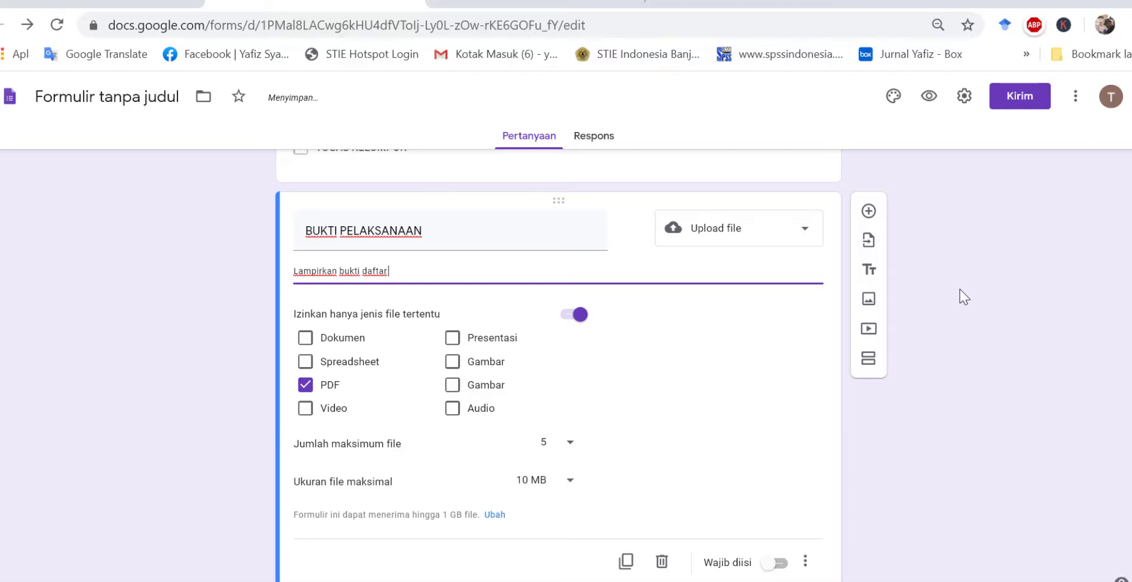
type(" hadir mahasiswa")
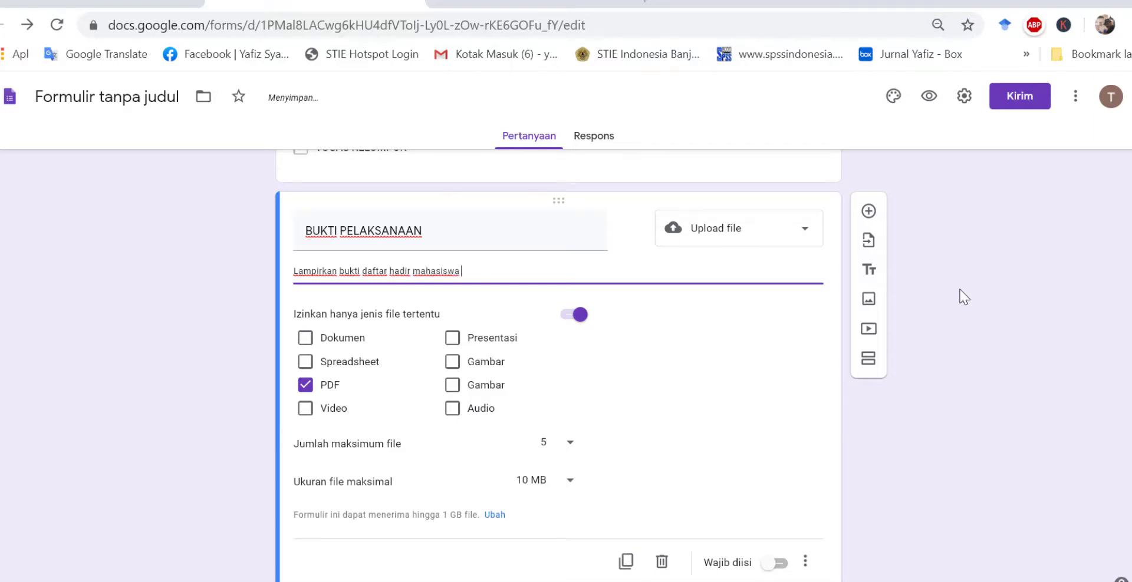
type(" dalam format PDF")
Append "Formulir harap diisi dan dikirimkan kembali kepada pengelola" to the end of the form description under the JURNAL HARIAN PEMBELAJARAN title.
scroll(779, 470, "down", 2)
scroll(771, 465, "up", 10)
scroll(771, 466, "up", 5)
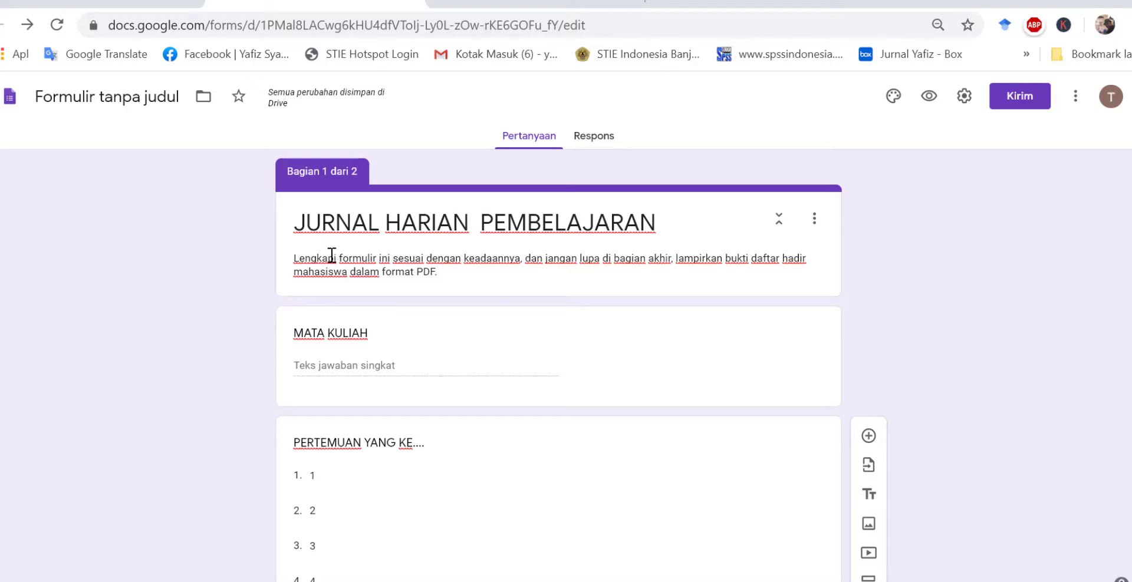
triple_click(477, 277)
left_click(479, 270)
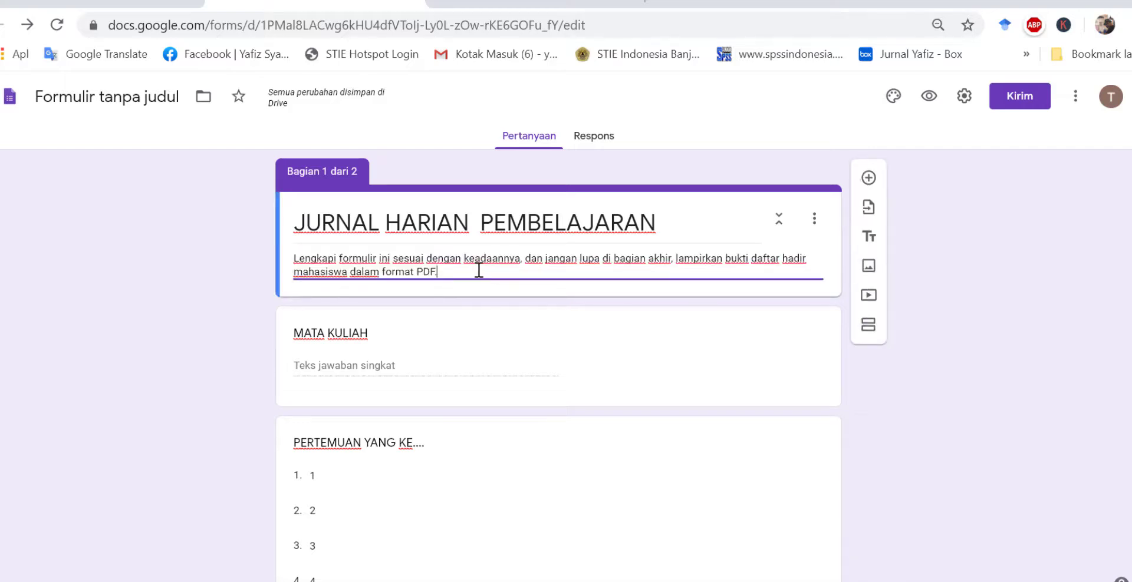
type("Form")
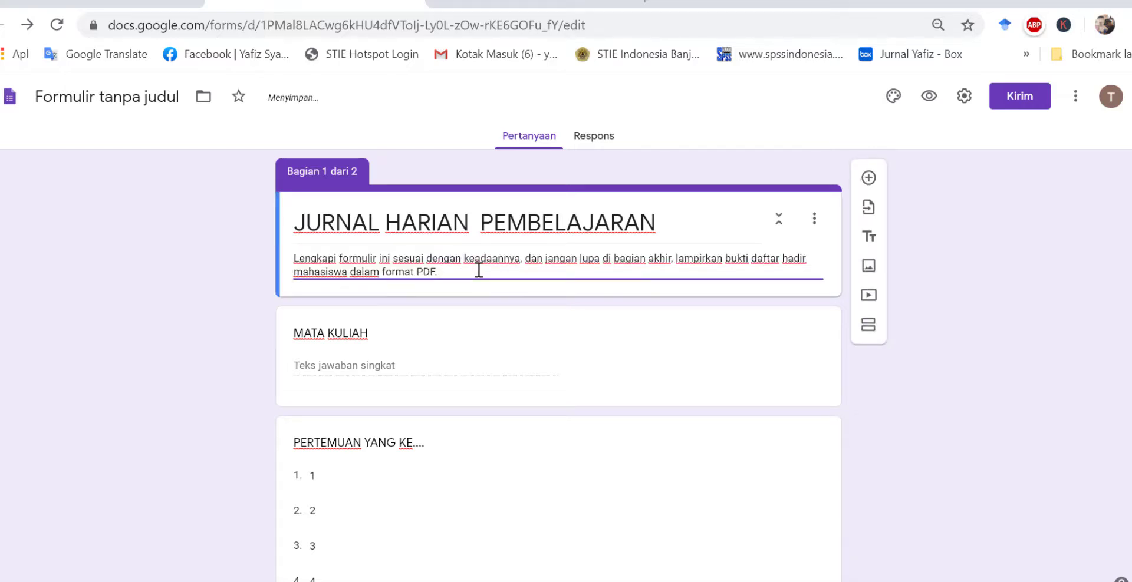
type("ulir harap")
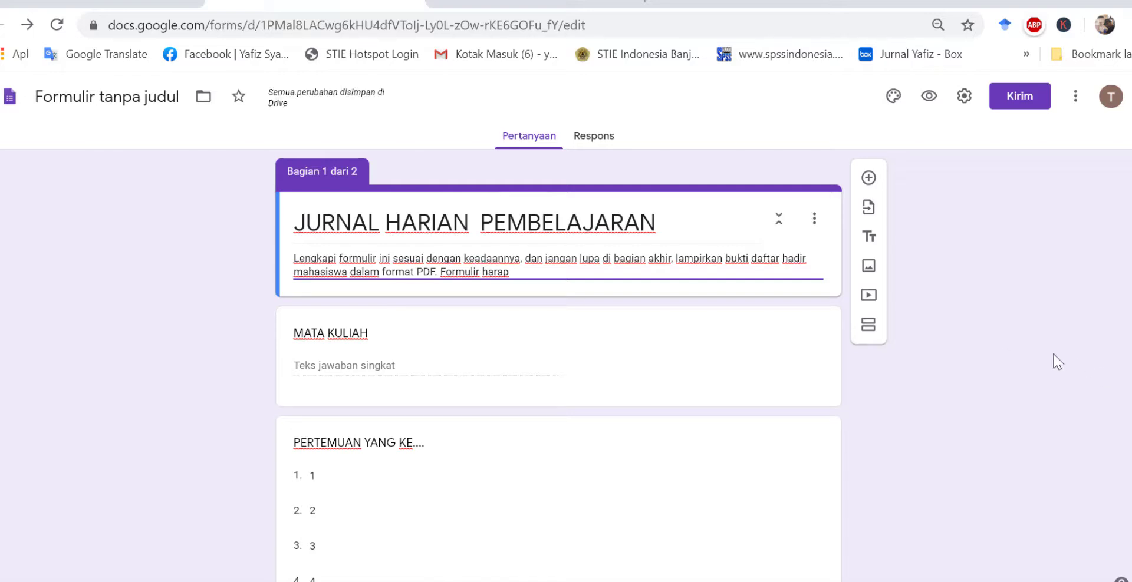
type(" di")
type("isi")
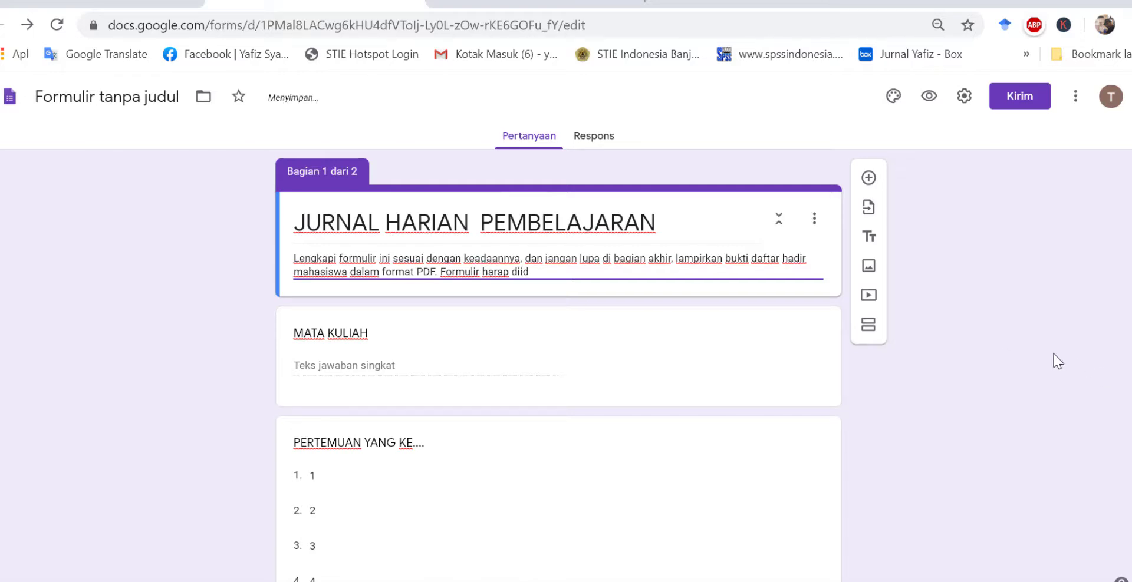
key("BackSpace")
key("BackSpace")
type("isi dan dikiri")
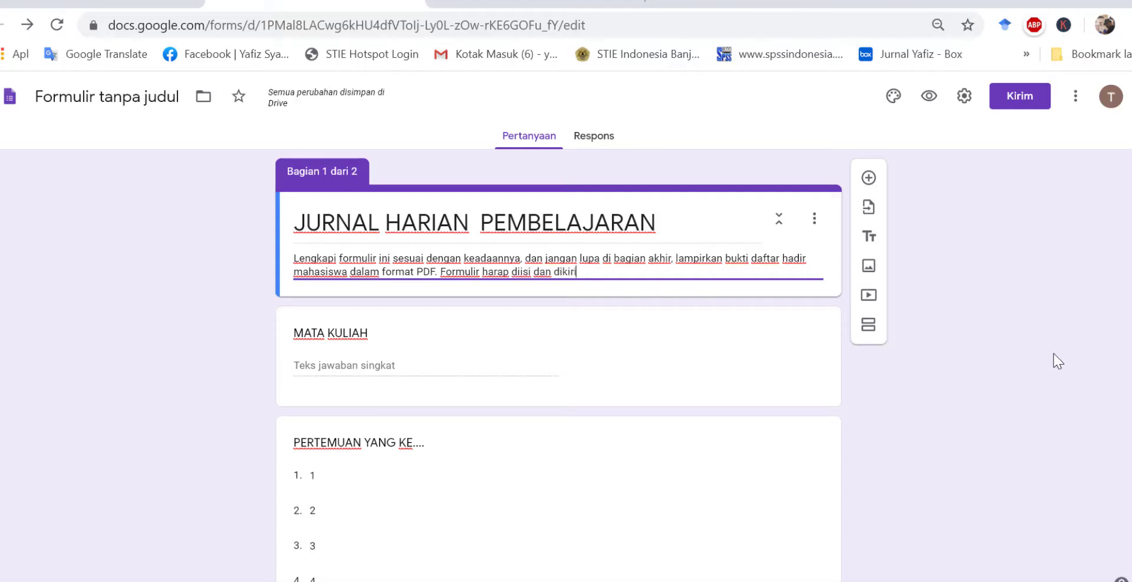
type("mkan kem")
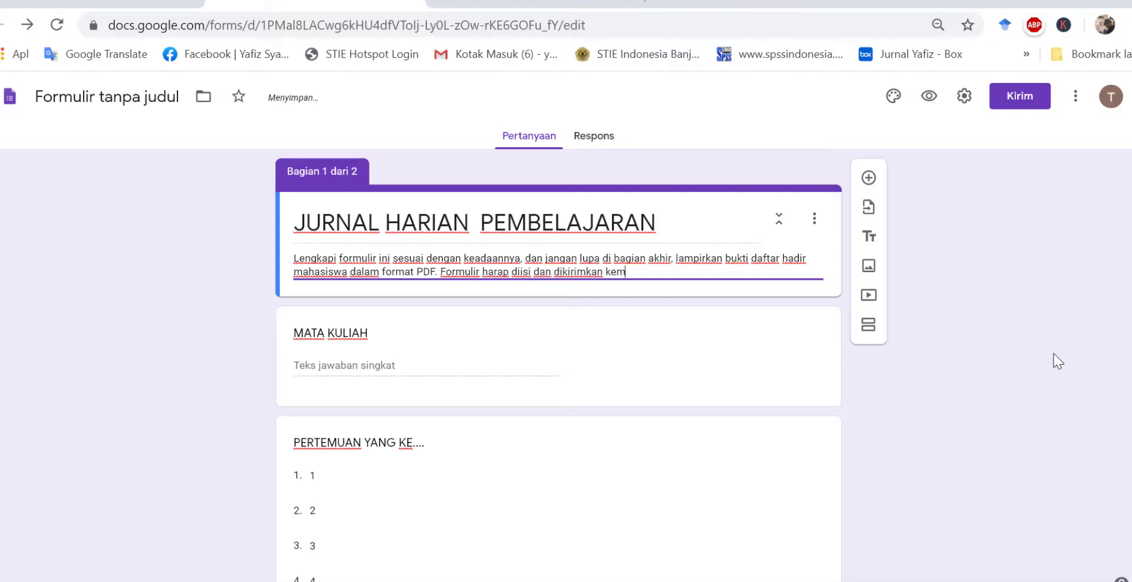
type("bali kepada pengelola")
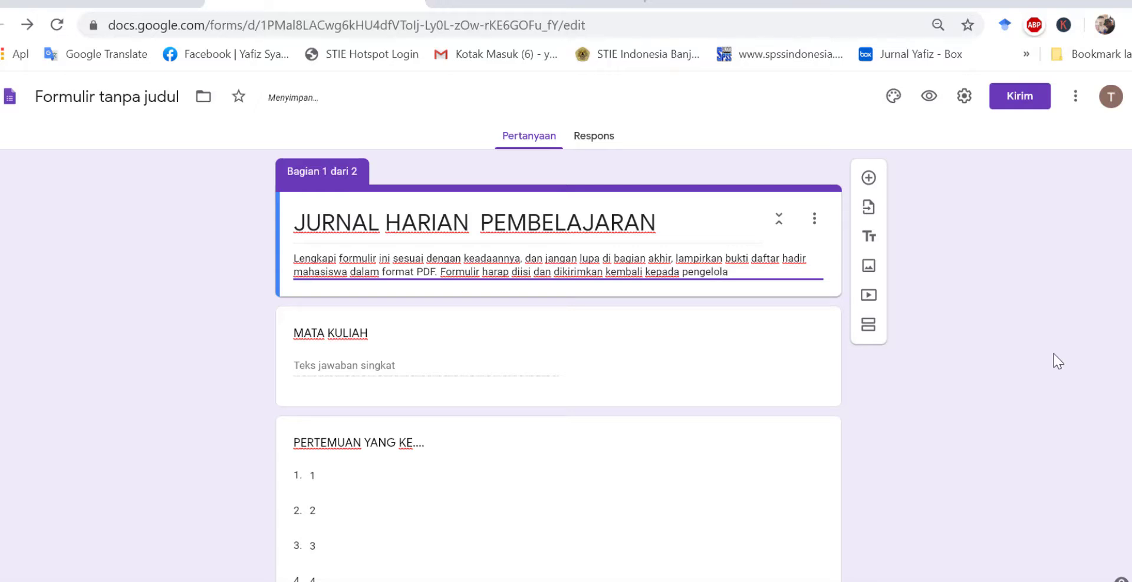
Complete the description's sentence with "setelah perkulaiahn selesai, atau paling lambat keesokan harinya." and start a new paragraph.
type(" setelah perlu")
key("BackSpace")
type("ulai")
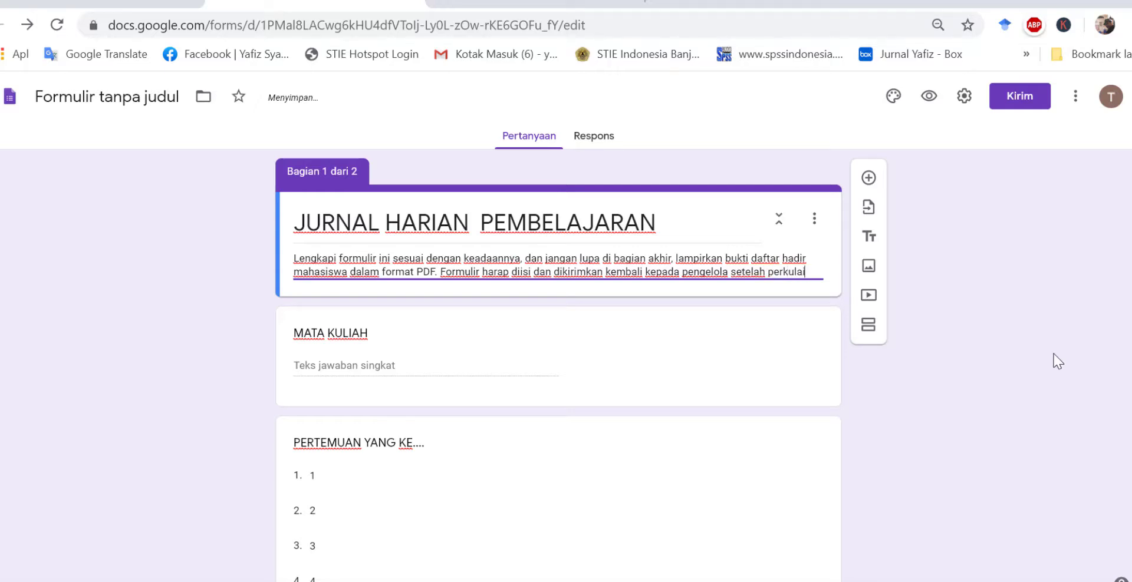
type("ahn seles")
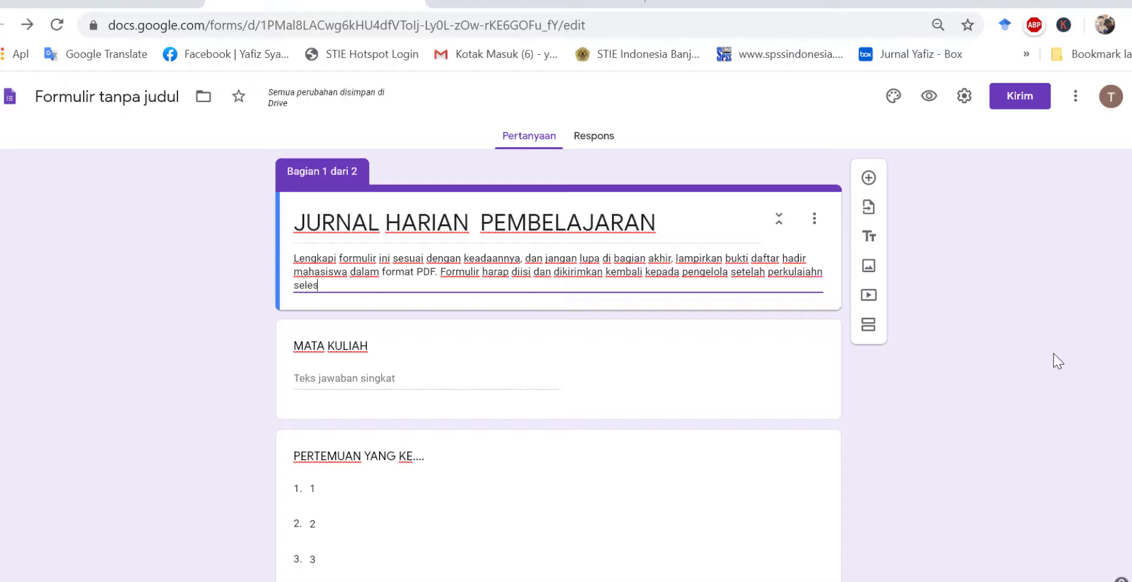
type("ai")
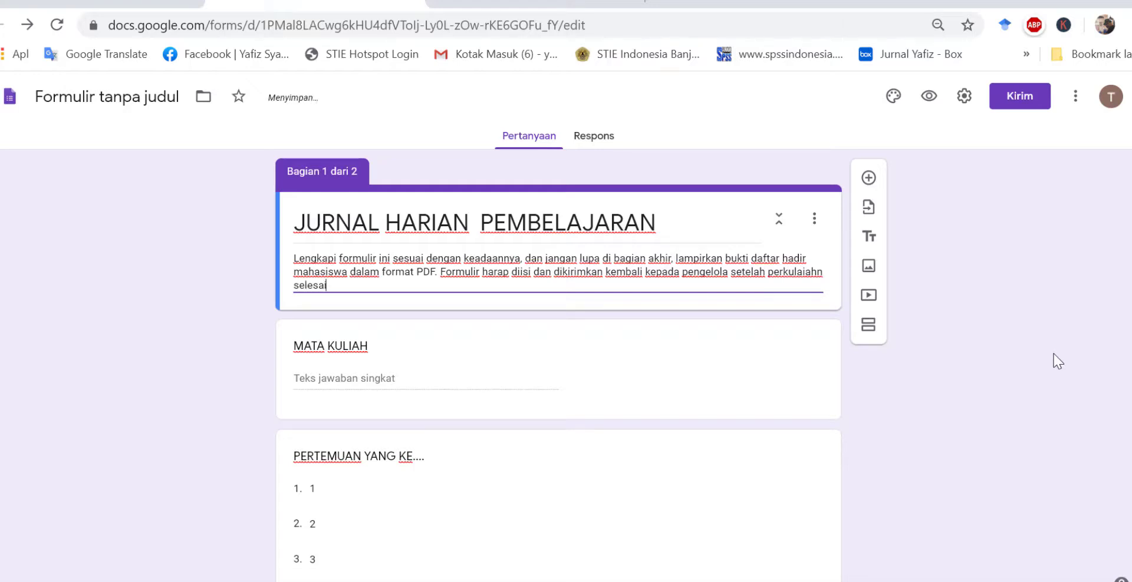
type(", atau paling lam")
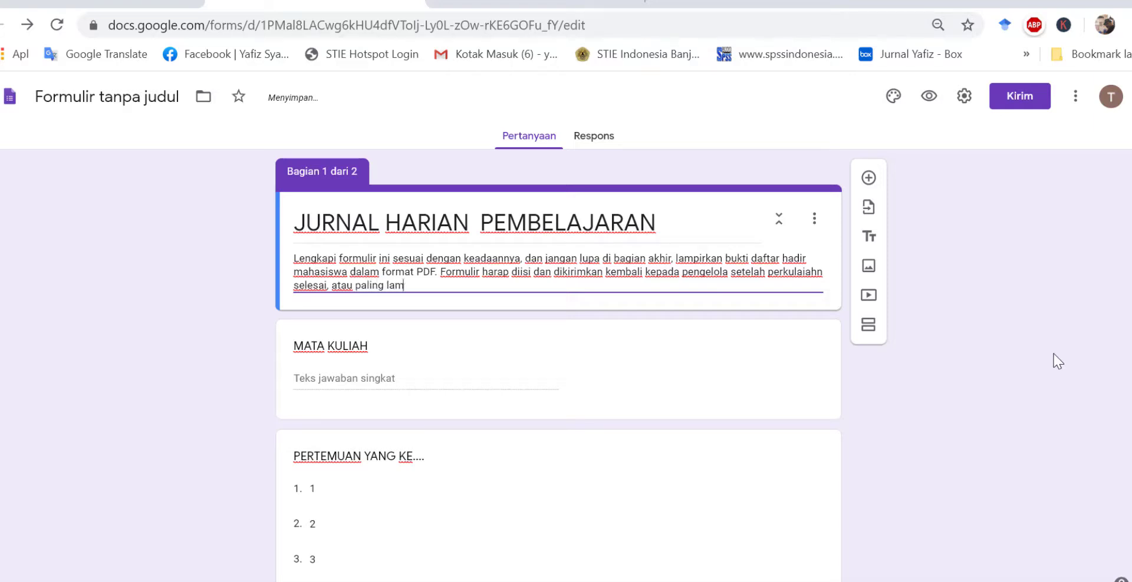
type("bat kesesoka")
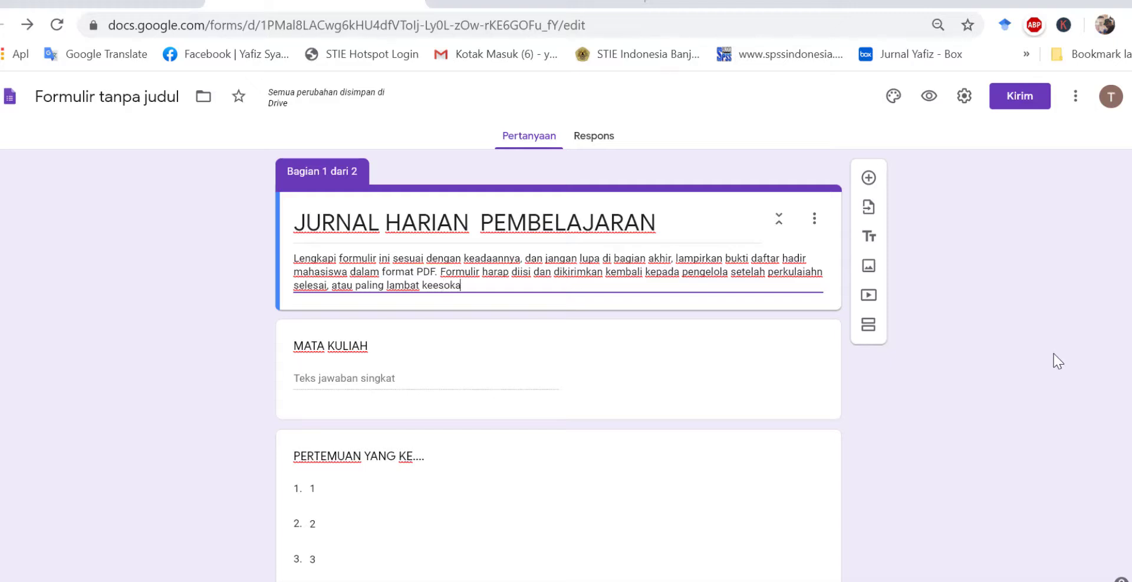
type("n harinya")
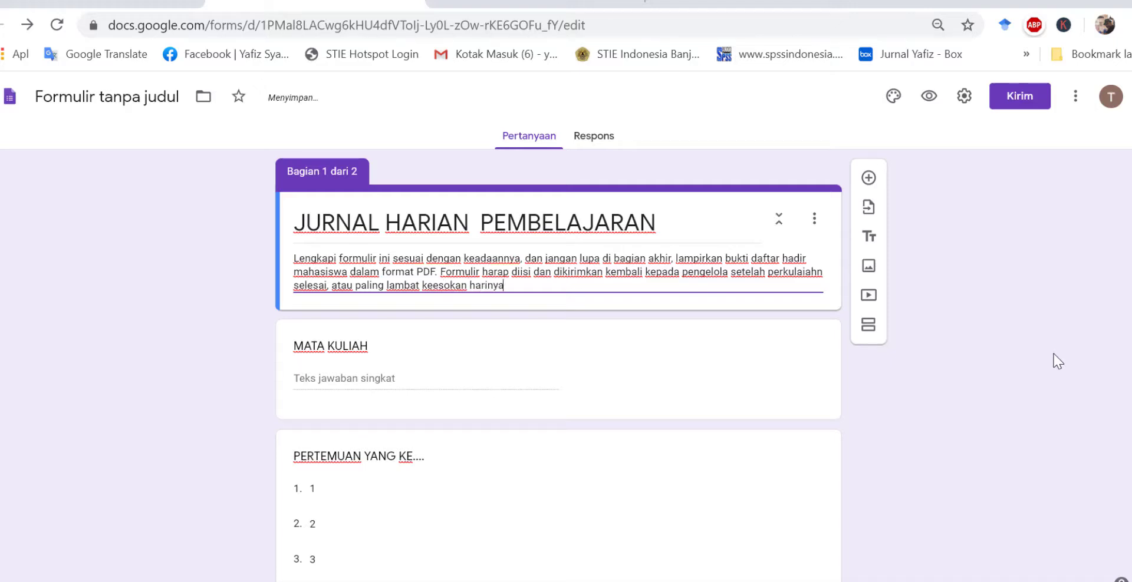
type(".")
key("Return")
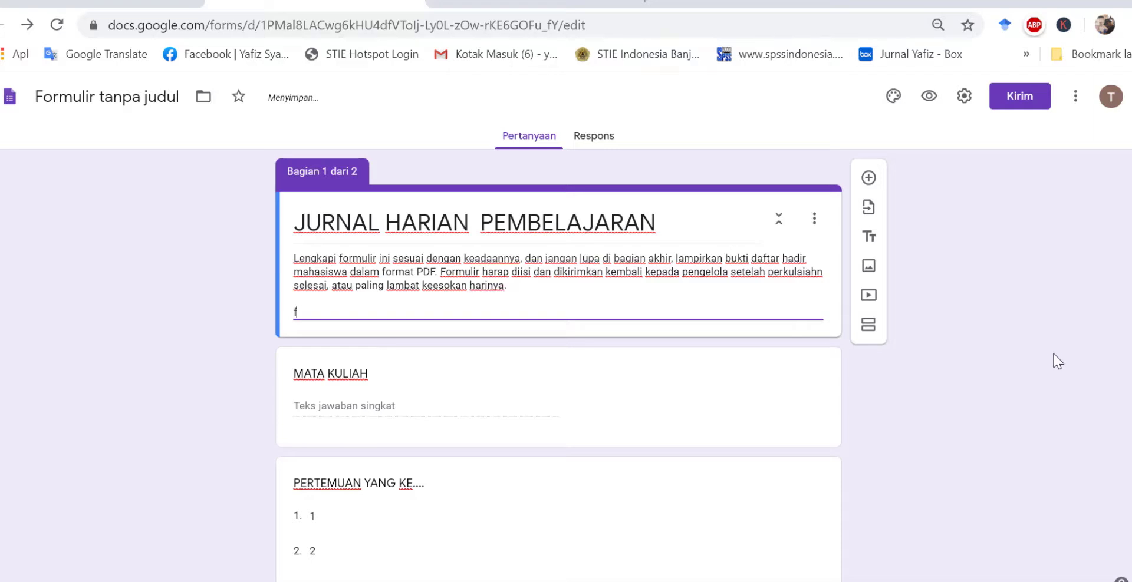
type("Informasi fomt")
key("BackSpace")
key("BackSpace")
key("BackSpace")
key("BackSpace")
key("BackSpace")
key("BackSpace")
key("BackSpace")
key("BackSpace")
key("BackSpace")
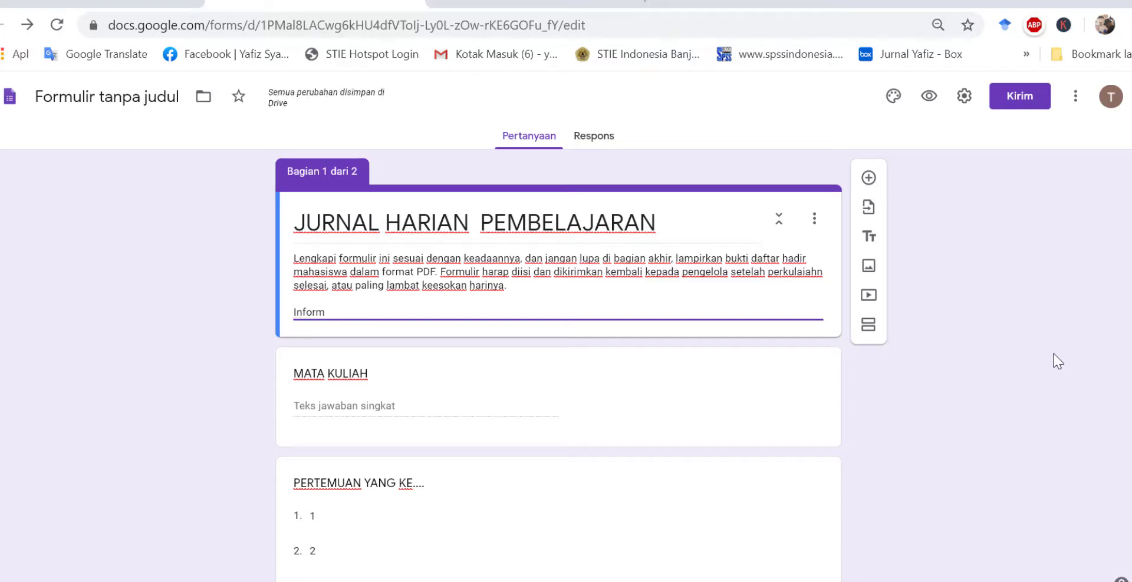
key("BackSpace")
key("BackSpace")
key("BackSpace")
type("D")
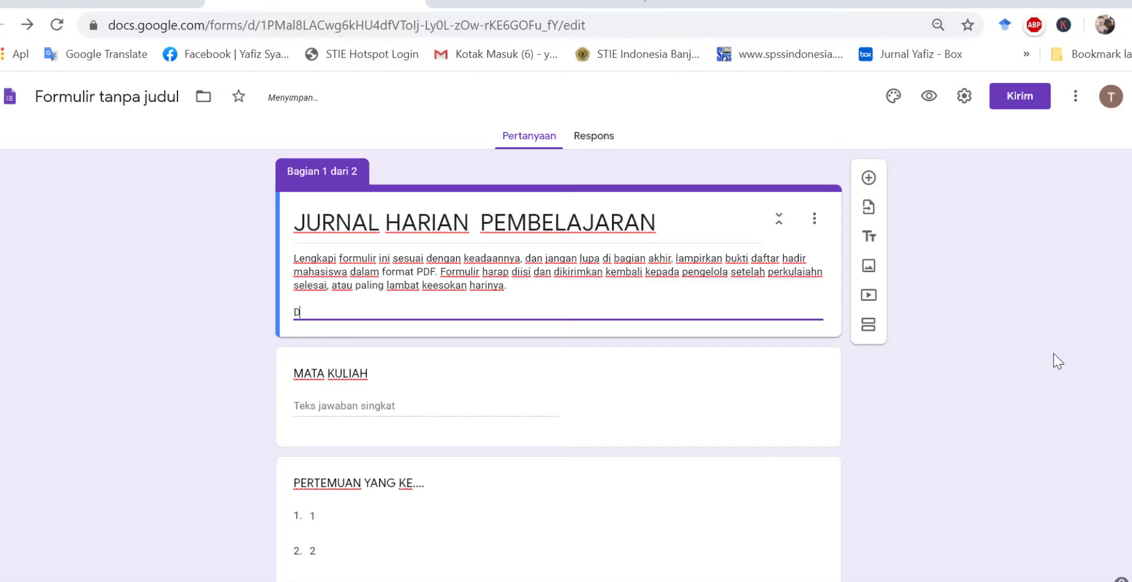
type("ata yang")
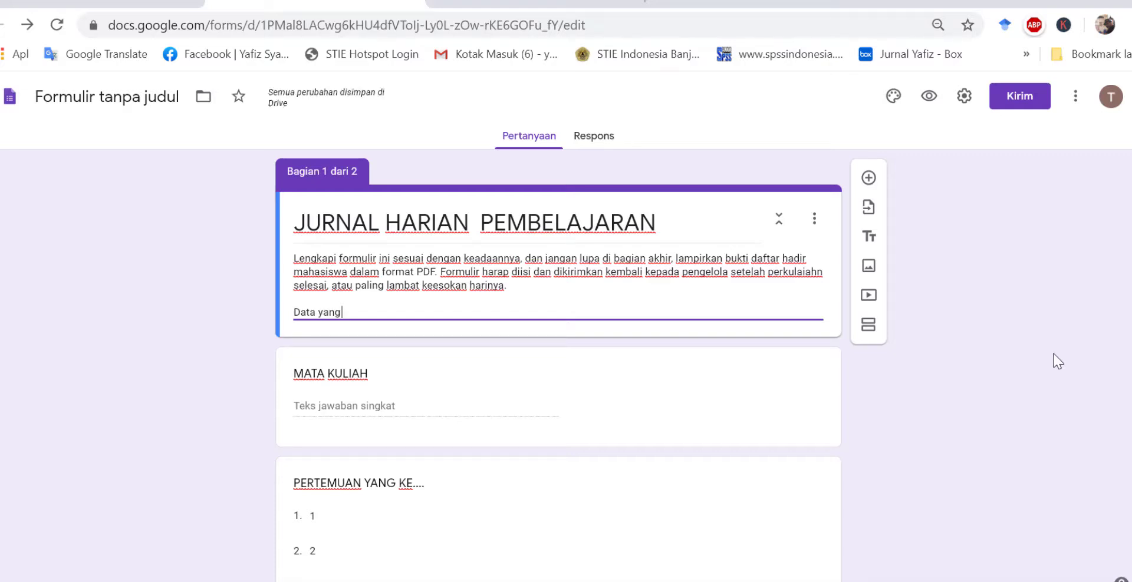
key("BackSpace")
key("BackSpace")
key("BackSpace")
key("BackSpace")
key("BackSpace")
key("BackSpace")
key("BackSpace")
key("BackSpace")
key("BackSpace")
Begin the description's second paragraph with "Formurlir ini diperlukan unteuk keperluan dokumentasi".
type("Formul")
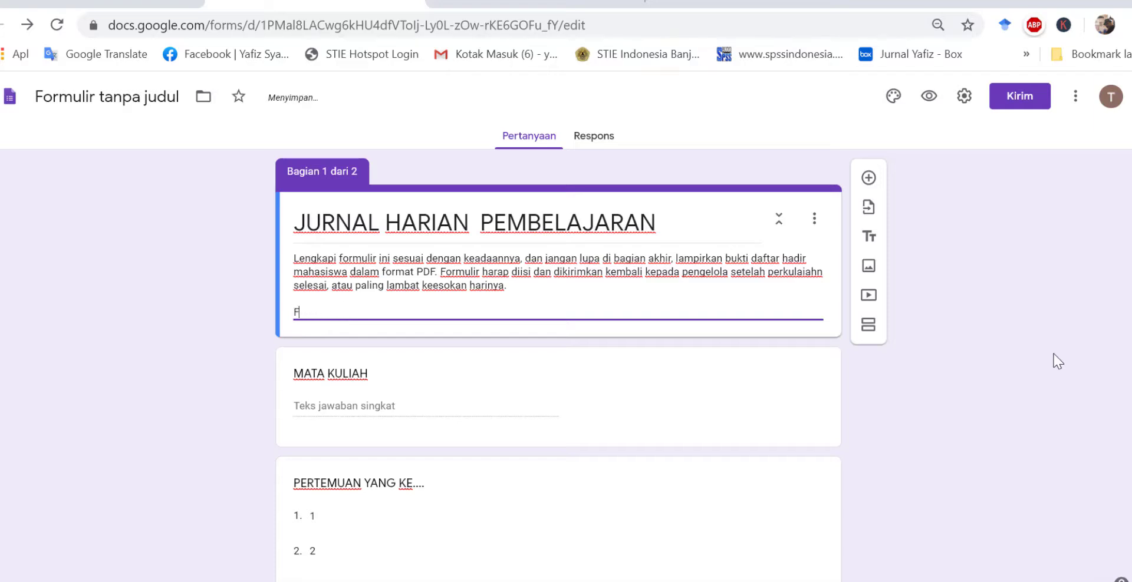
type("r")
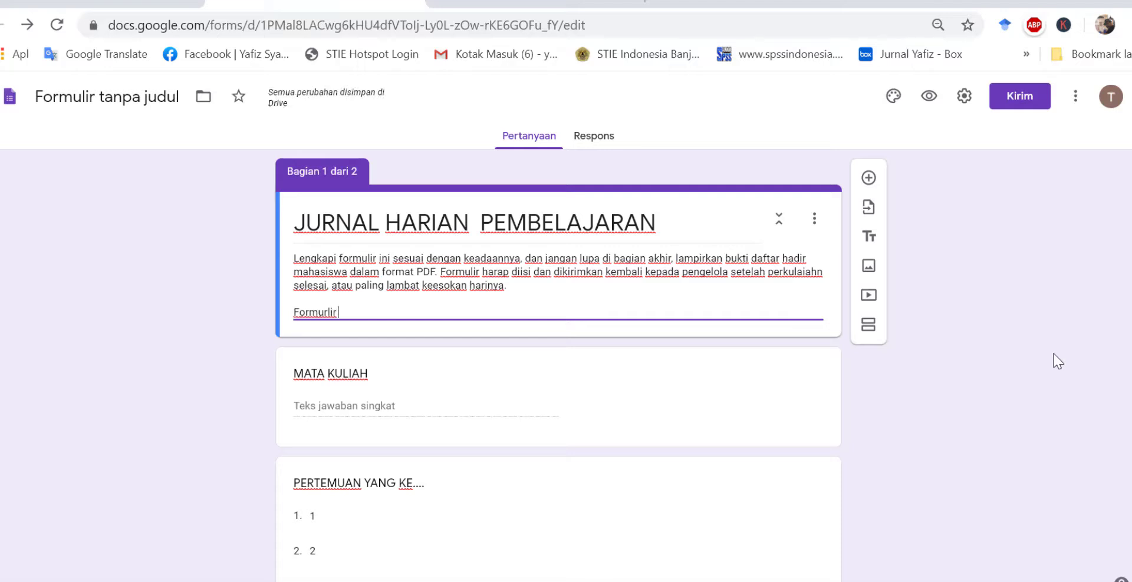
type(" ini diperlukan")
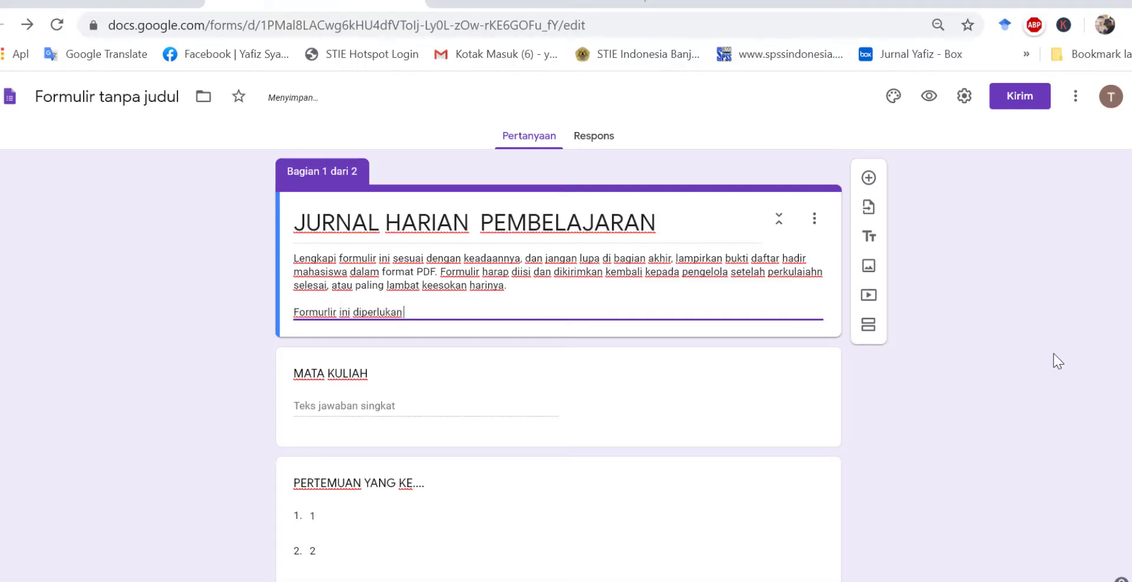
type(" utnuk")
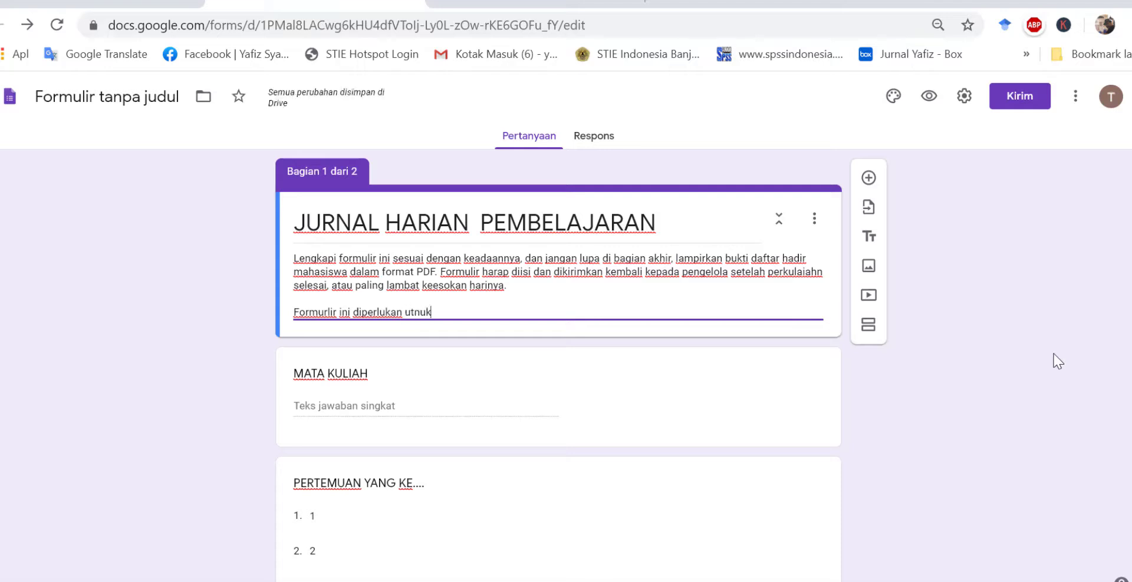
key("BackSpace")
key("BackSpace")
key("BackSpace")
key("BackSpace")
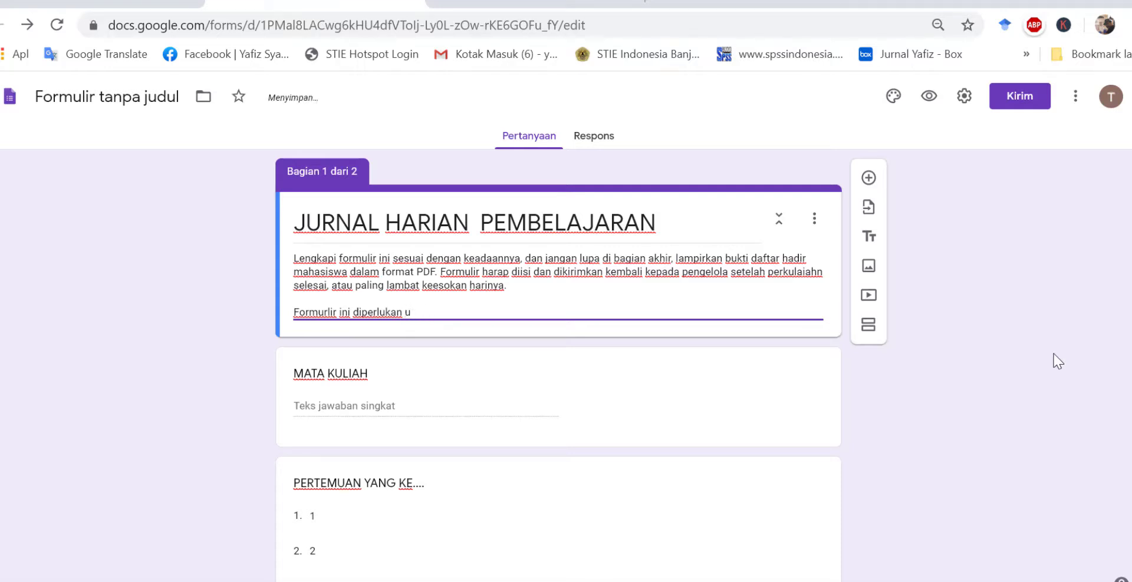
type("nteuk keperluan")
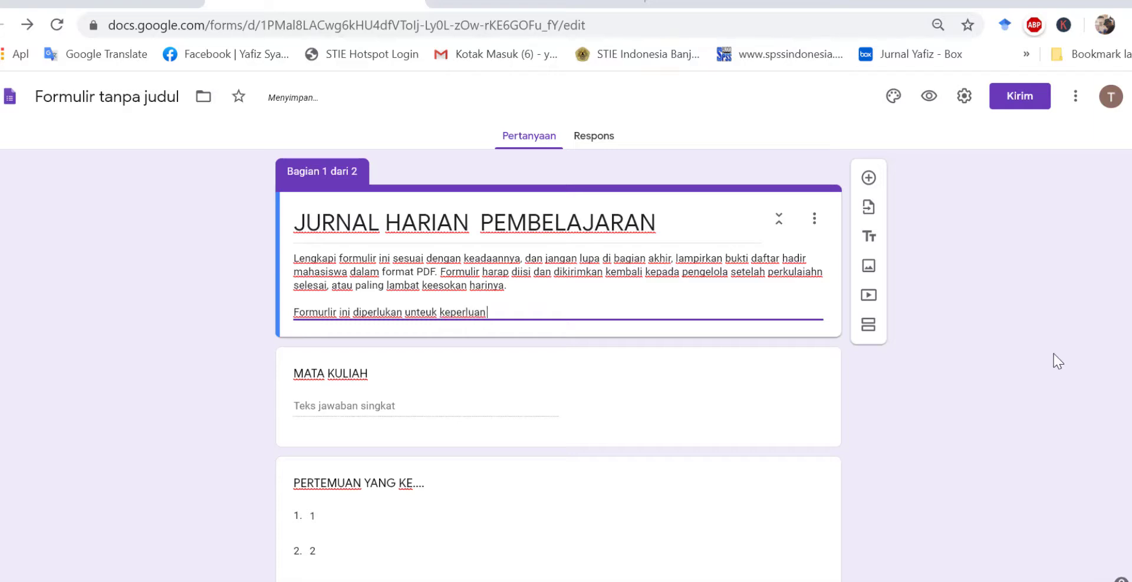
type(" domuemnt")
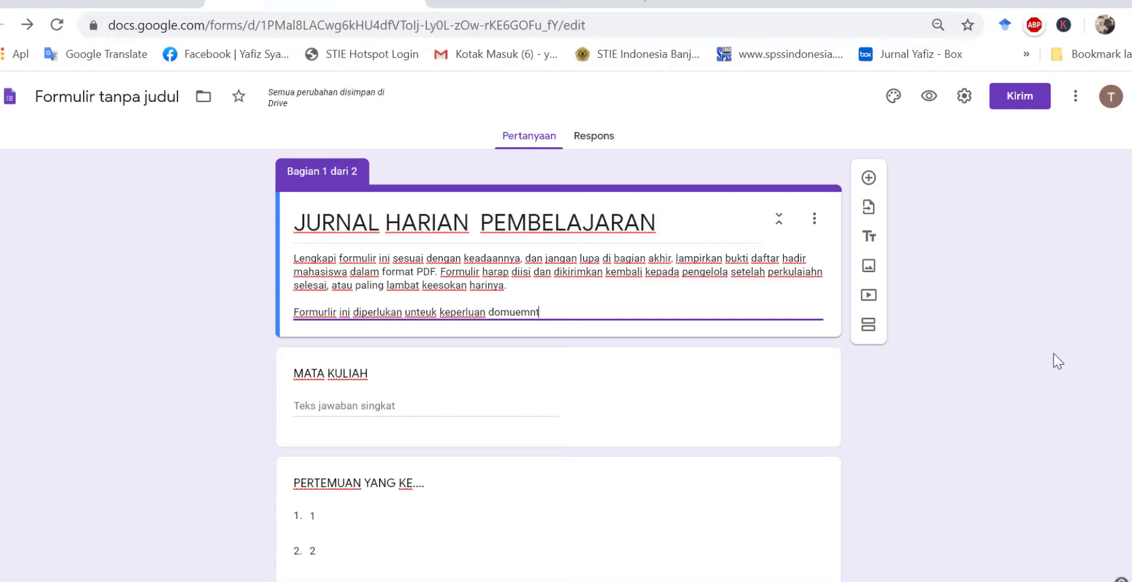
key("BackSpace")
key("BackSpace")
key("BackSpace")
key("BackSpace")
key("BackSpace")
key("BackSpace")
type("k")
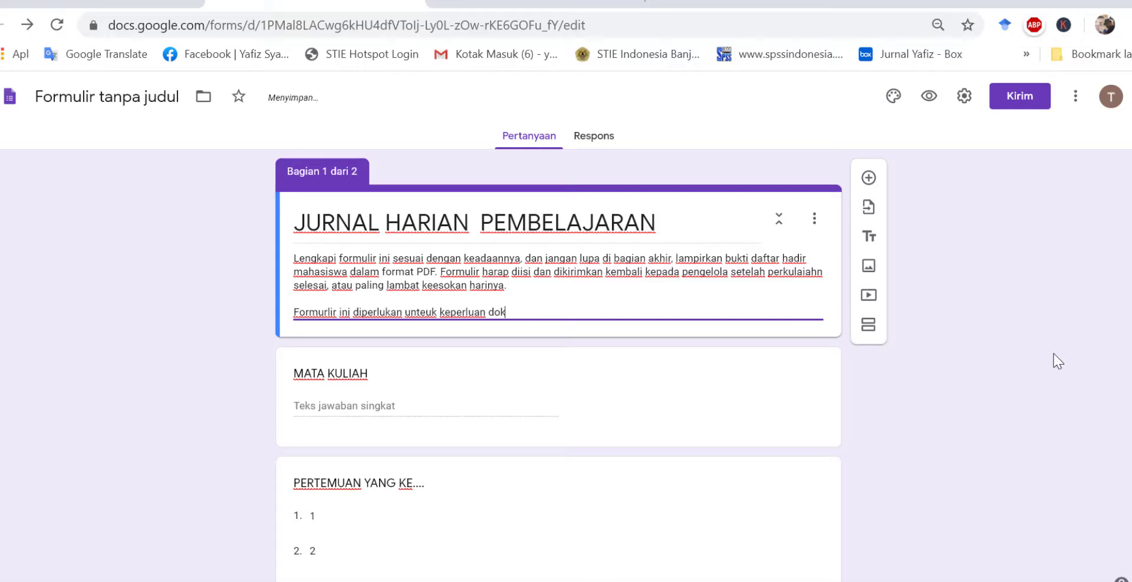
type("umentasi dan")
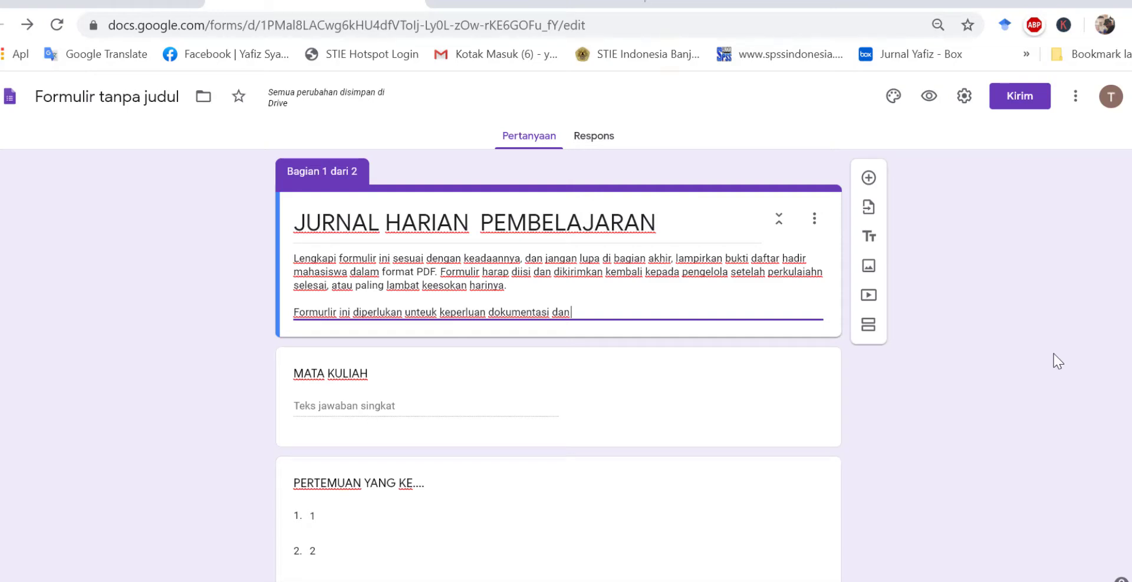
Continue the description's second paragraph after "dokumentasi" with "pertanggungjawaban proses pembelajaran".
key("BackSpace")
key("BackSpace")
key("BackSpace")
type("pertangg")
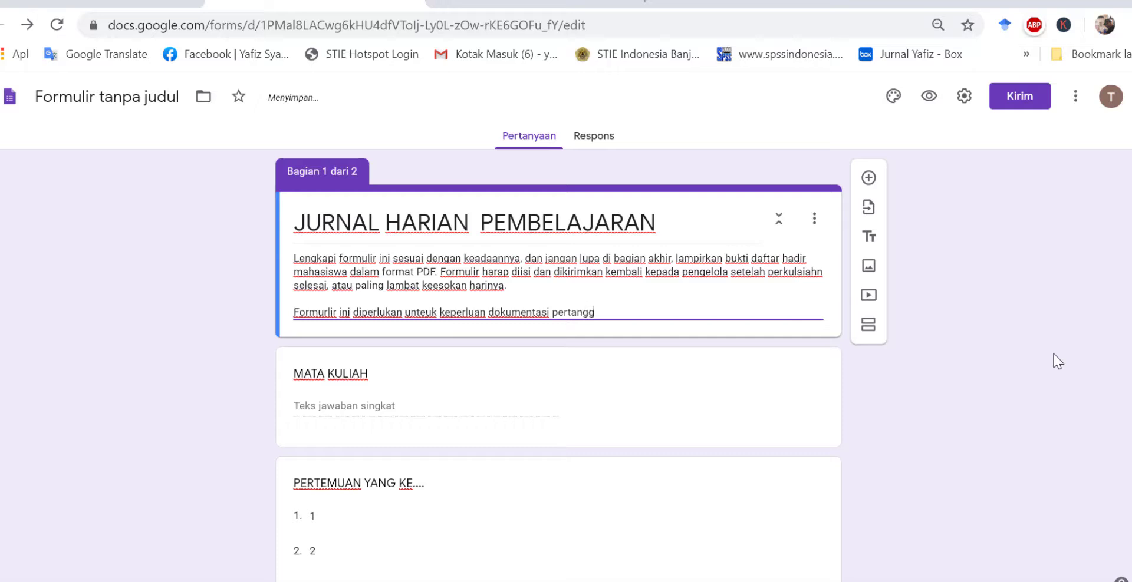
type("ungjawaban")
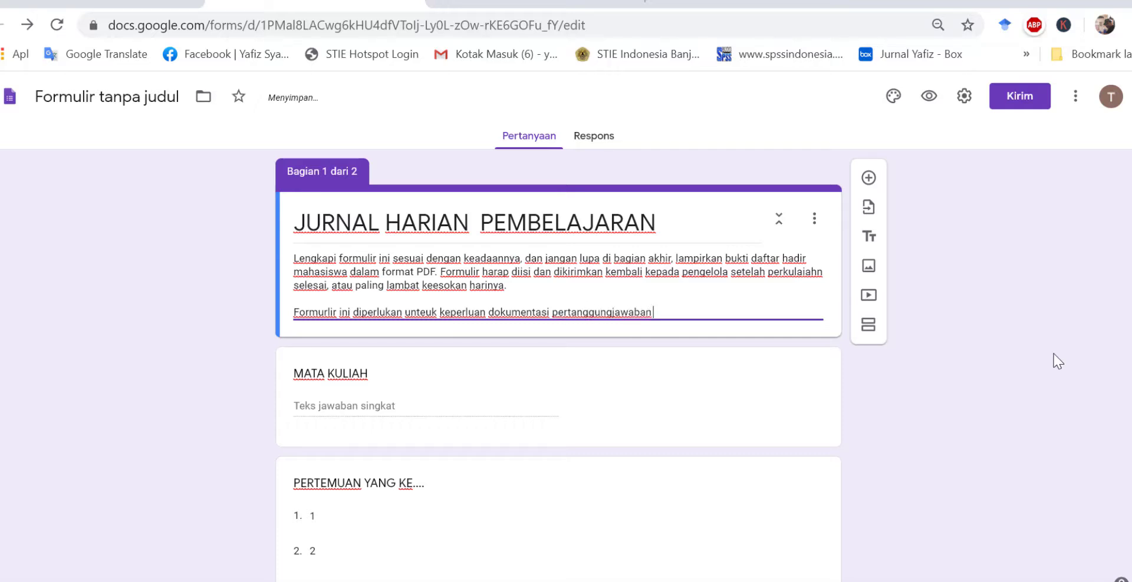
type(" proses pembelajara")
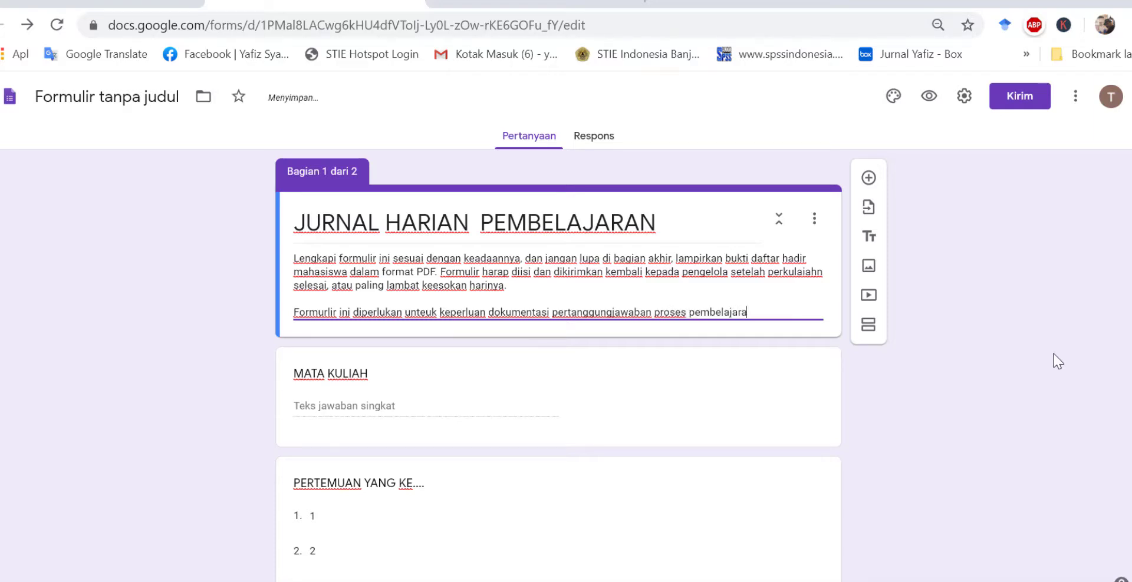
Continue the description's second paragraph so that it reads "proses pembelajaran dan untuk".
type("n dan untu")
key("BackSpace")
key("BackSpace")
key("BackSpace")
type("nyuk")
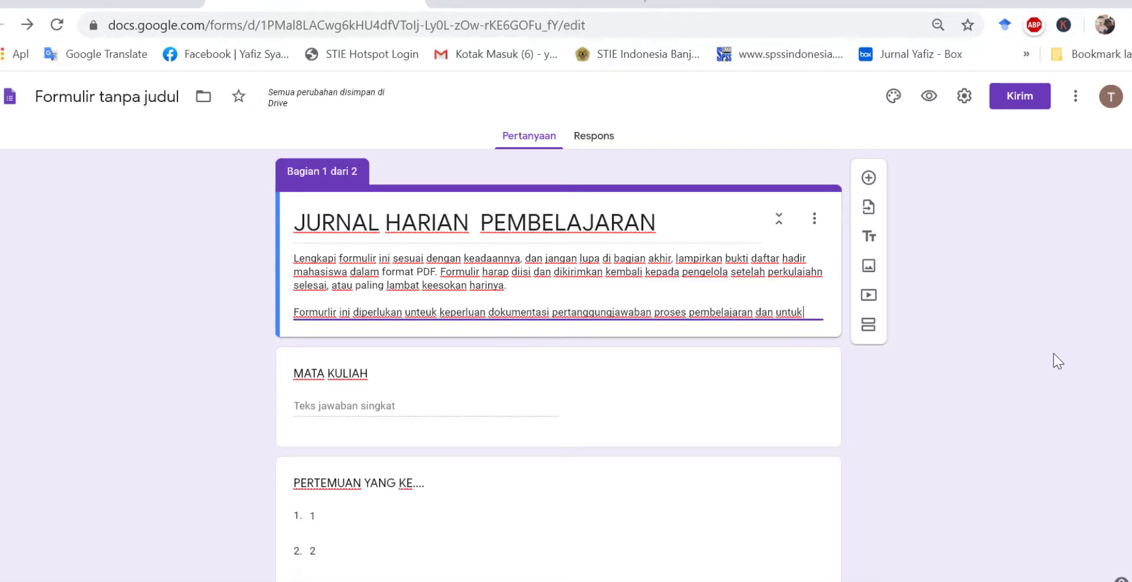
Finish the description's second paragraph with "kepentingan adminitrasi keuangan dan lainnya.".
type(" kepenin")
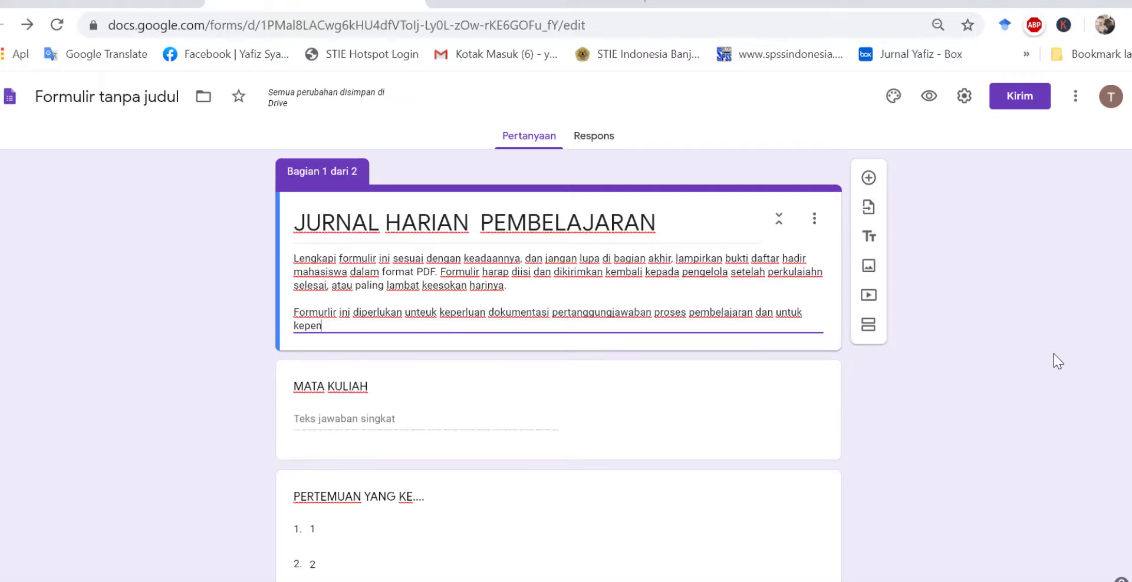
key("BackSpace")
key("BackSpace")
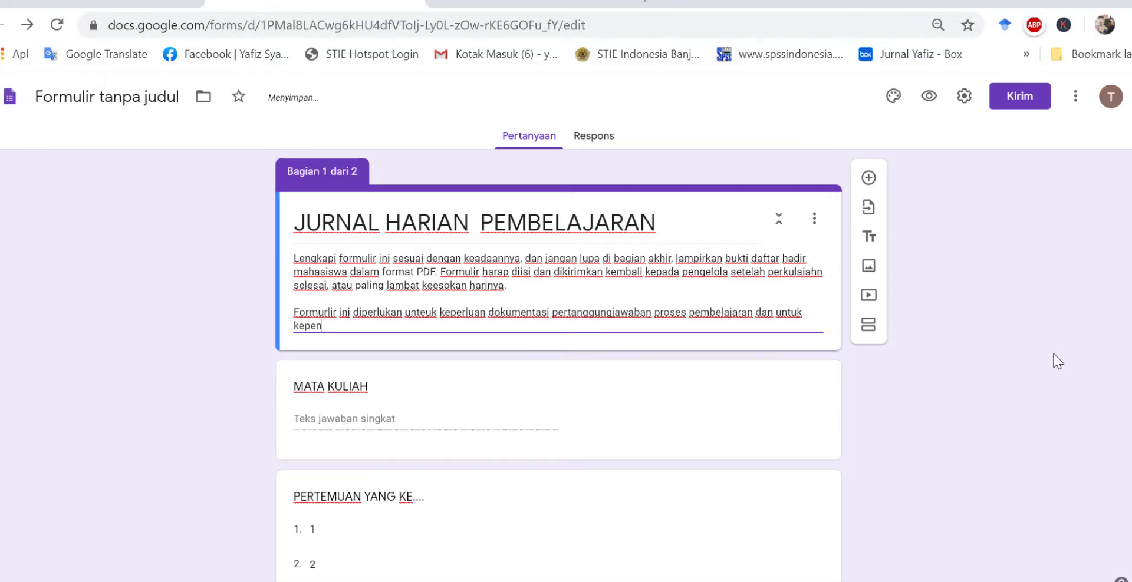
type("tingan admini")
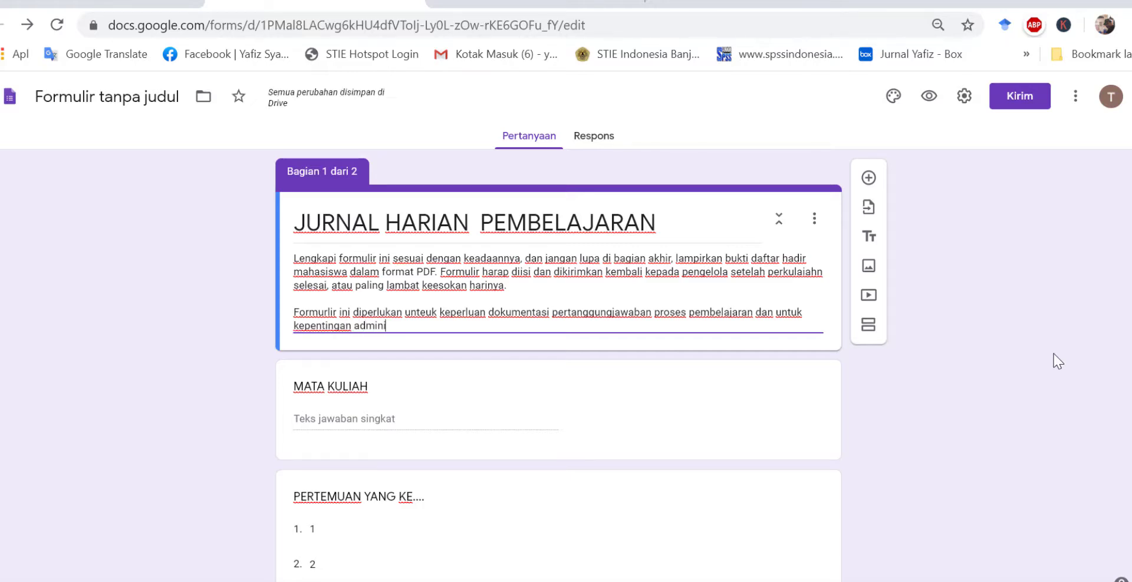
type("trasi k")
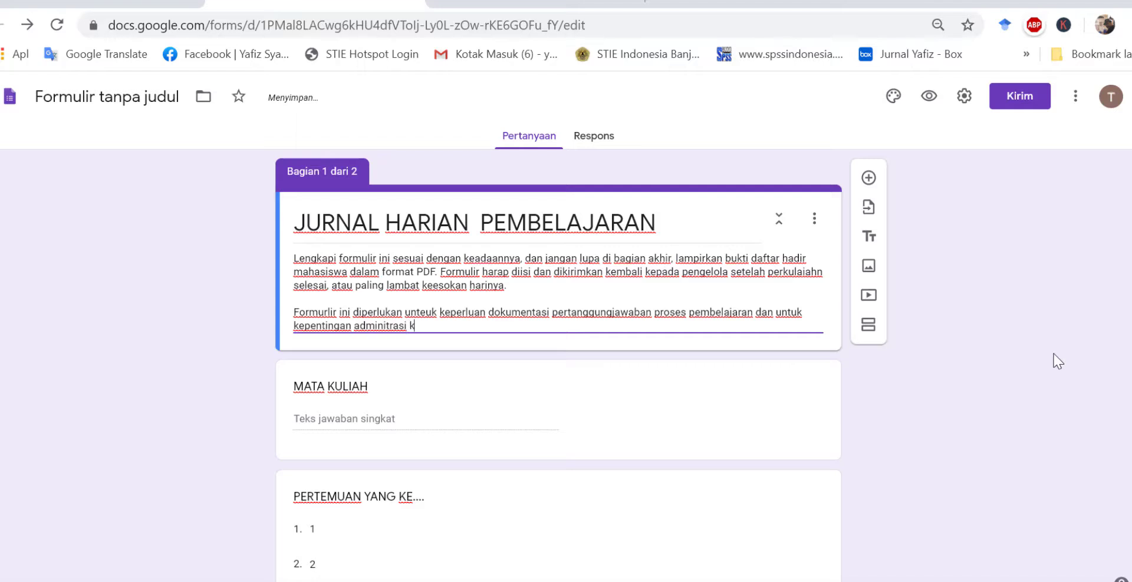
type("euangan dan lainnya.")
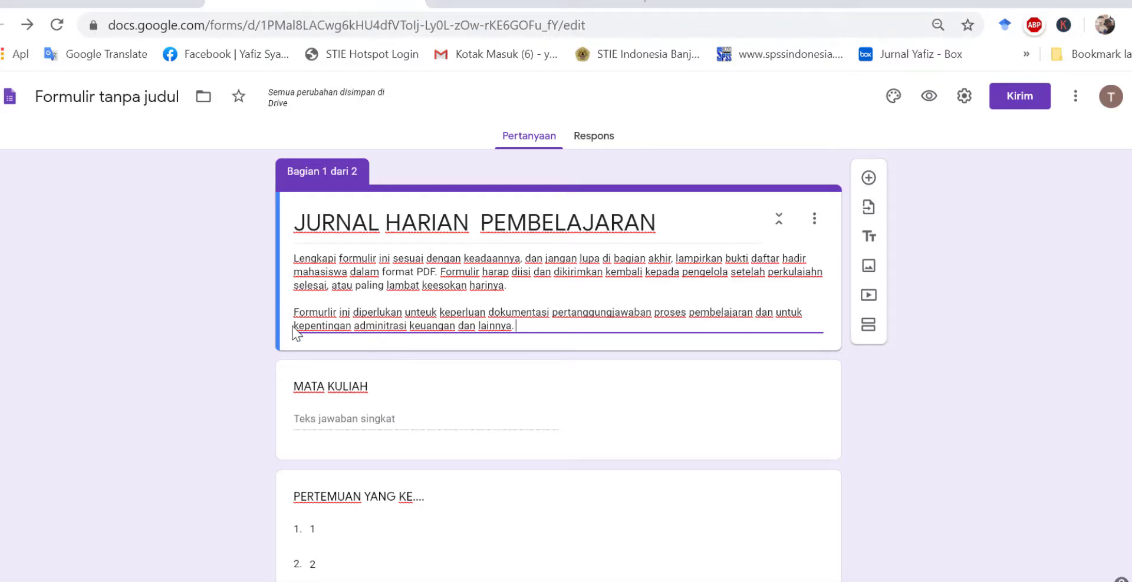
scroll(528, 343, "down", 20)
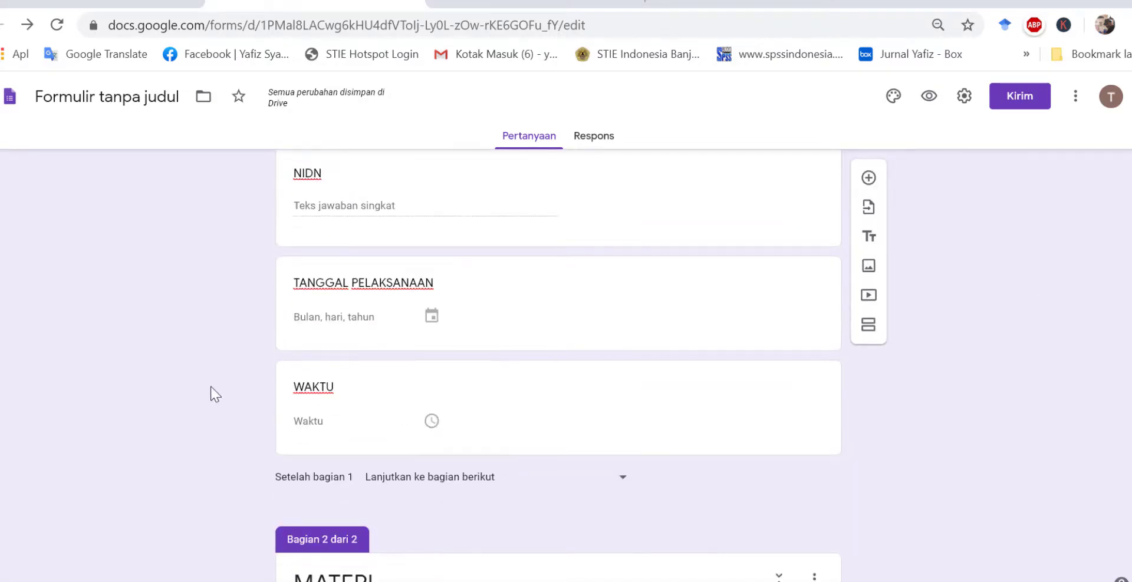
scroll(207, 383, "down", 10)
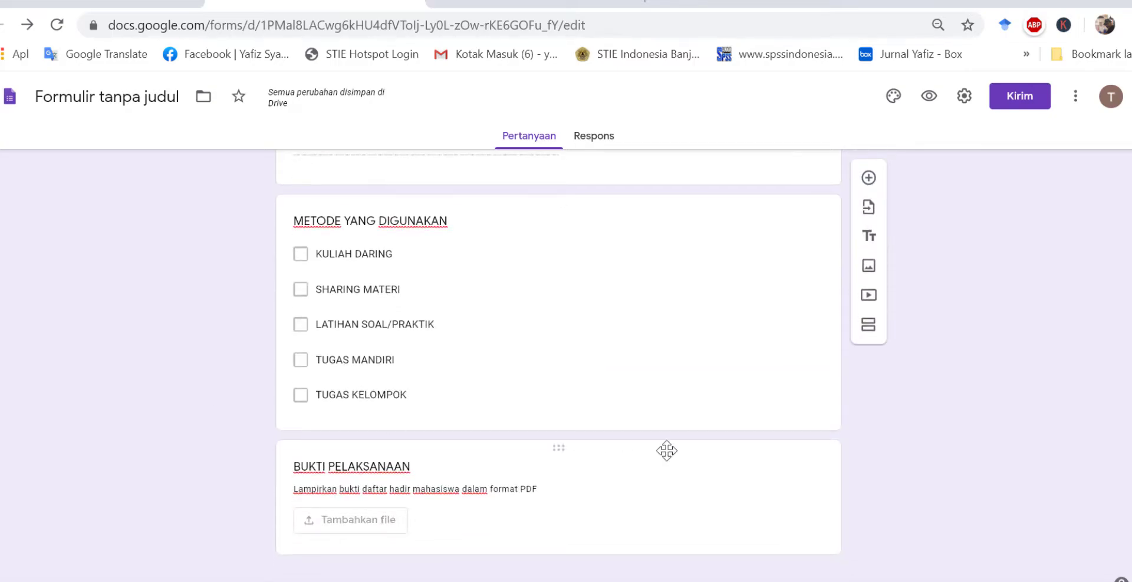
scroll(716, 423, "up", 20)
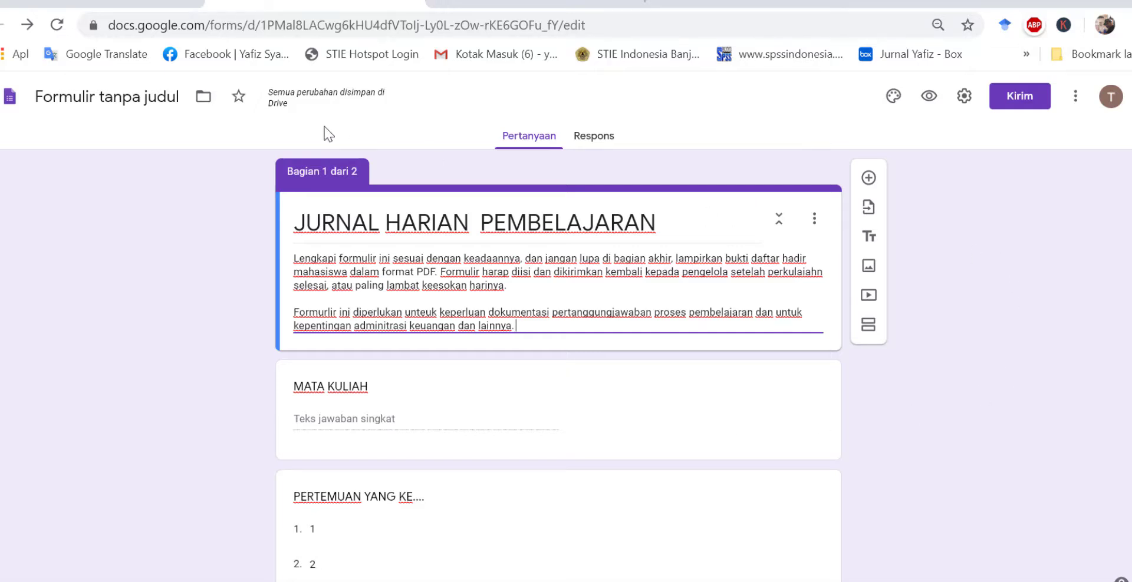
left_click(1019, 99)
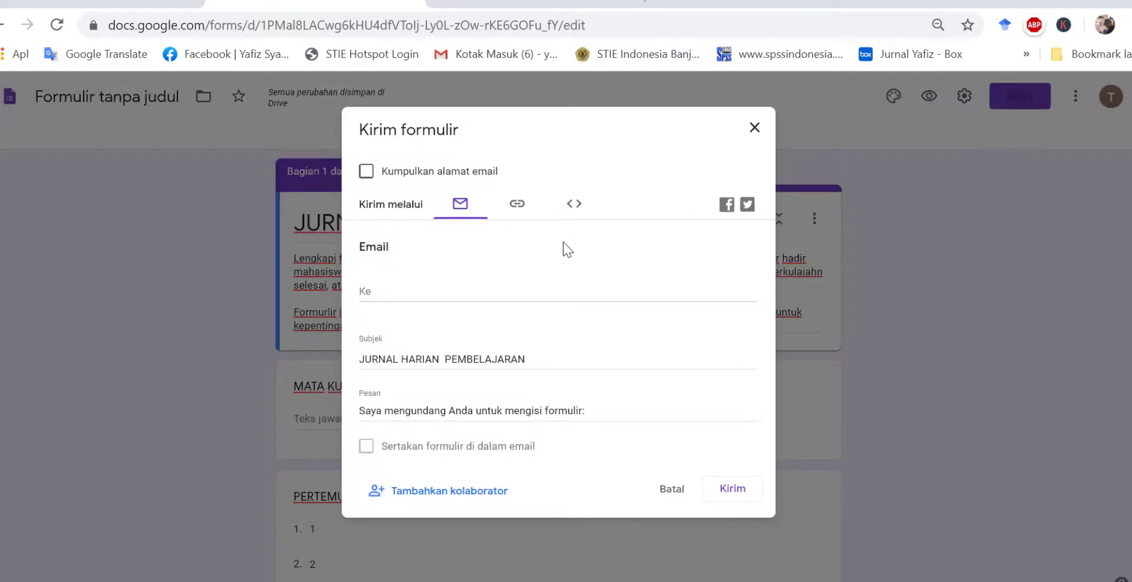
left_click(754, 128)
Make the MATA KULIAH question in the first section required.
scroll(593, 405, "down", 3)
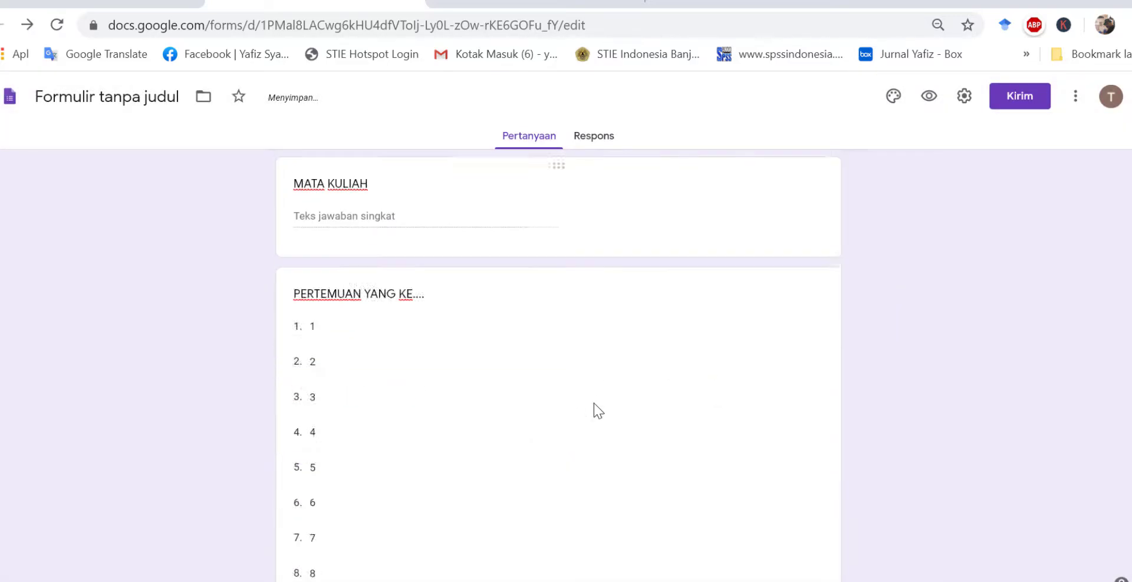
scroll(593, 394, "up", 4)
left_click(695, 428)
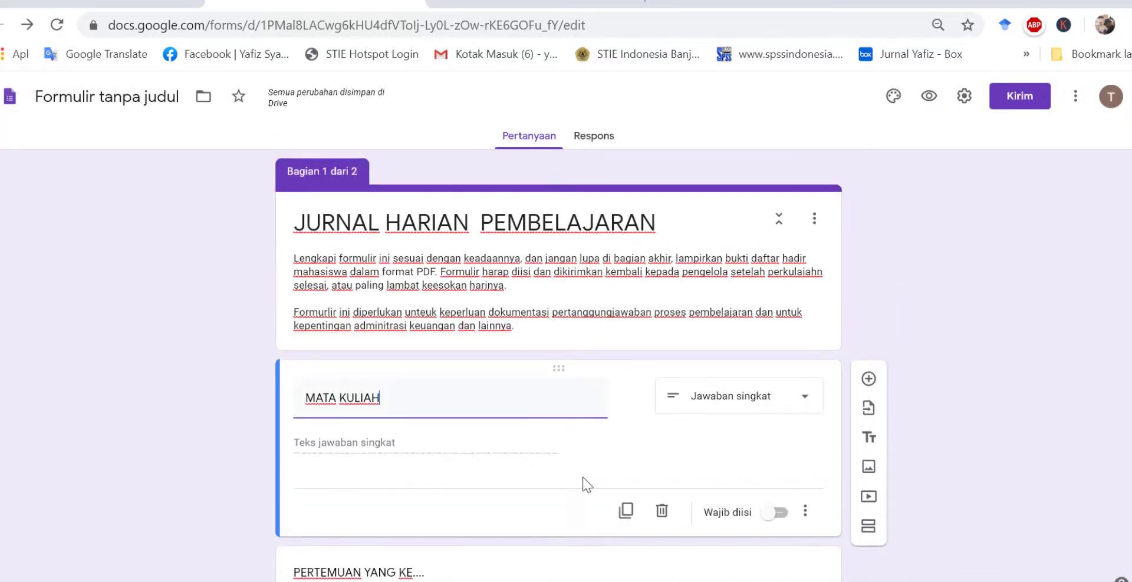
left_click(777, 514)
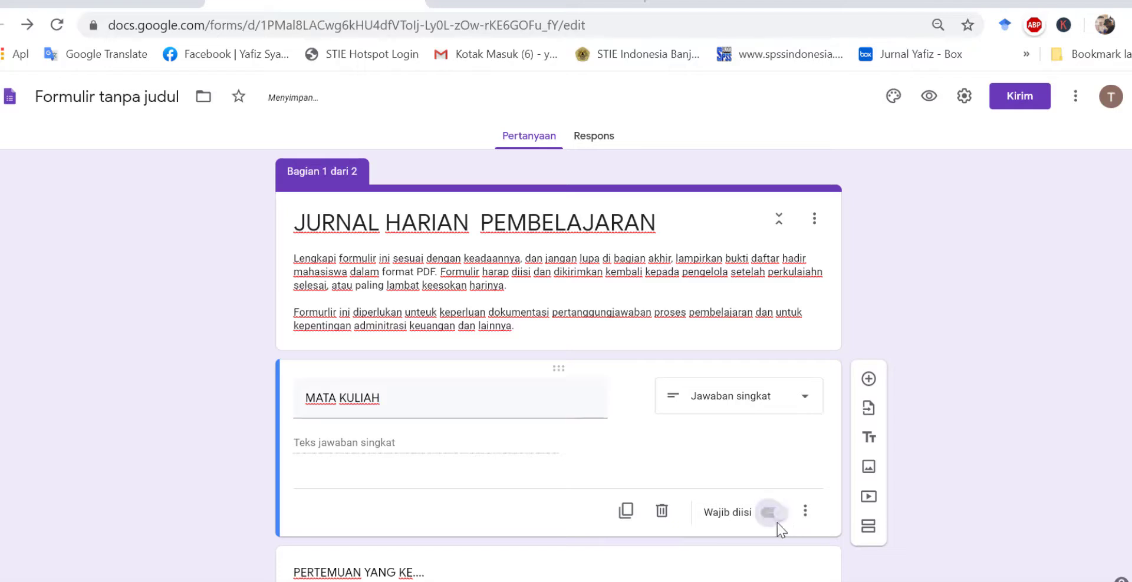
Make the SEMESTER/KELAS question and the PERTEMUAN YANG KE.... drop-down question required.
scroll(571, 486, "down", 7)
scroll(663, 489, "down", 7)
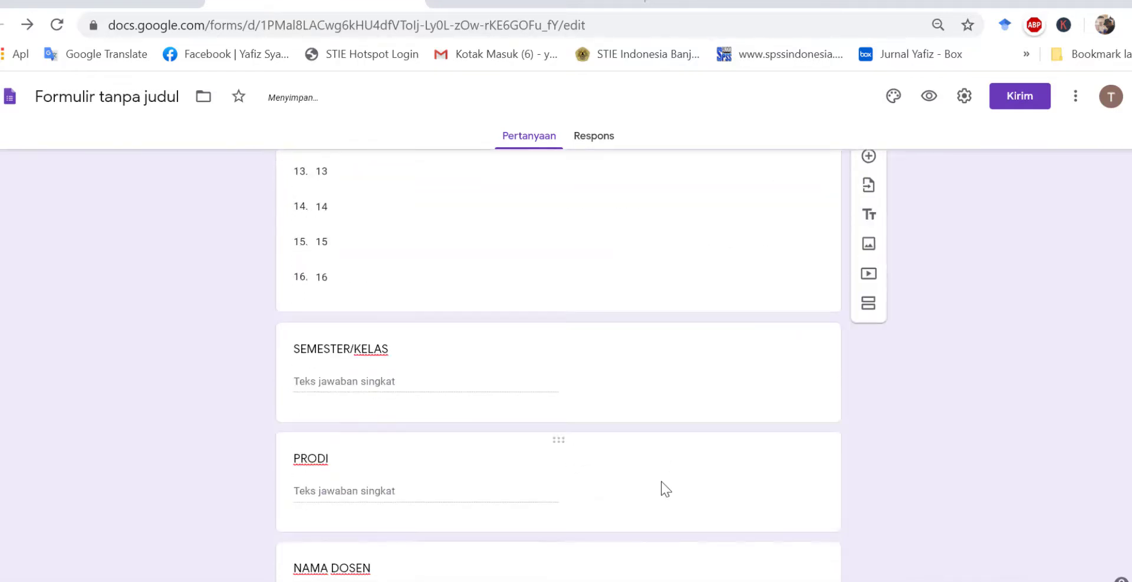
left_click(765, 395)
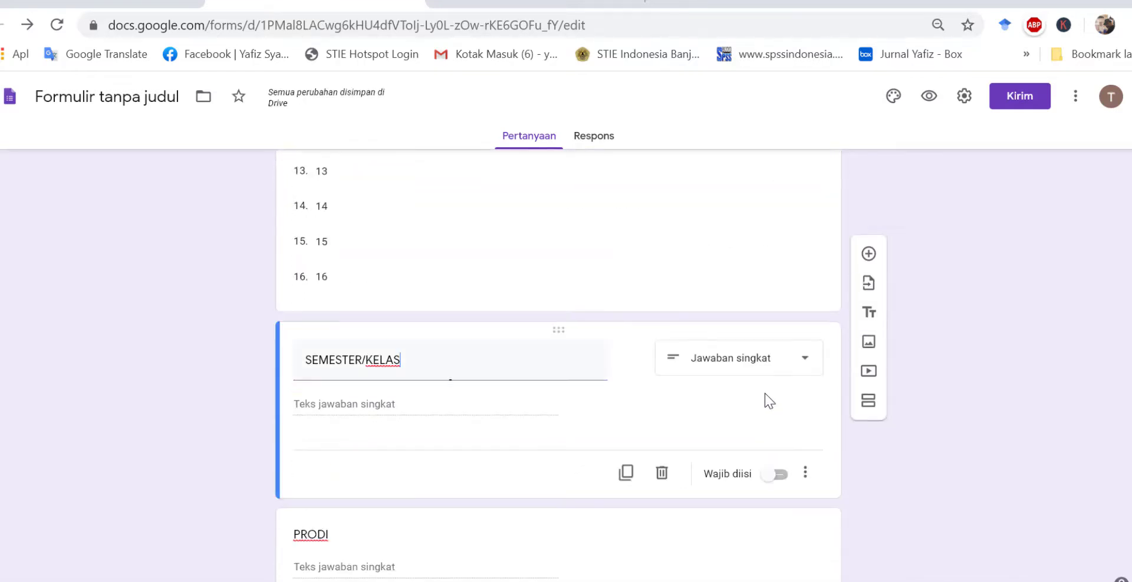
left_click(778, 476)
left_click(697, 276)
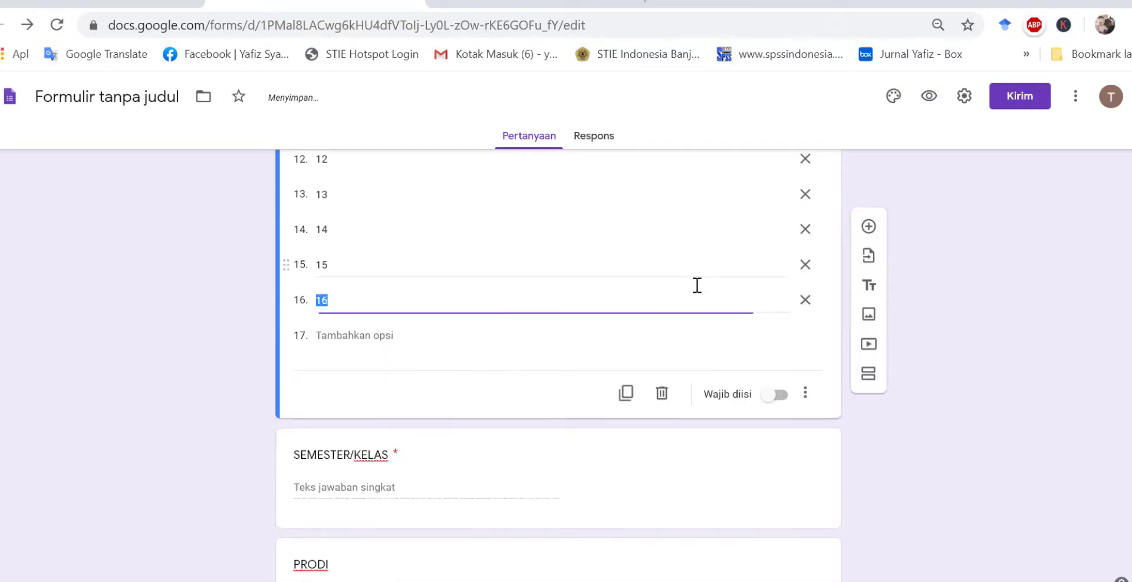
left_click(774, 395)
scroll(640, 309, "up", 10)
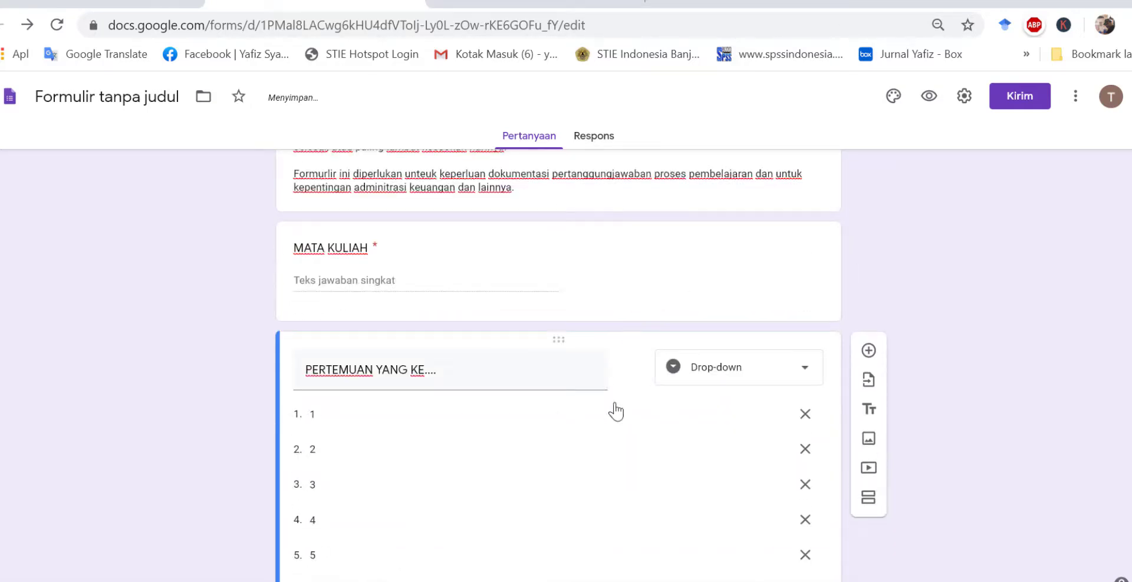
scroll(610, 440, "down", 10)
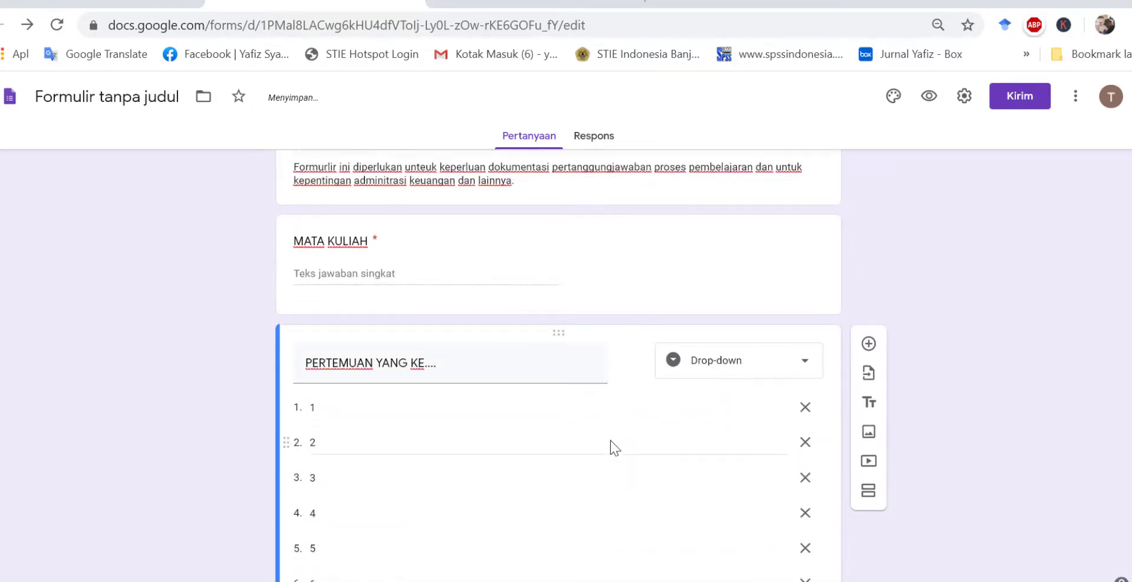
Make the PRODI and NAMA DOSEN questions required.
left_click(733, 293)
left_click(760, 362)
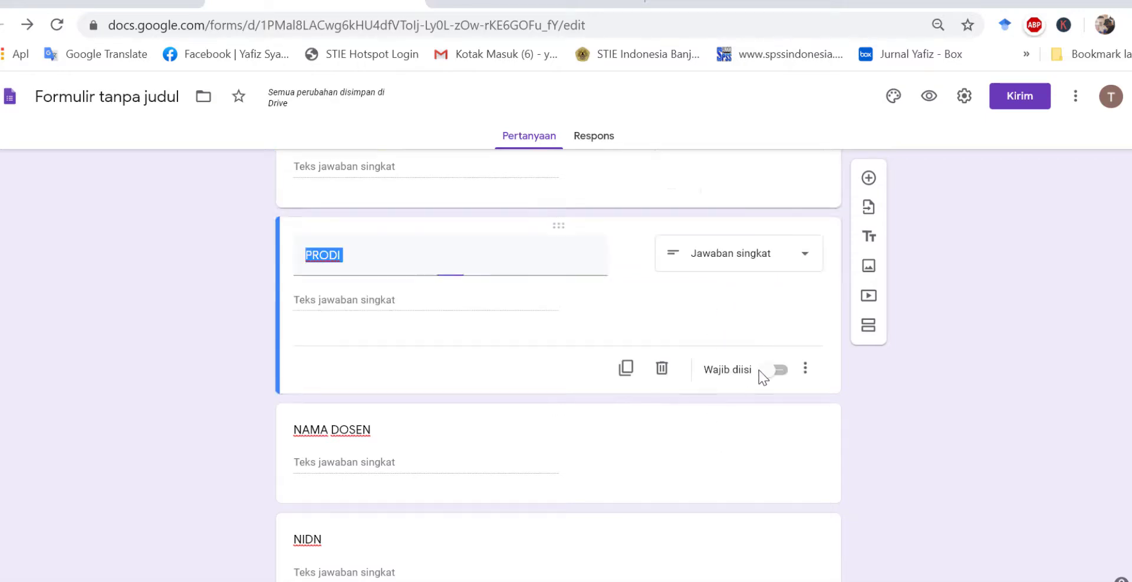
left_click(779, 374)
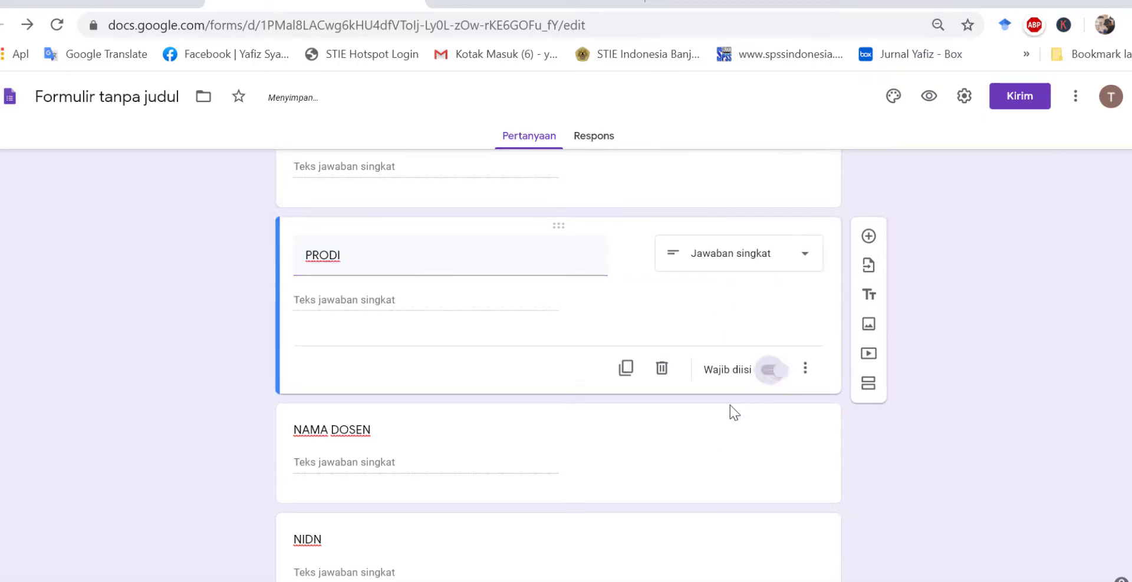
left_click(717, 455)
left_click(779, 481)
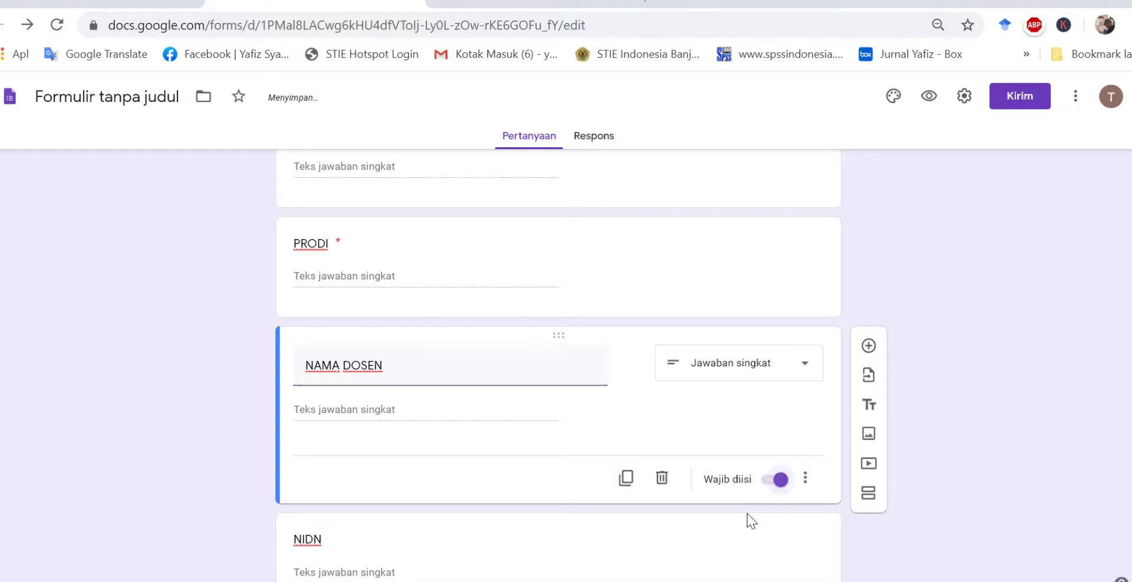
Make the NIDN question, which has number validation, required.
scroll(723, 522, "down", 3)
left_click(747, 383)
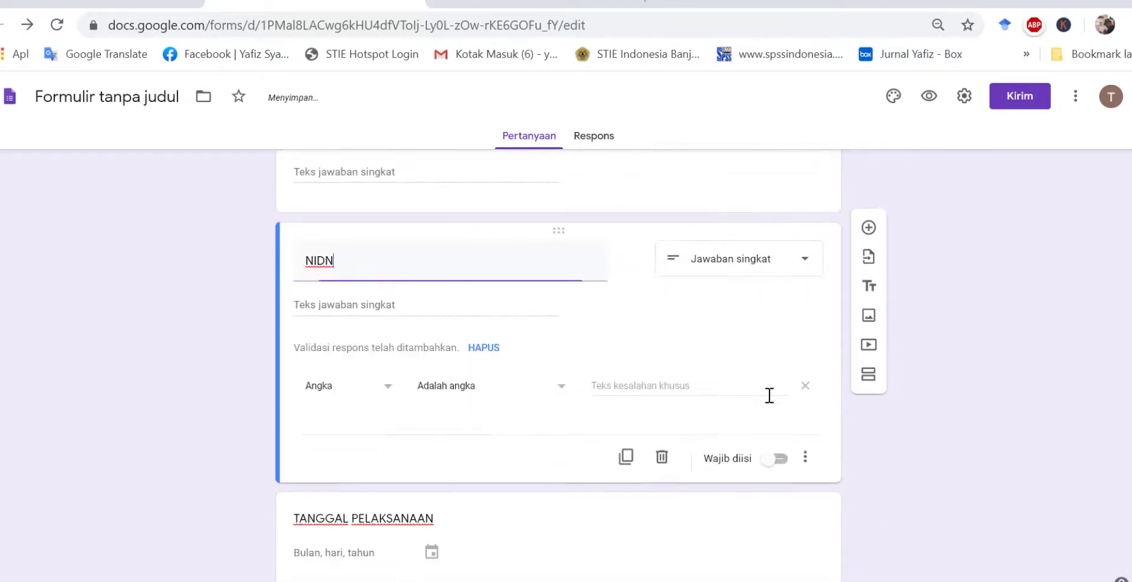
left_click(779, 459)
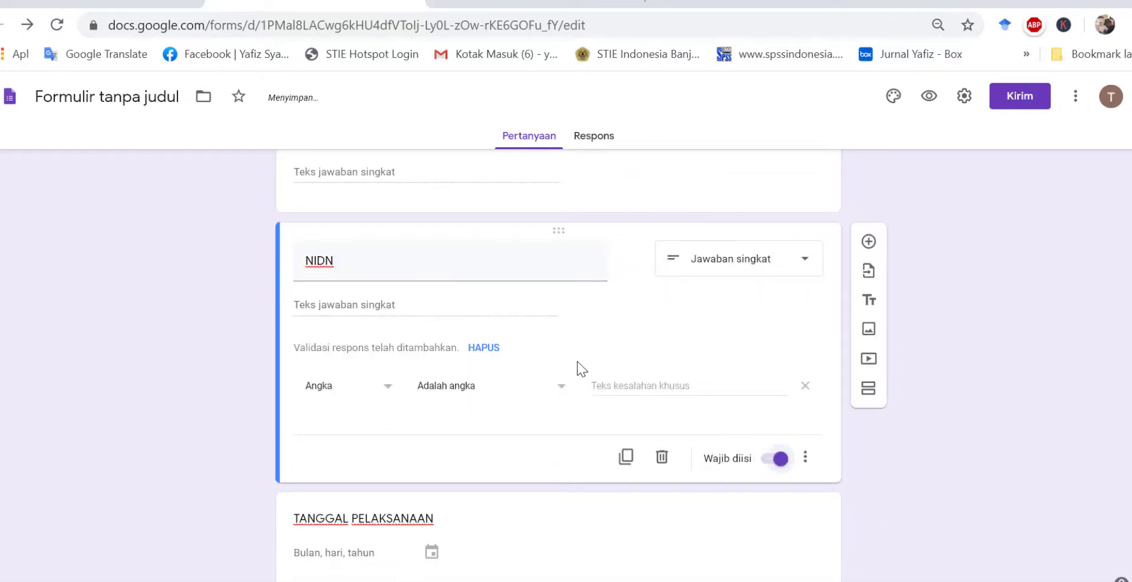
Make the WAKTU question at the end of the first section required.
scroll(568, 450, "down", 6)
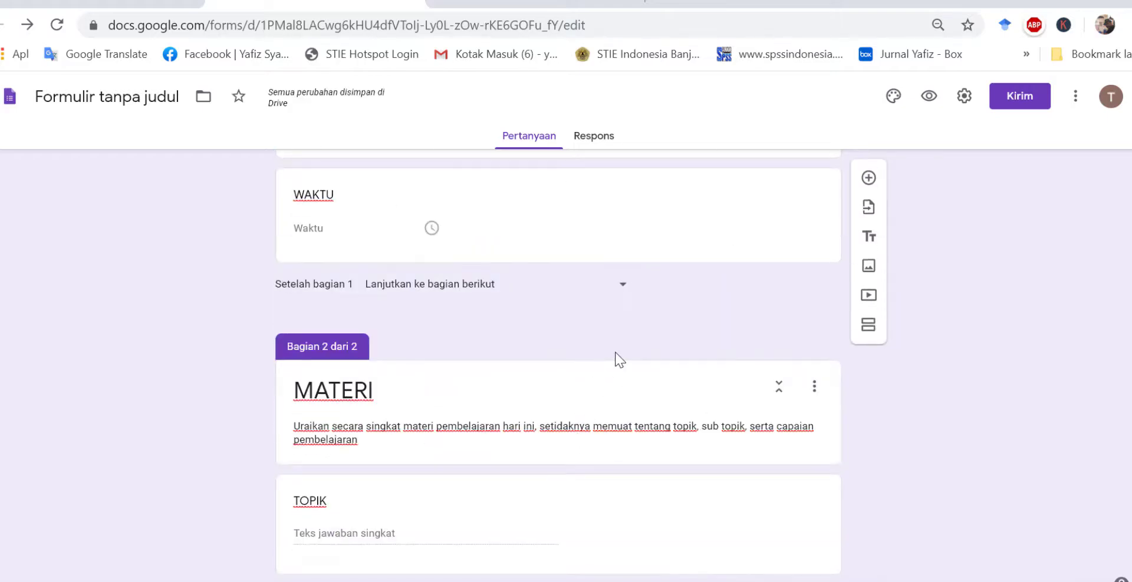
scroll(616, 361, "up", 3)
left_click(748, 345)
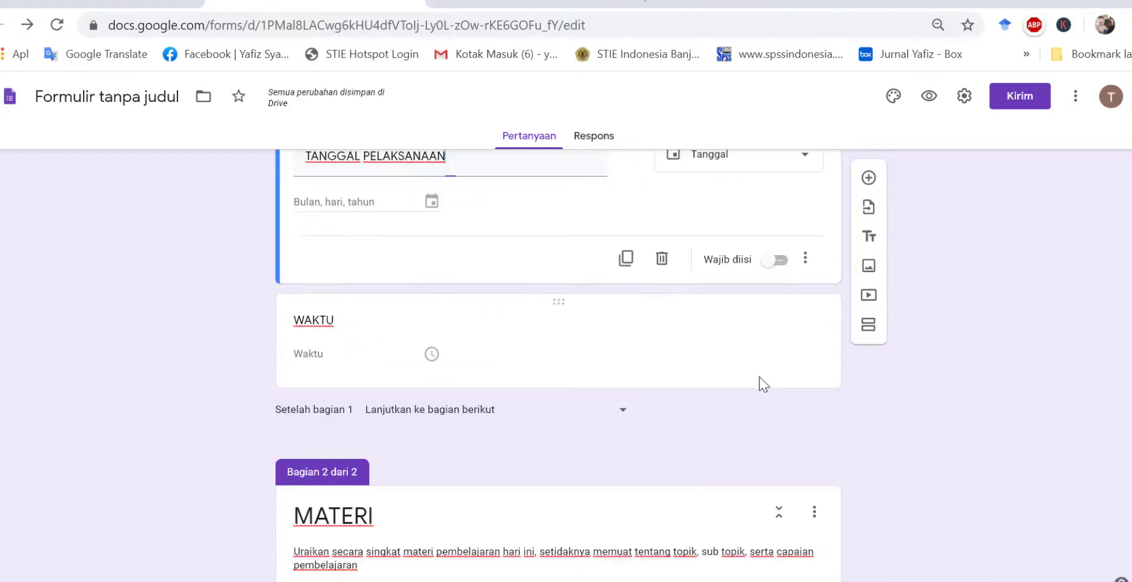
left_click(769, 341)
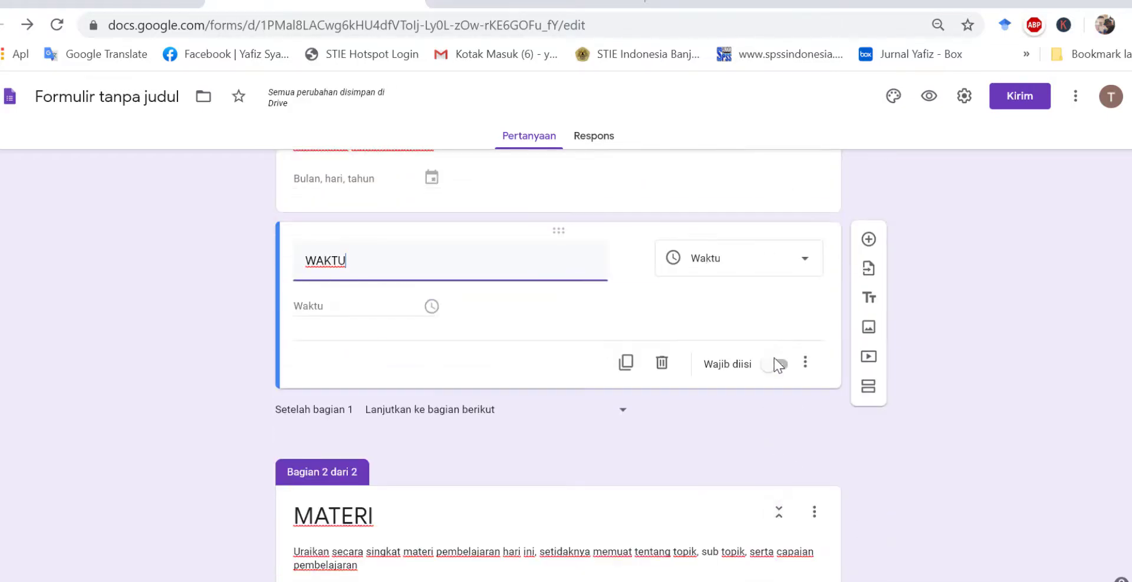
left_click(780, 365)
Make the TOPIK and SUB TOPIK questions in the MATERI section required.
scroll(715, 419, "down", 7)
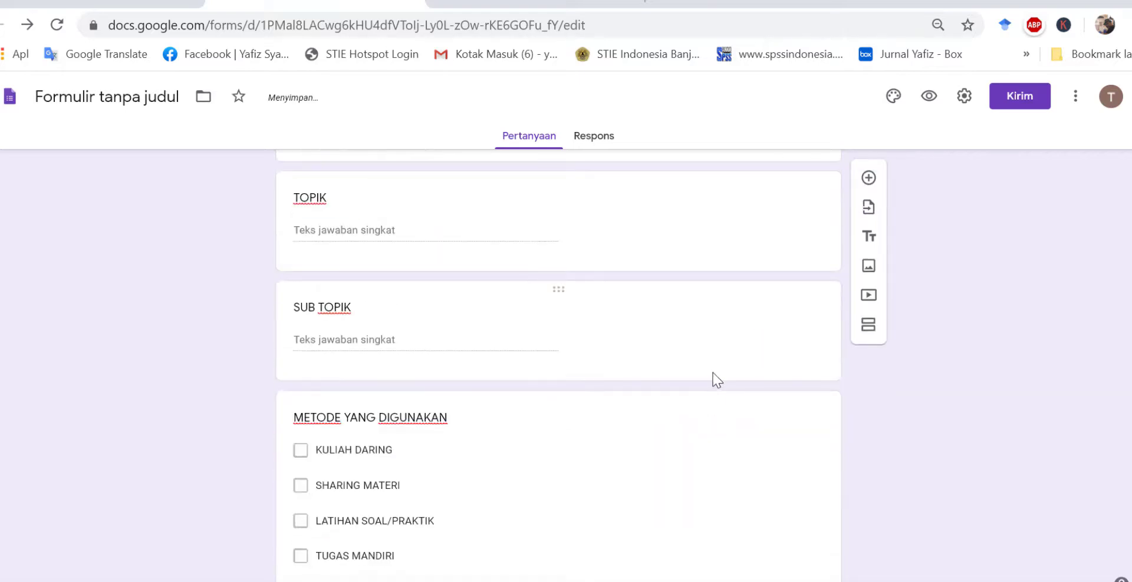
scroll(714, 382, "up", 4)
left_click(767, 442)
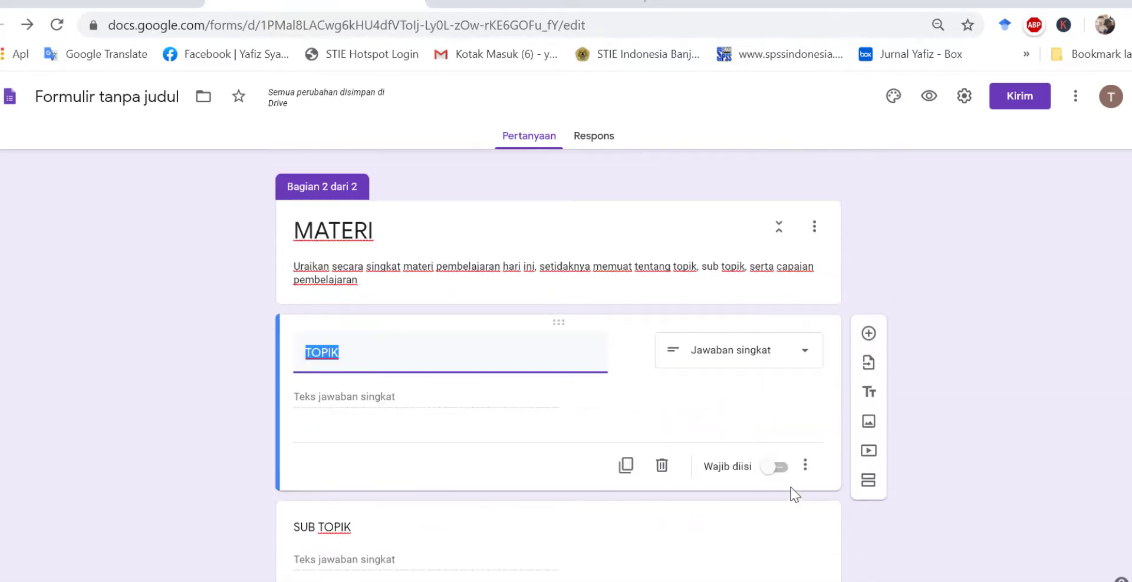
left_click(785, 474)
scroll(716, 425, "down", 4)
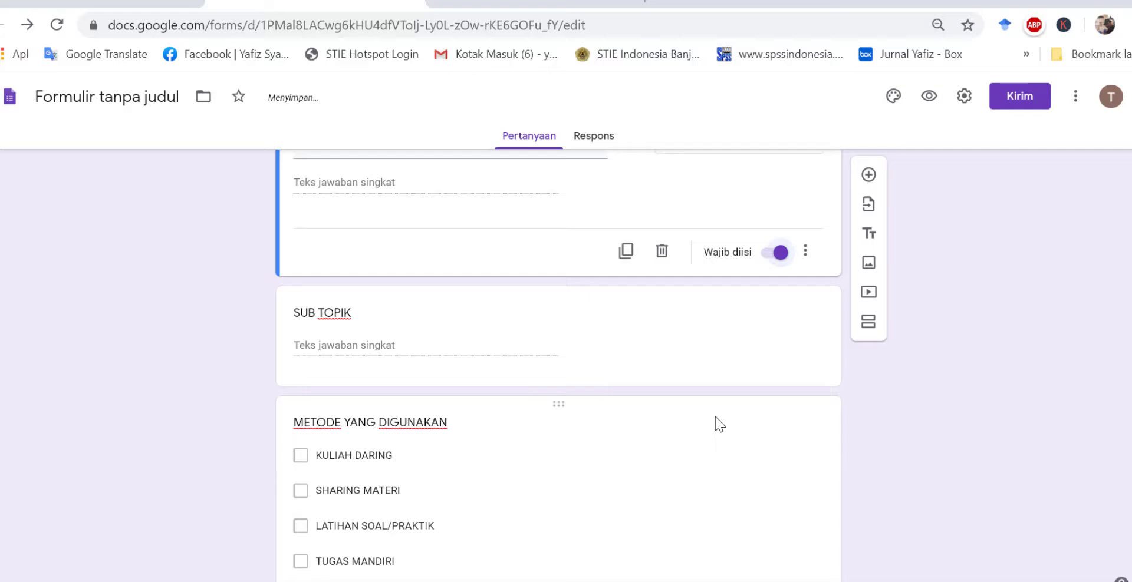
left_click(751, 382)
left_click(776, 362)
Make the METODE YANG DIGUNAKAN checkbox question in the MATERI section required.
scroll(724, 447, "up", 4)
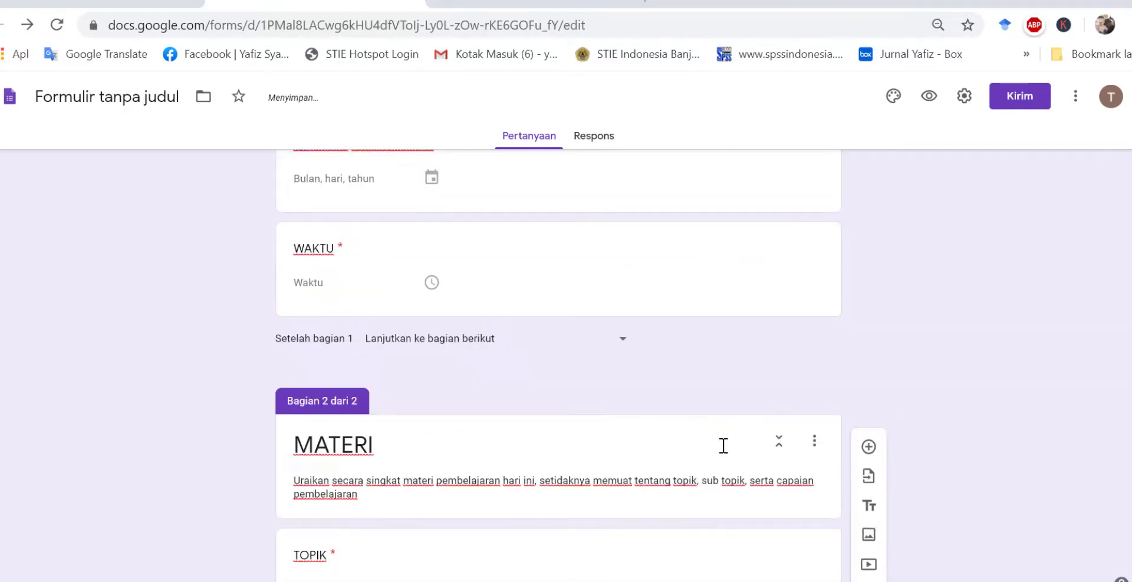
scroll(707, 451, "down", 4)
scroll(576, 434, "up", 4)
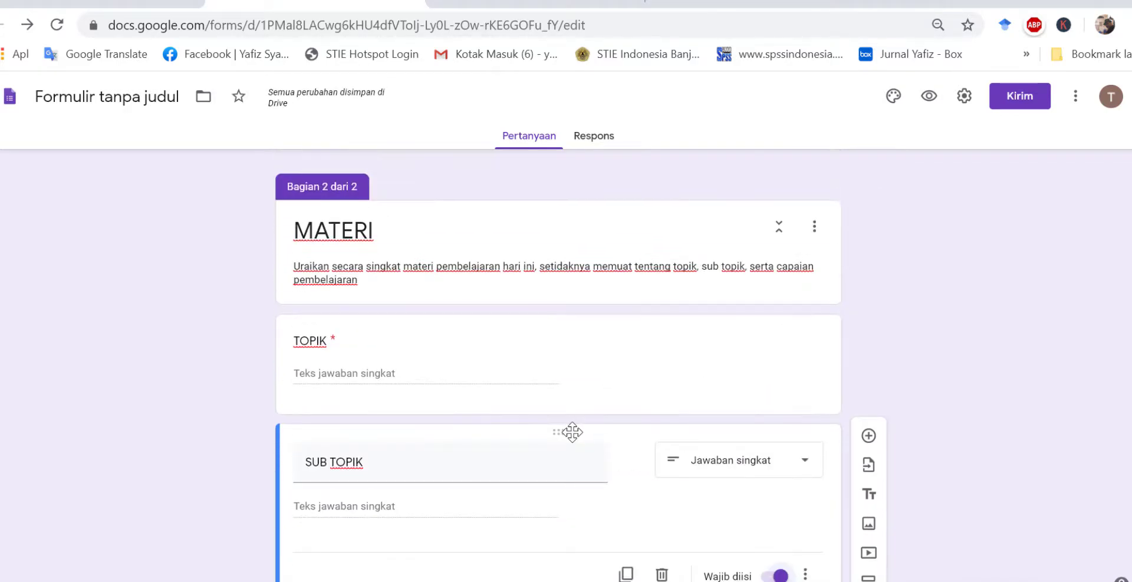
scroll(571, 436, "down", 7)
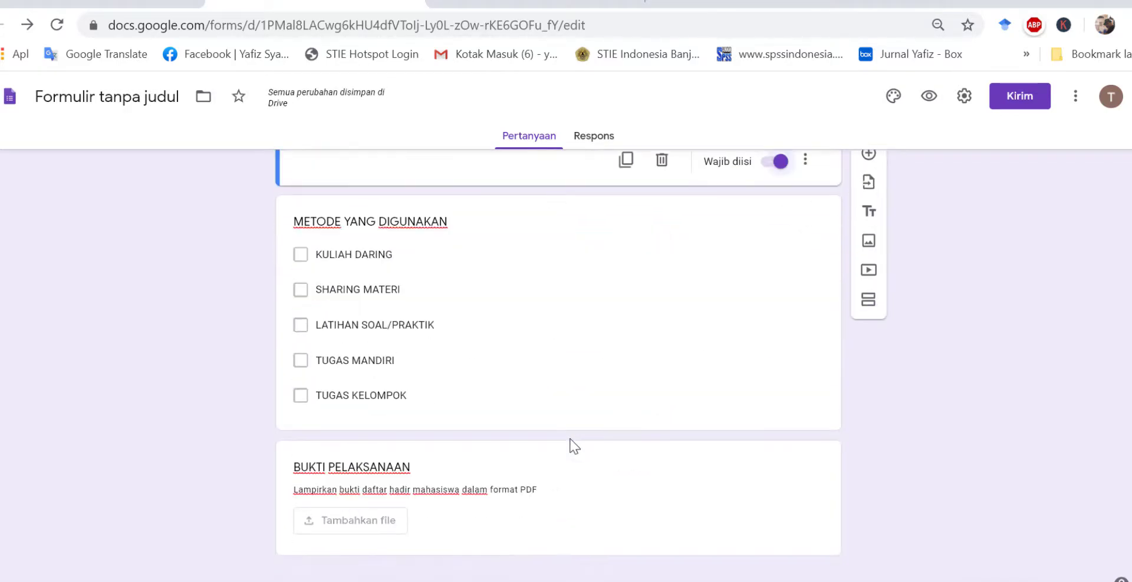
left_click(777, 415)
left_click(775, 448)
Make the BUKTI PELAKSANAAN file upload question at the end of the form required.
scroll(765, 522, "down", 1)
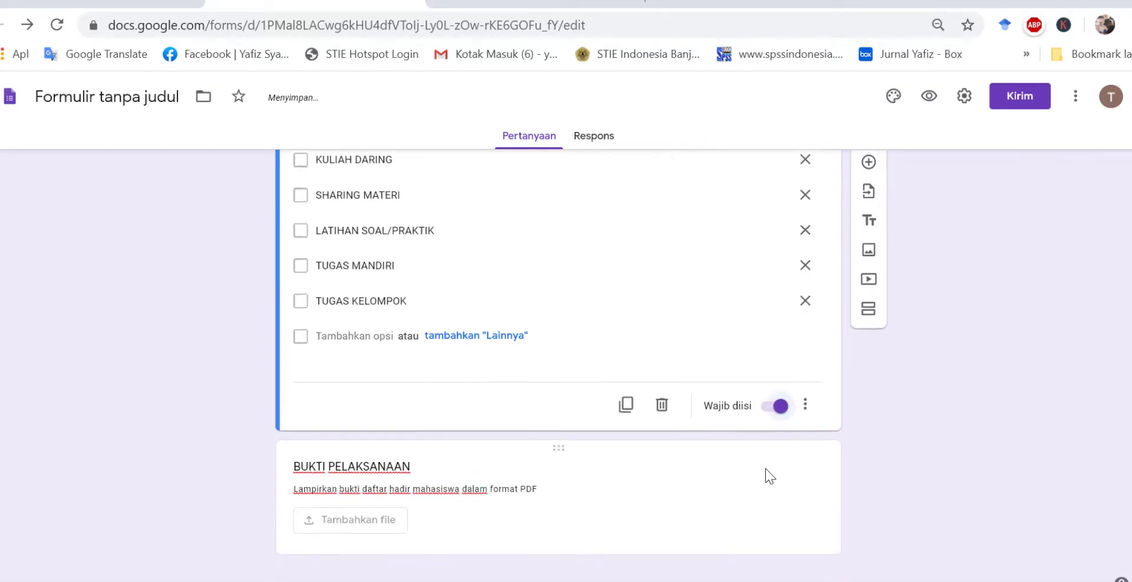
left_click(774, 501)
scroll(747, 531, "down", 2)
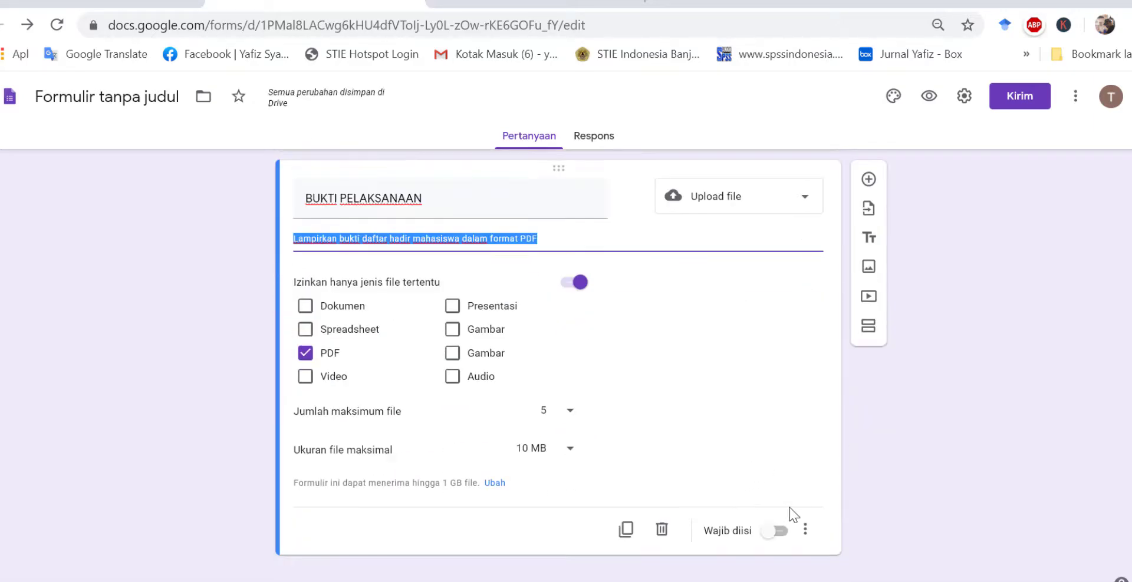
left_click(786, 535)
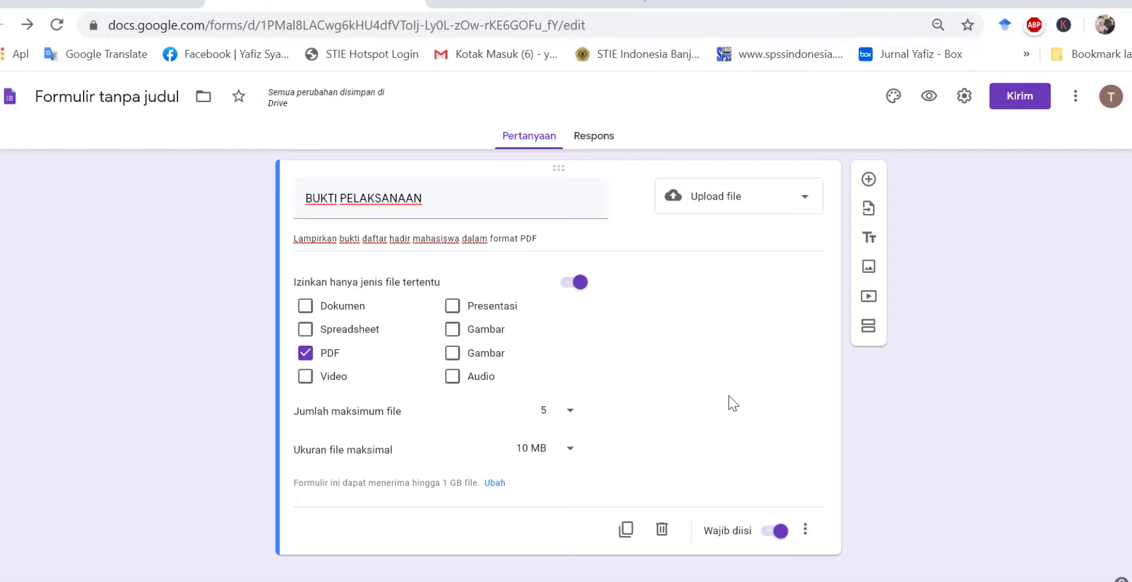
Generate the form's shareable link with the shortened URL option and copy it.
scroll(702, 409, "up", 20)
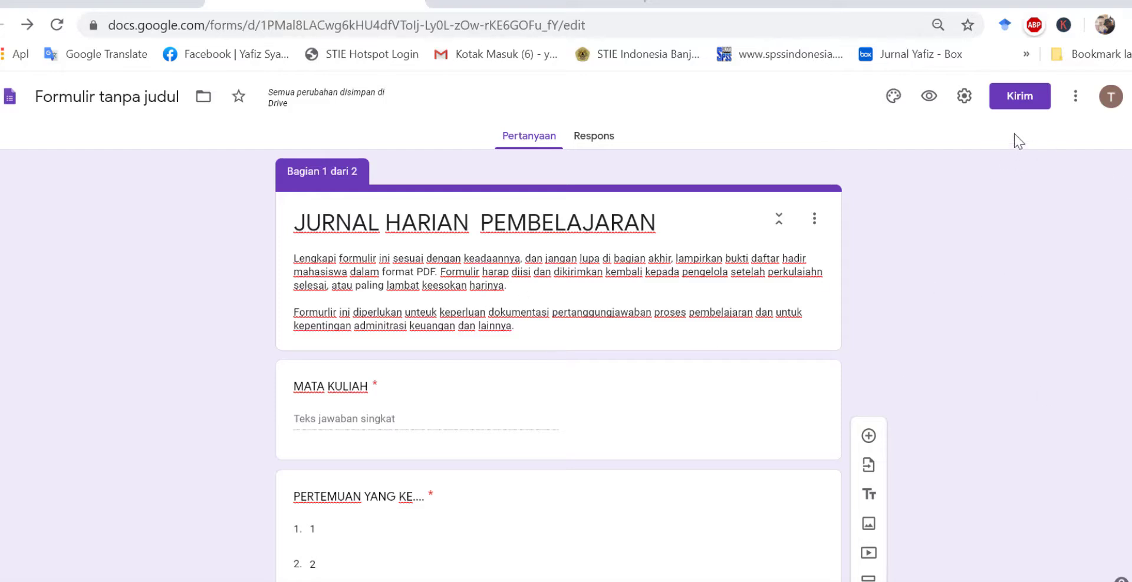
left_click(1014, 99)
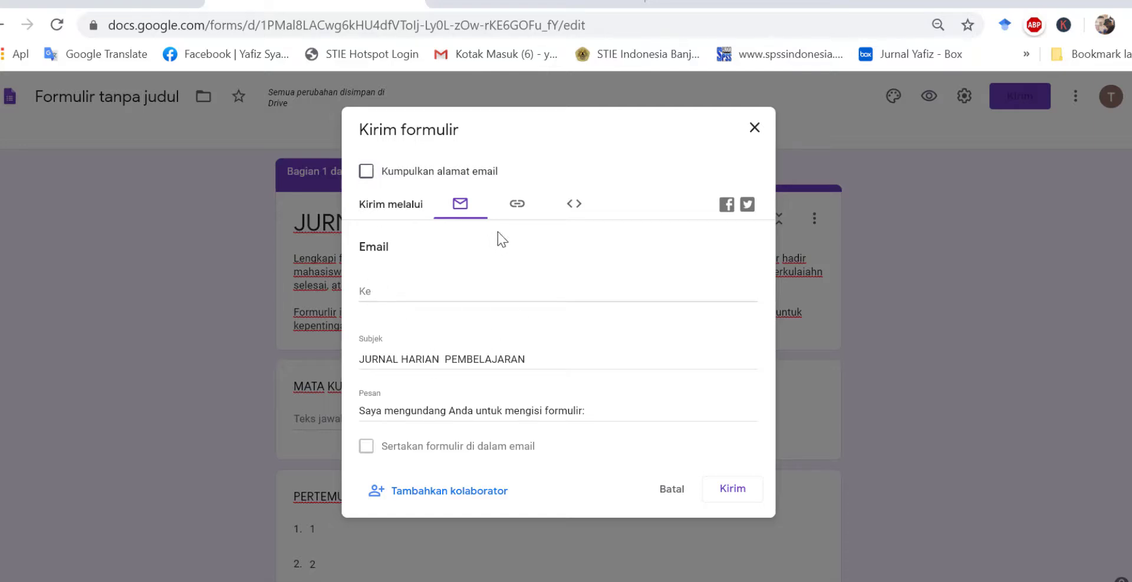
left_click(517, 205)
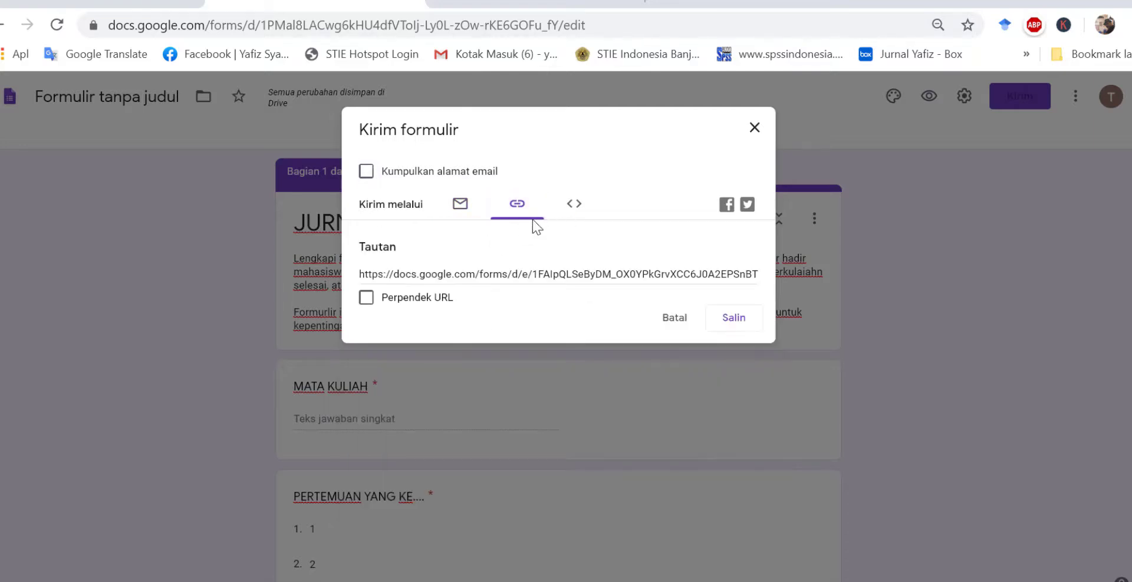
left_click(367, 299)
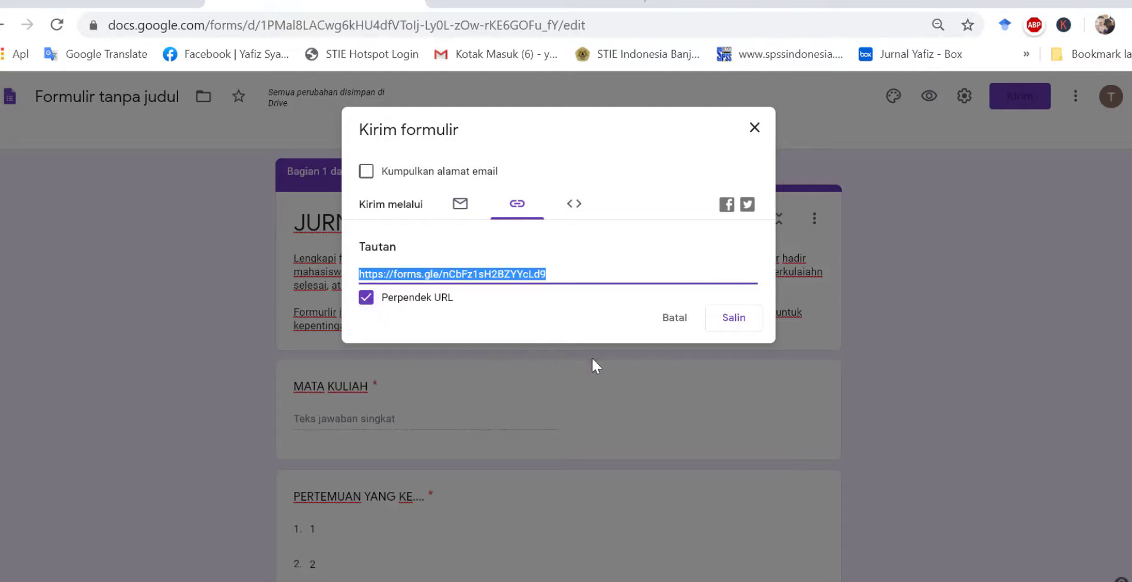
left_click(745, 329)
In a new tab, switch to the form owner's Google account and open the Jurnal Kuliah Daring class in Google Classroom.
key("ctrl+t")
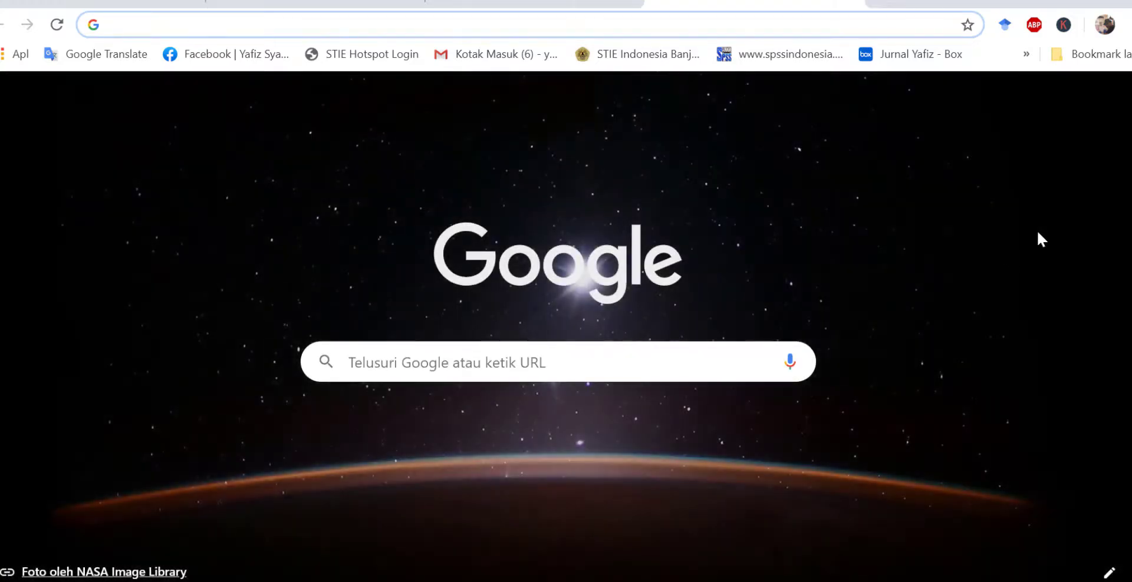
left_click(1101, 109)
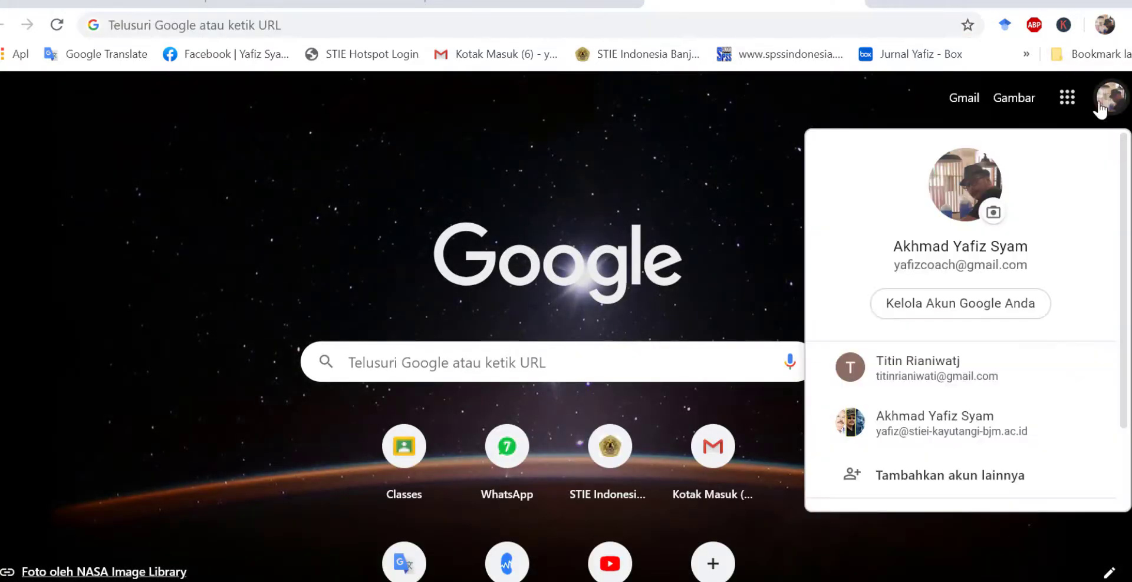
left_click(855, 372)
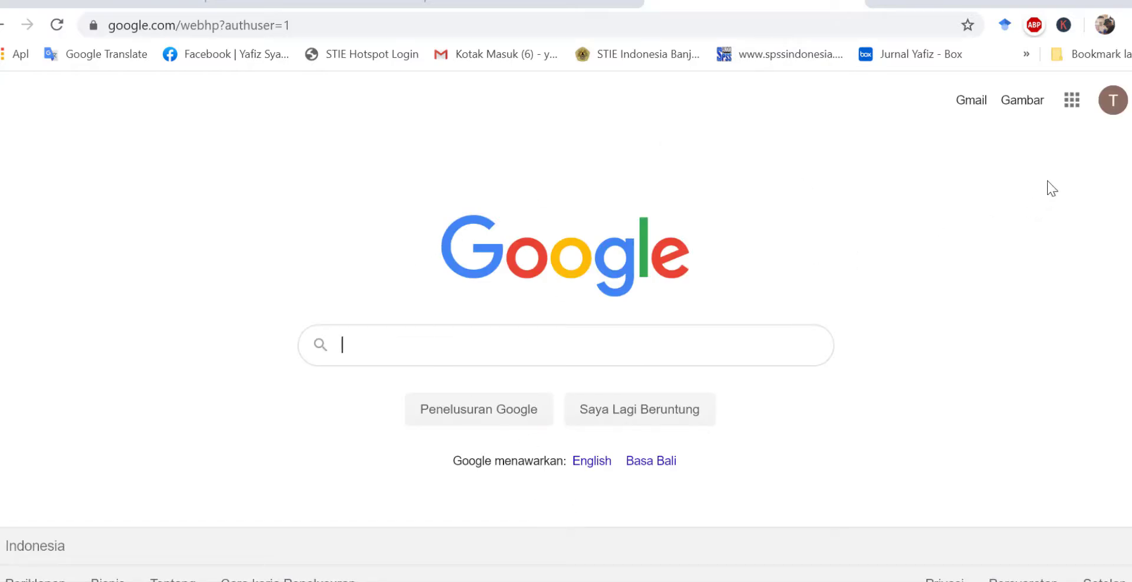
left_click(1071, 102)
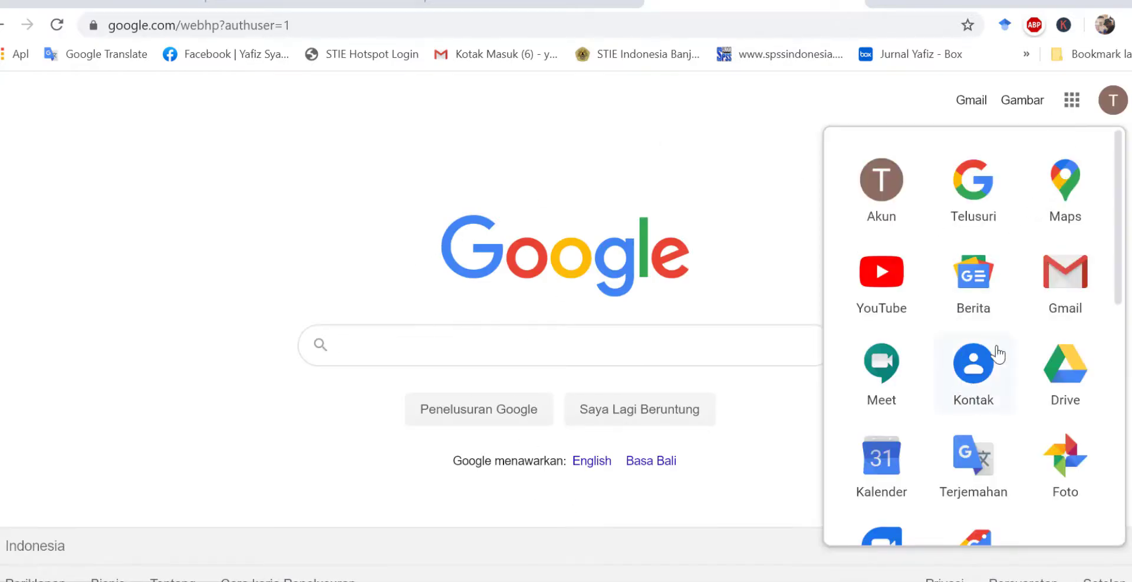
scroll(1020, 369, "down", 5)
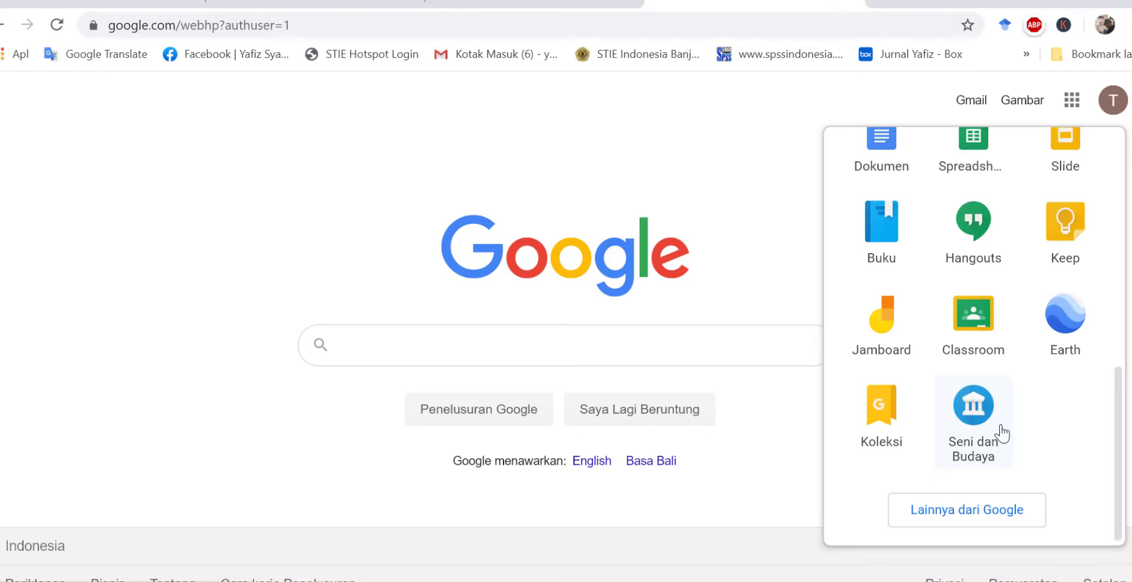
left_click(981, 317)
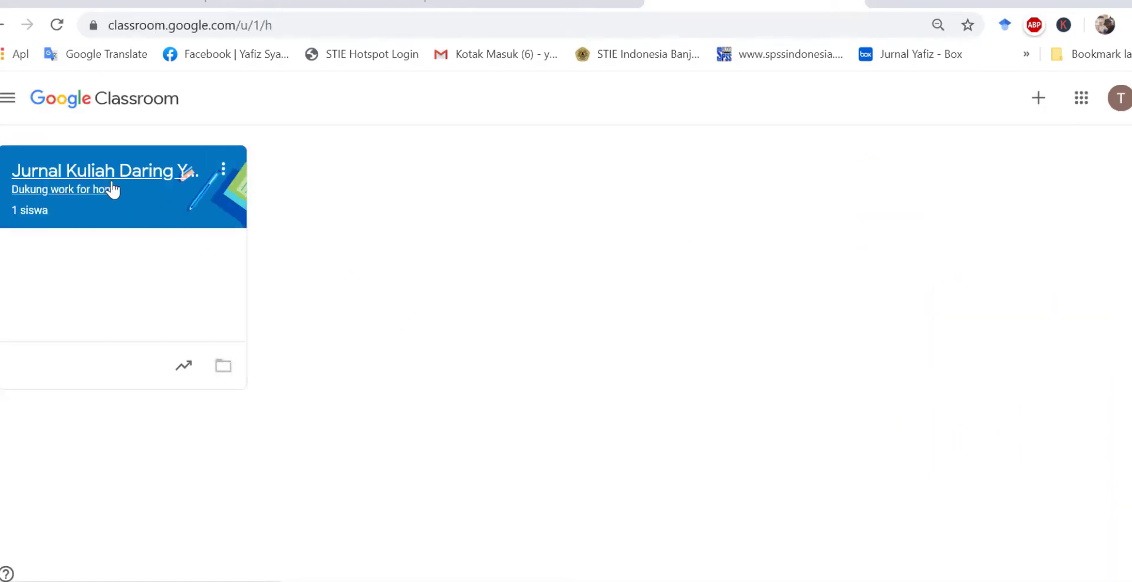
left_click(126, 179)
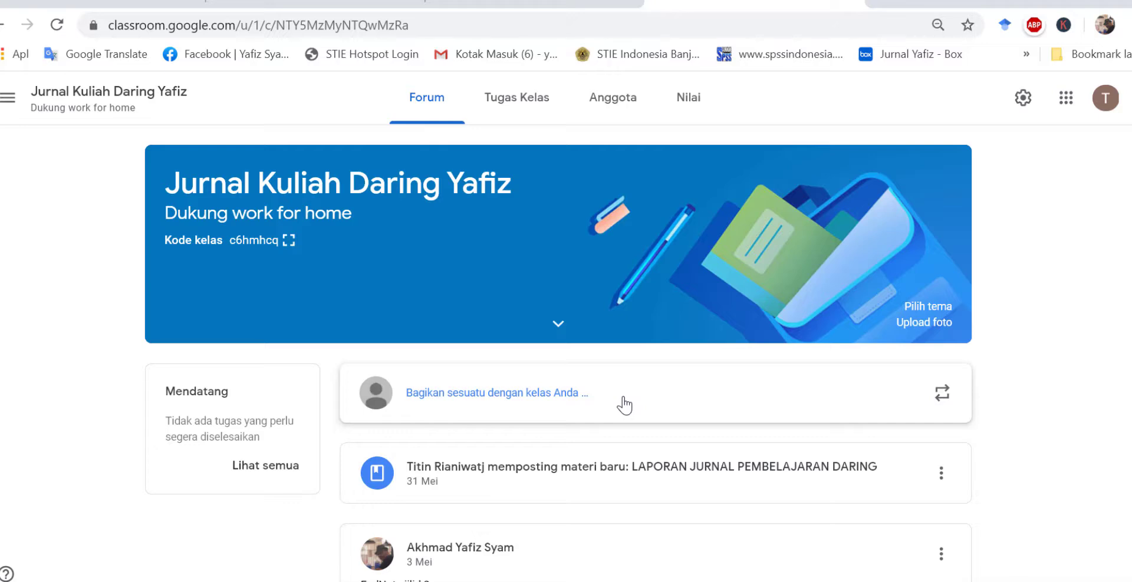
Start a class announcement for all students with the text LAPORAN JURNAL KULIAH DARING.
left_click(472, 383)
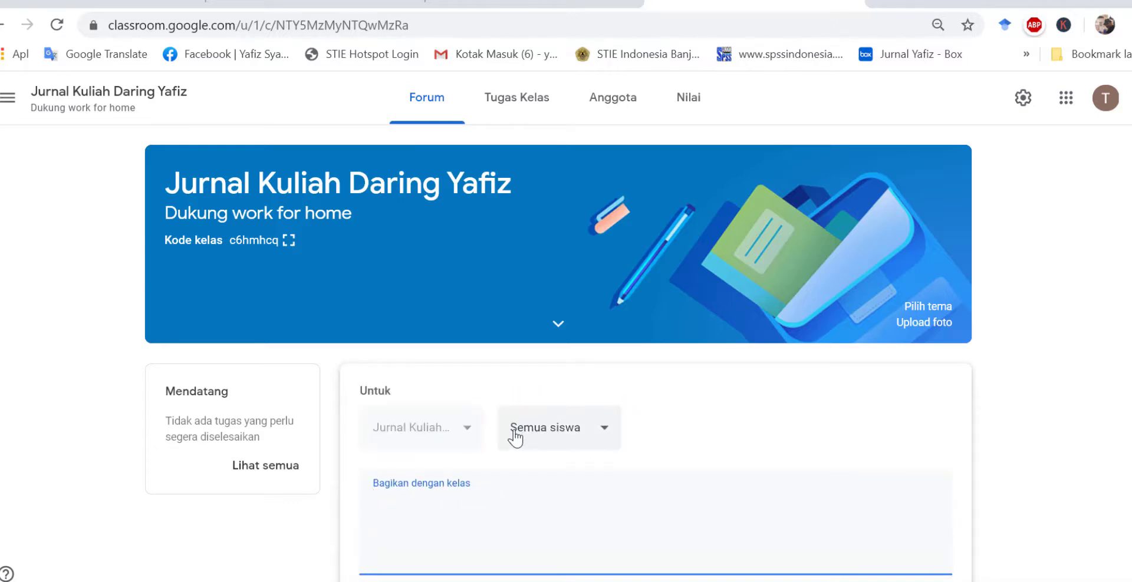
key("Caps_Lock")
type("LAPO")
type("LAPO")
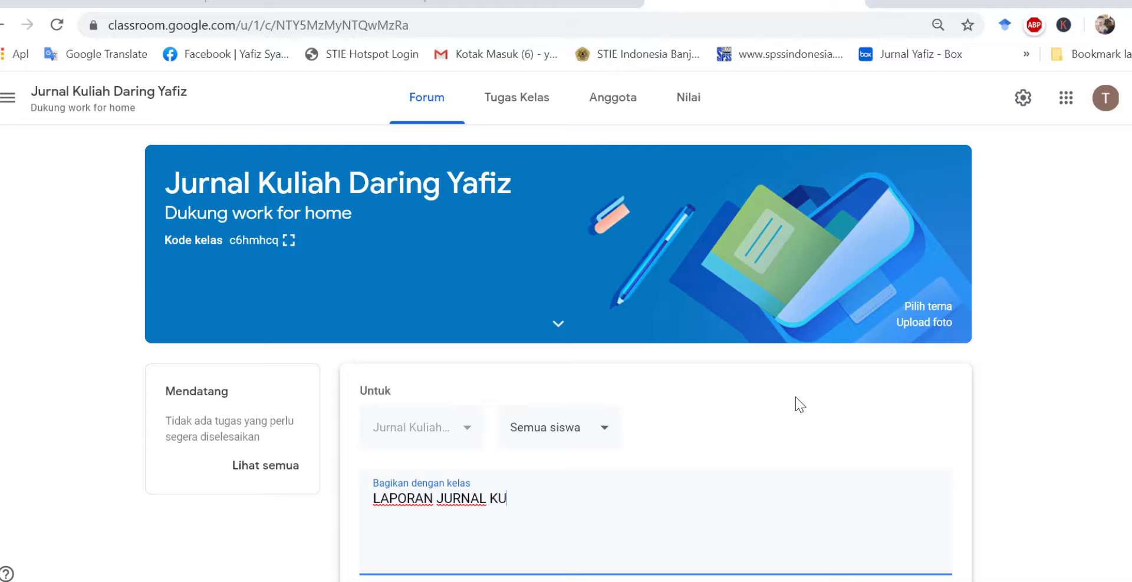
type("H DARING")
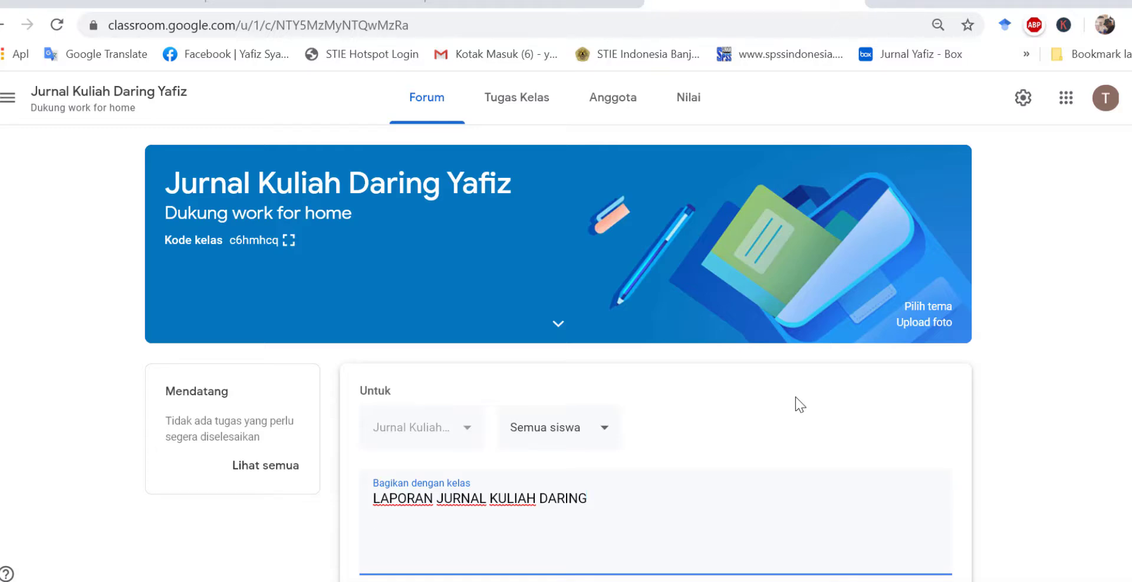
scroll(630, 498, "down", 7)
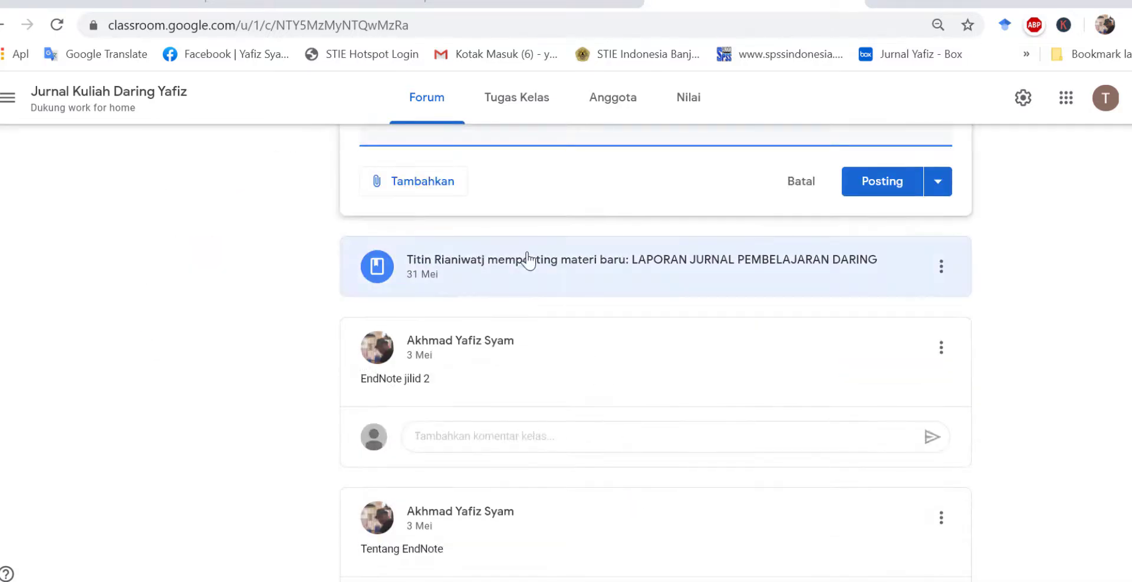
scroll(525, 237, "up", 7)
scroll(472, 460, "down", 4)
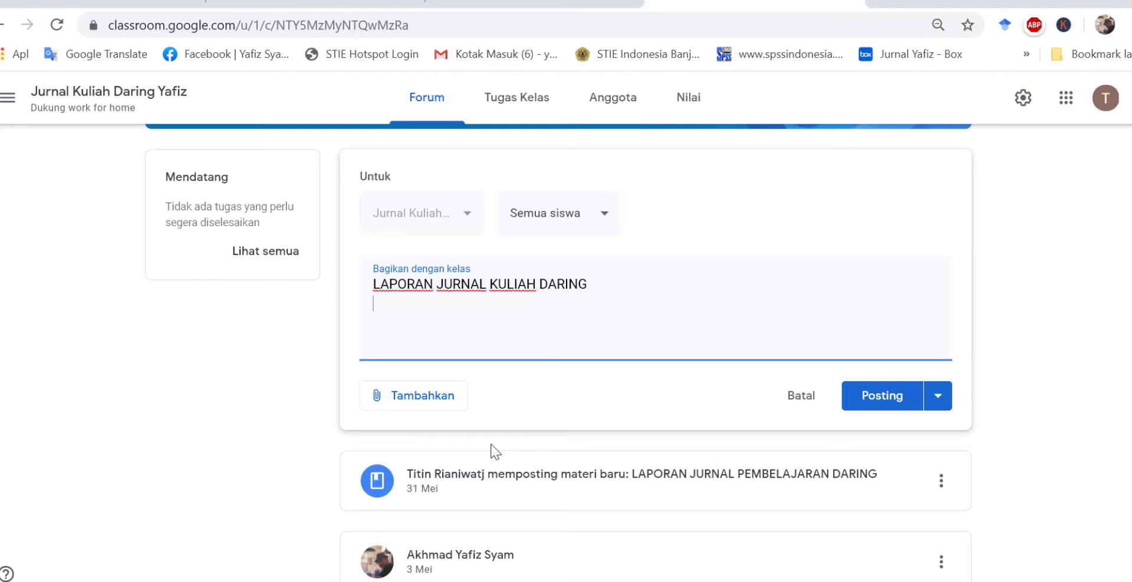
Attach the copied form link to the announcement and post it to the class.
left_click(416, 406)
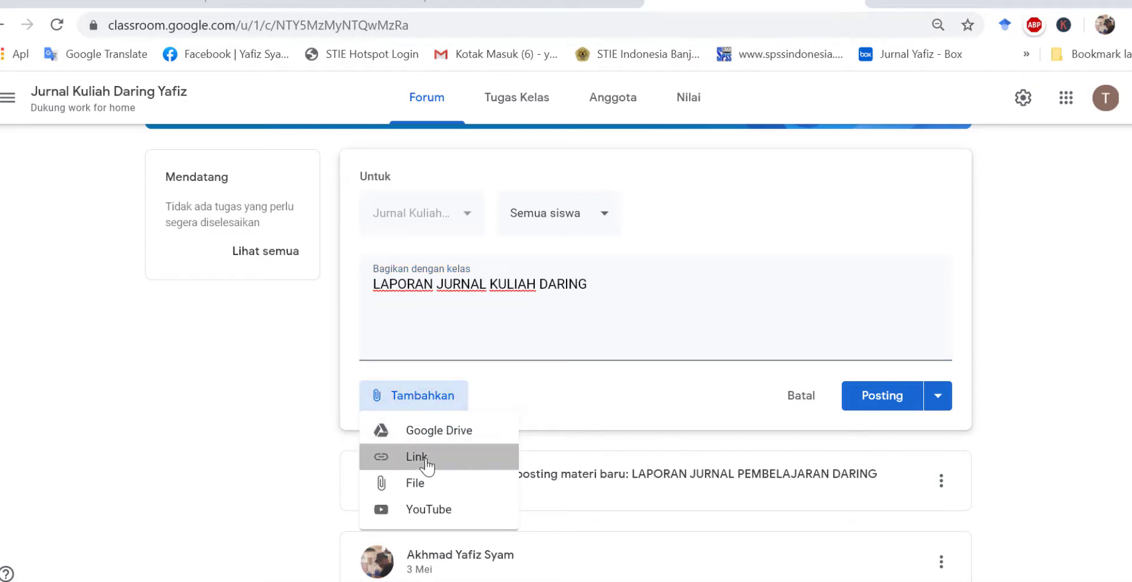
left_click(426, 463)
right_click(515, 341)
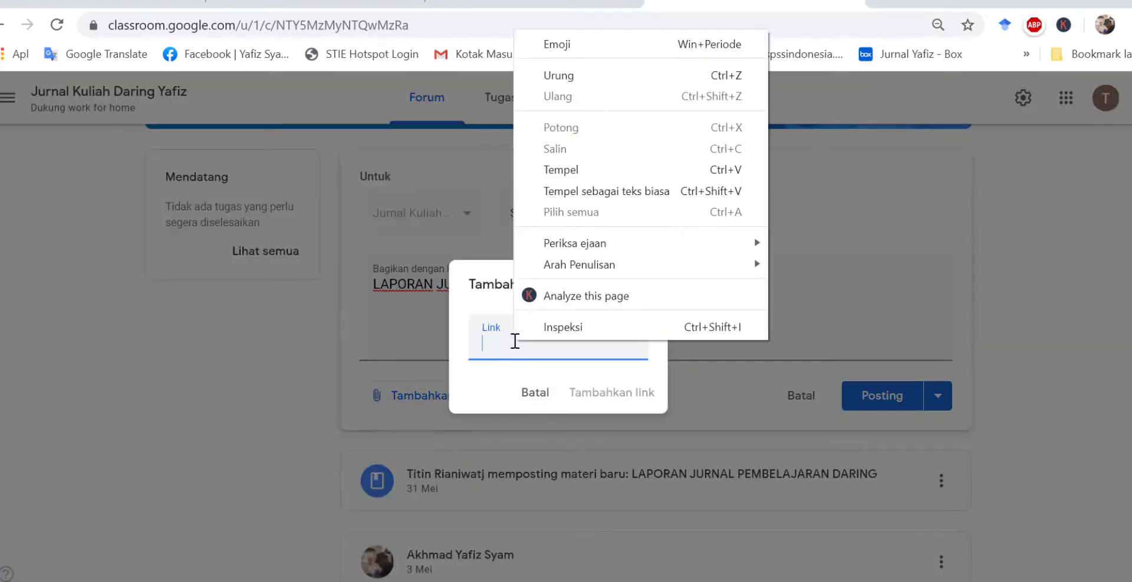
left_click(582, 168)
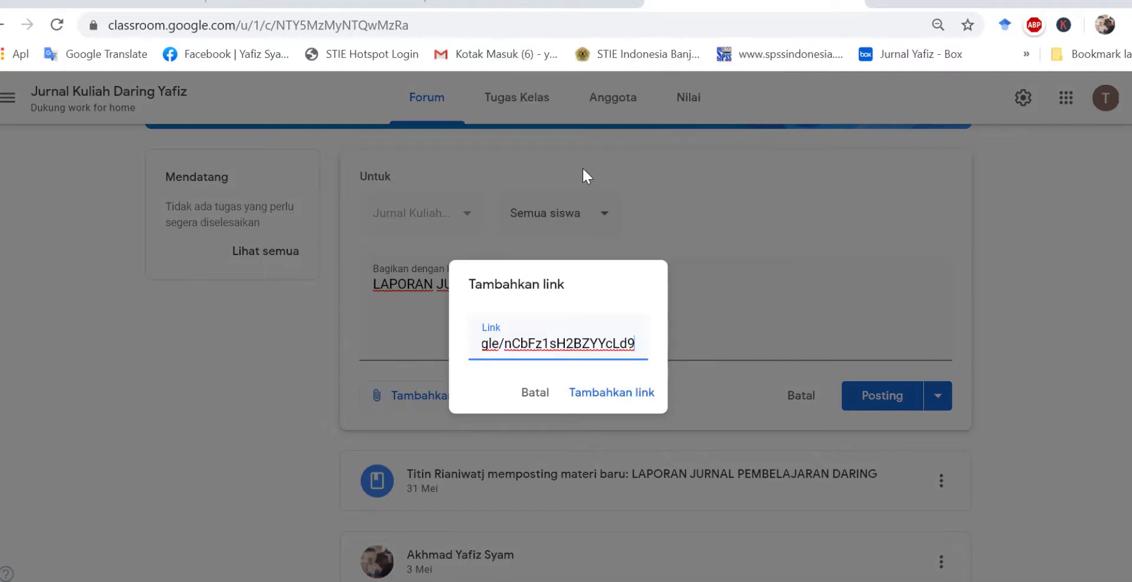
left_click(620, 390)
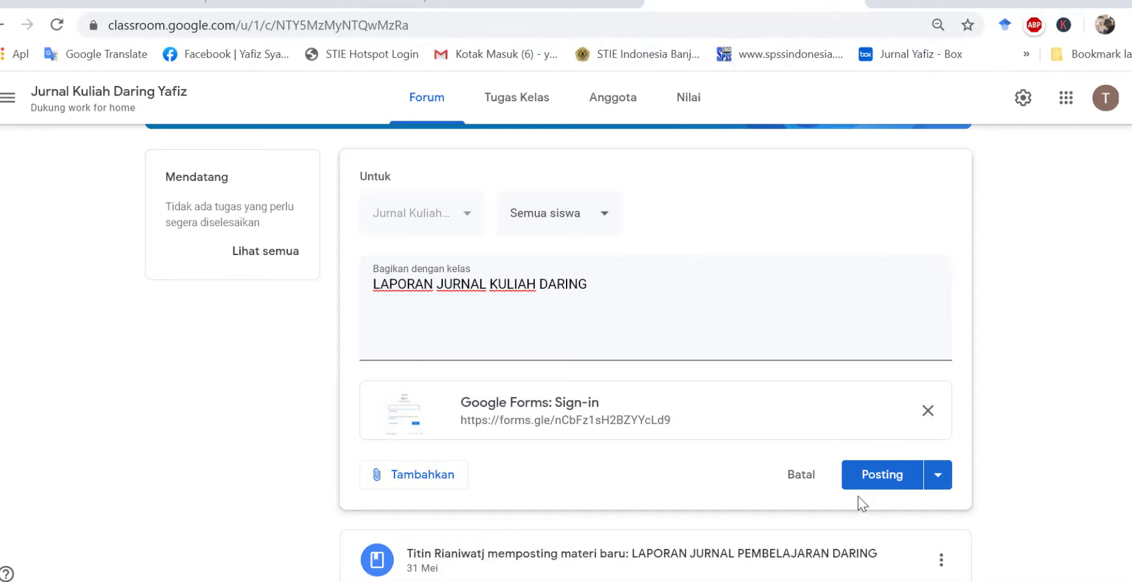
left_click(877, 487)
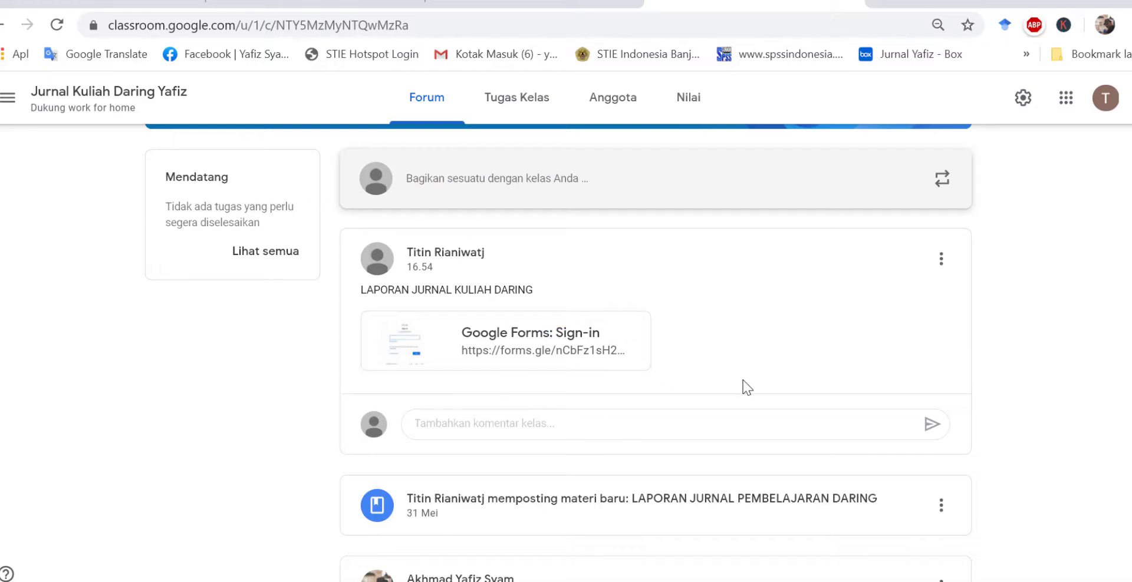
In a new tab, open Google Classroom under the class member's account and enter the Jurnal Kuliah Daring class.
scroll(747, 387, "up", 4)
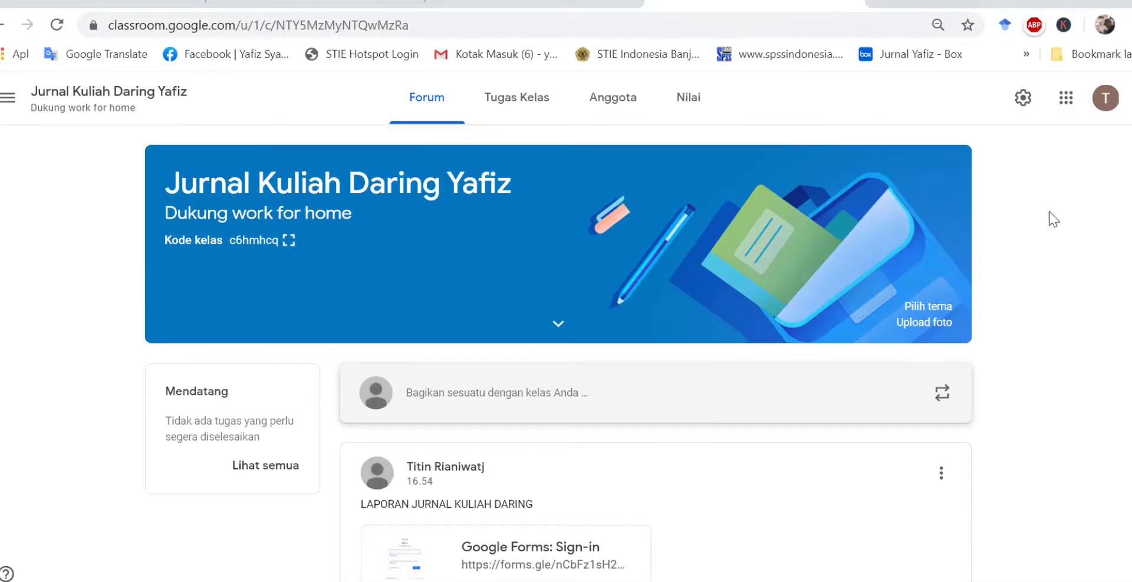
left_click(1105, 25)
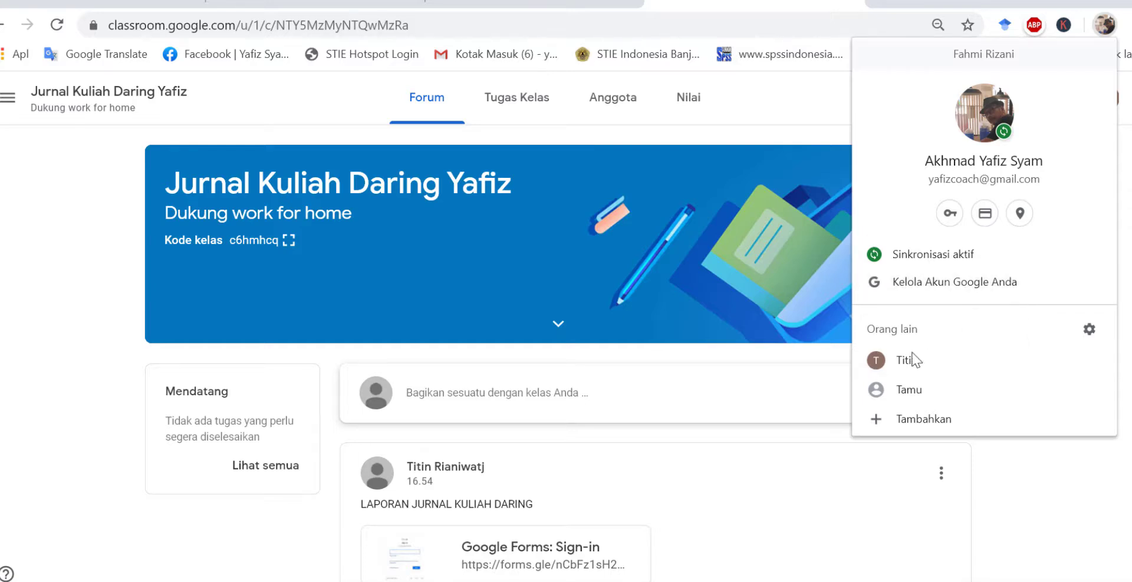
key("ctrl+t")
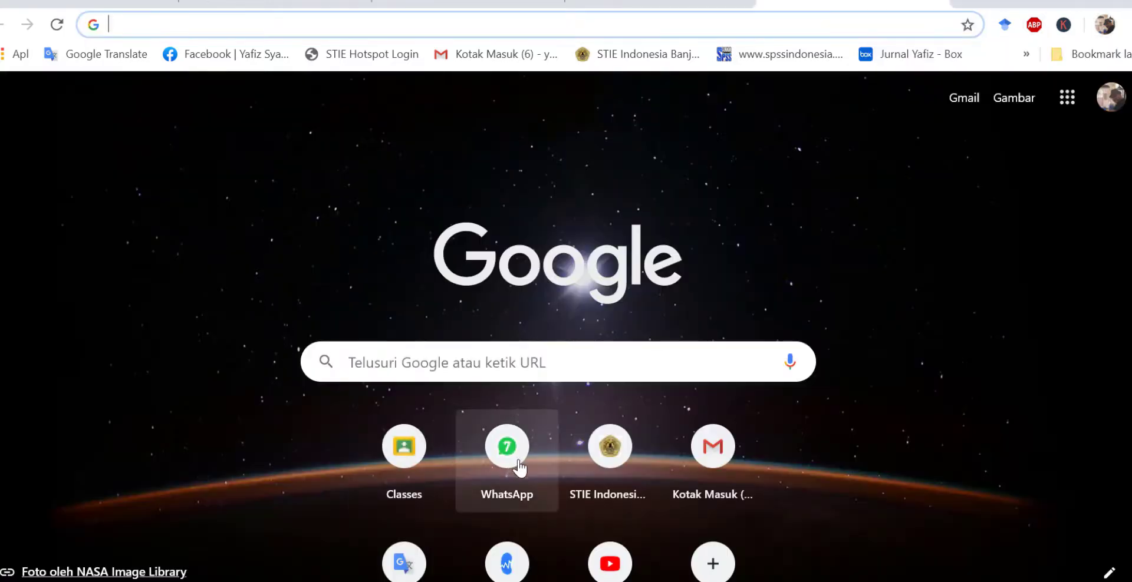
left_click(405, 451)
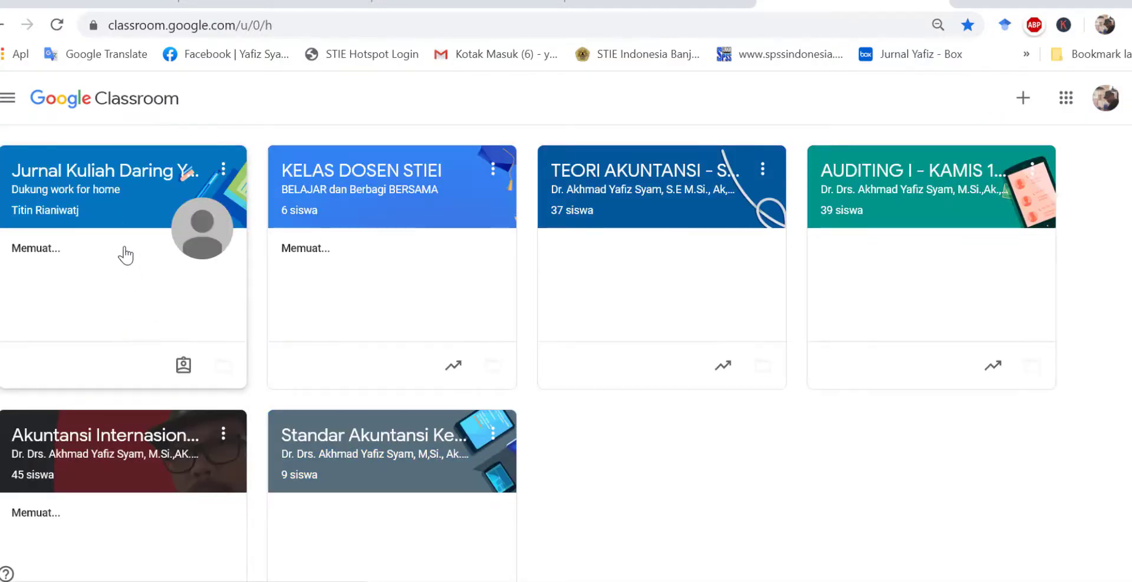
left_click(112, 183)
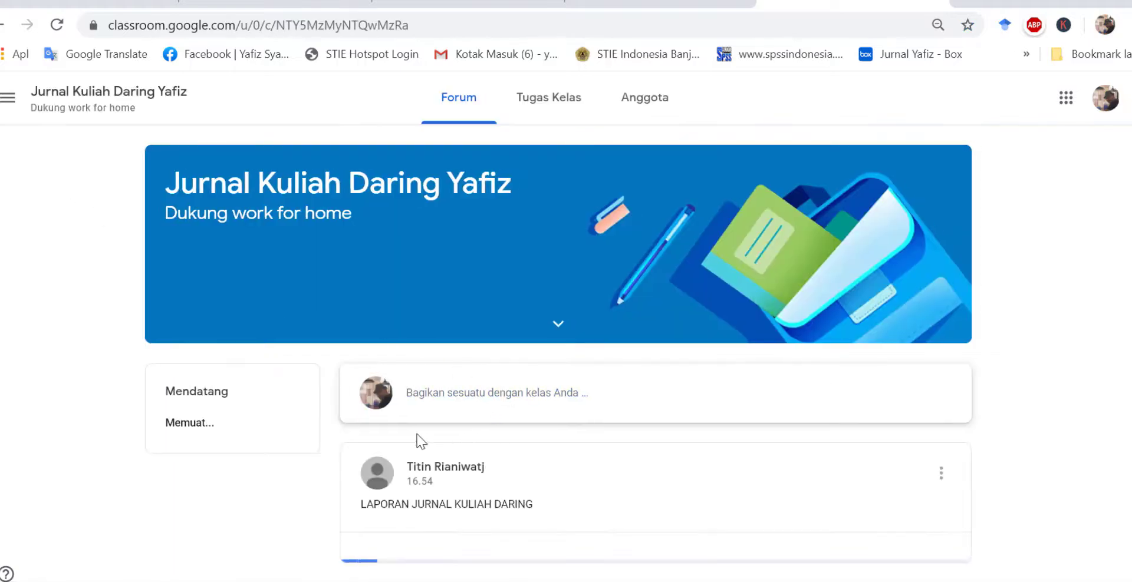
left_click(498, 401)
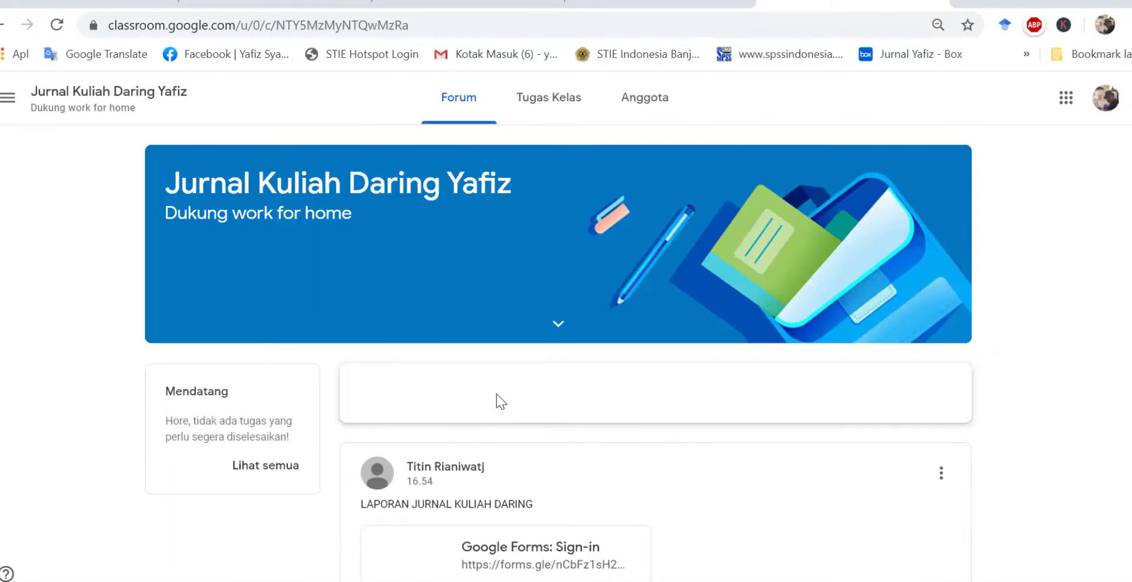
scroll(990, 489, "down", 7)
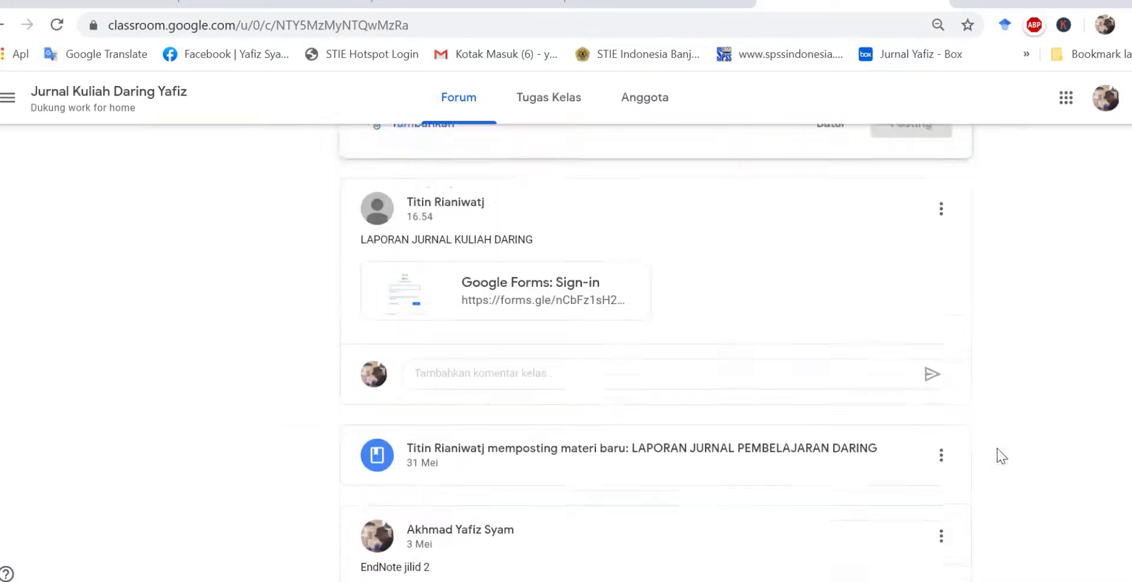
scroll(837, 295, "up", 7)
left_click(828, 524)
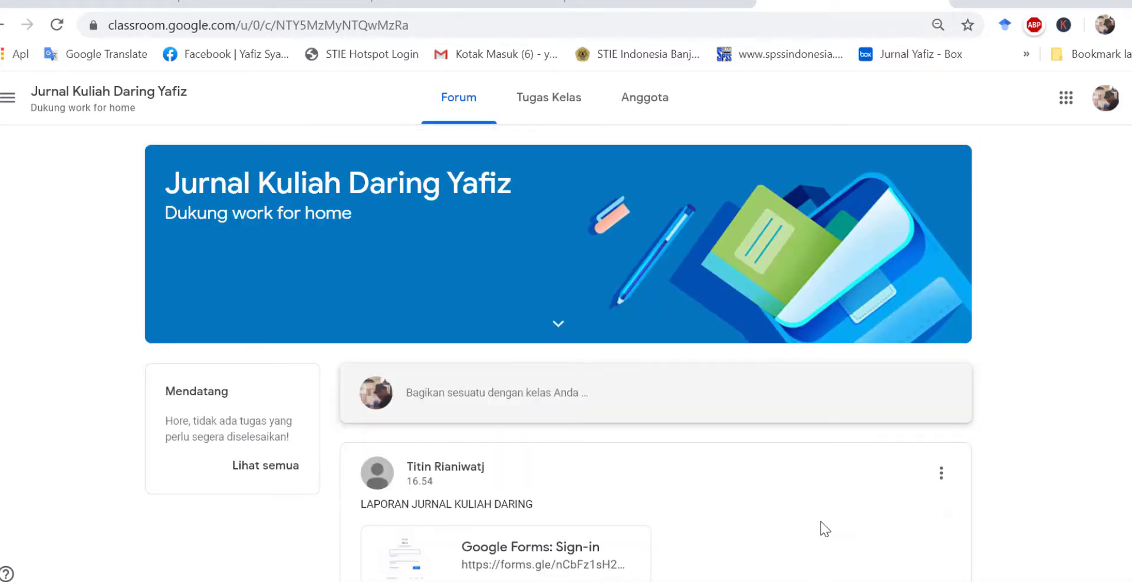
Open the form attached to the LAPORAN JURNAL KULIAH DARING post and bring up the file upload for BUKTI PELAKSANAAN.
scroll(637, 484, "down", 4)
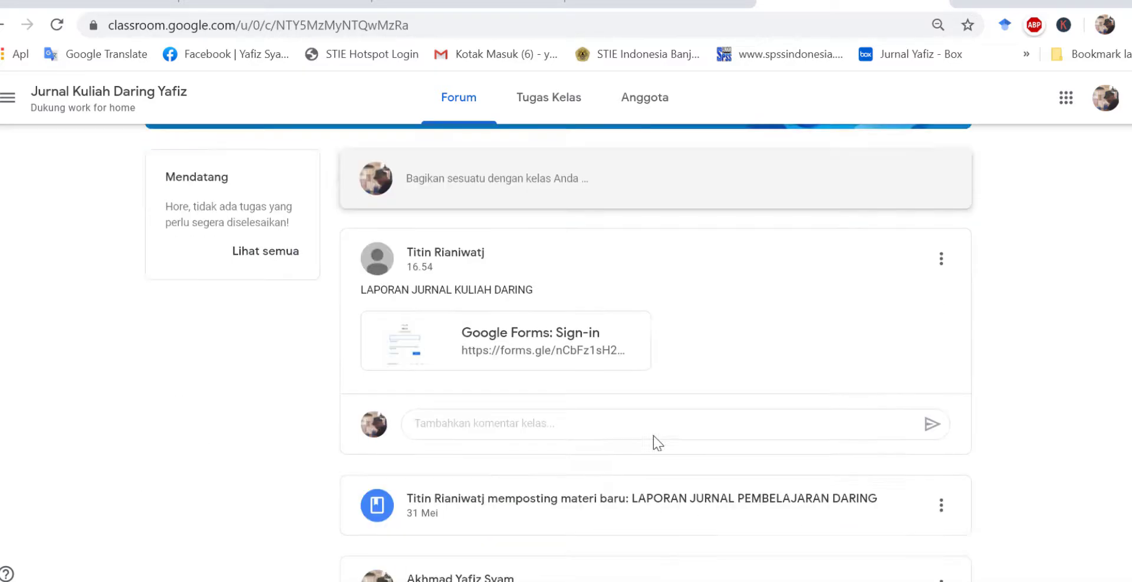
left_click(401, 343)
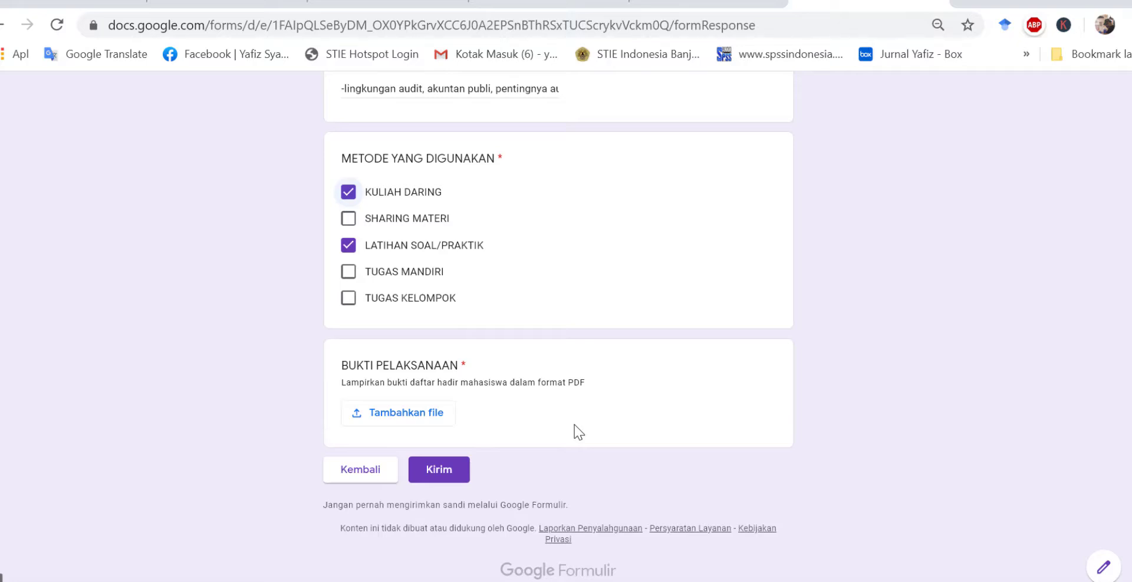
left_click(411, 424)
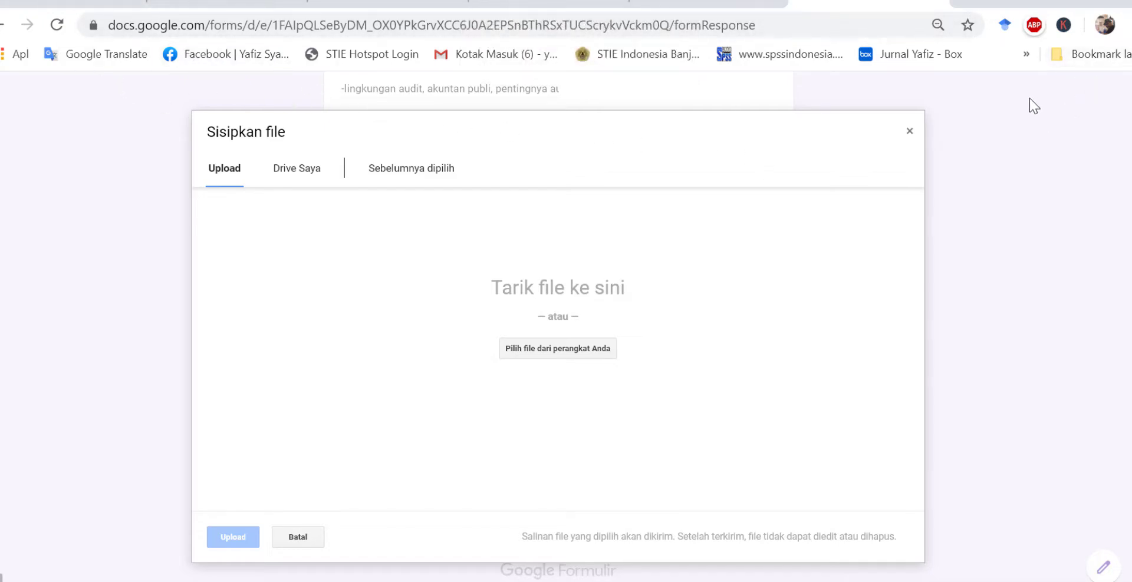
In a new tab, open Google Drive and open the DAFTAR HADIR_audit1 (Responses) spreadsheet.
left_click(971, 2)
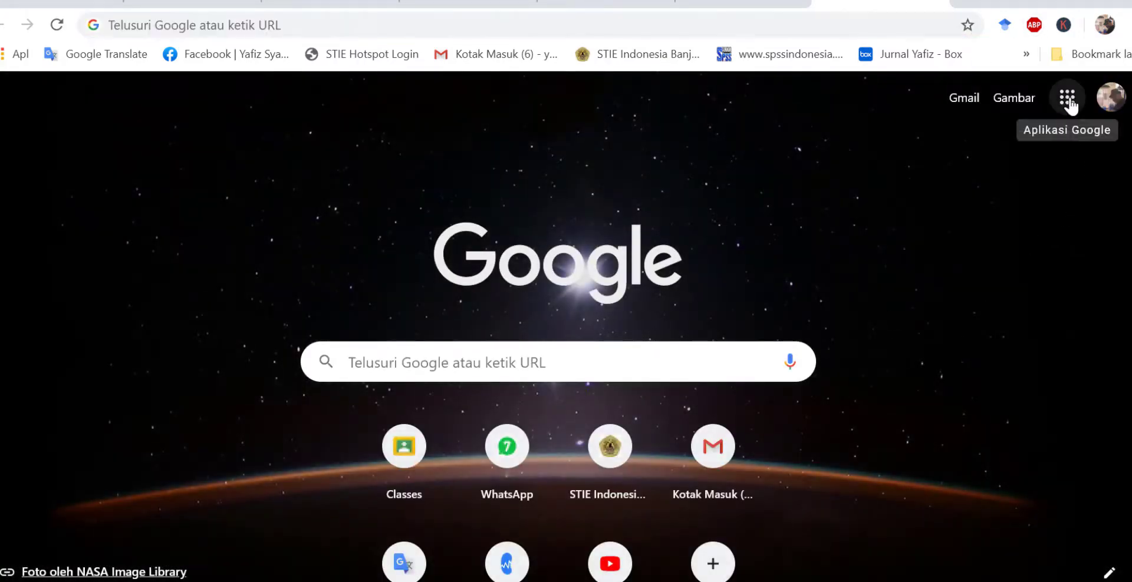
left_click(1069, 101)
scroll(1010, 440, "down", 3)
left_click(885, 253)
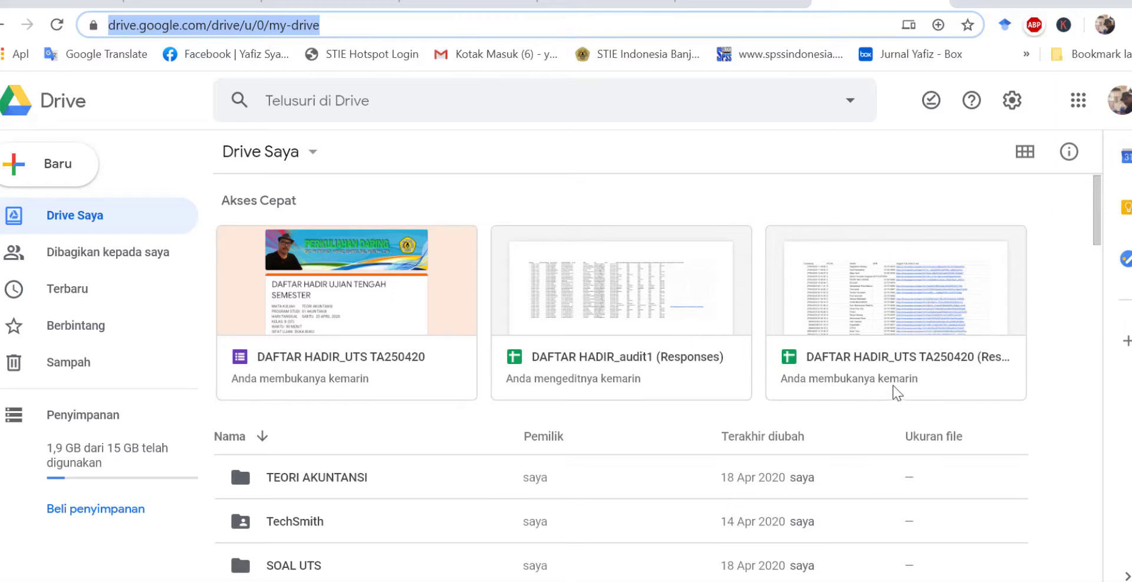
left_click(601, 323)
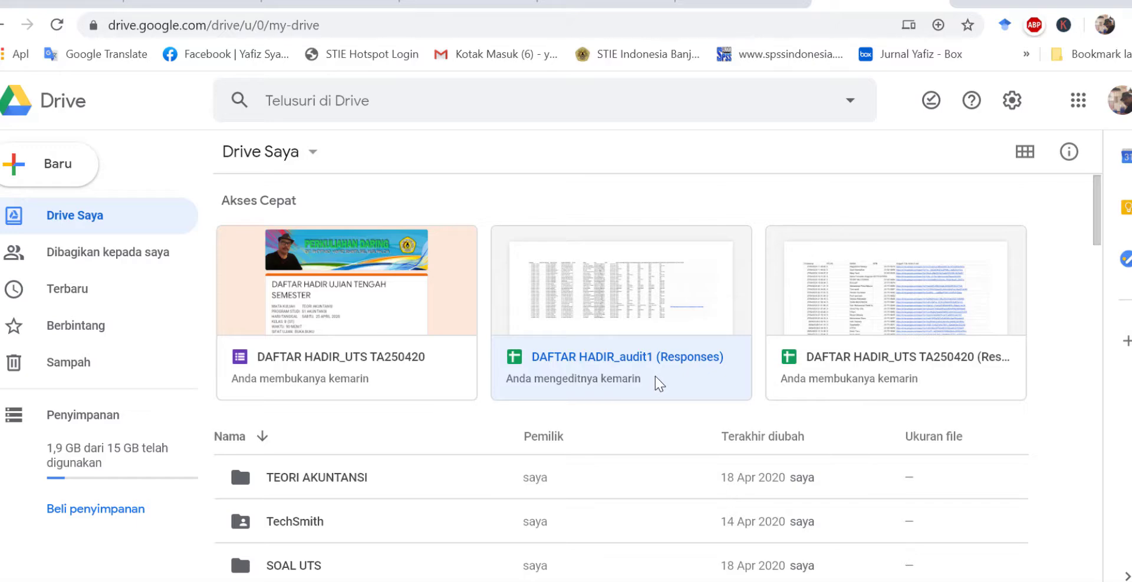
double_click(622, 321)
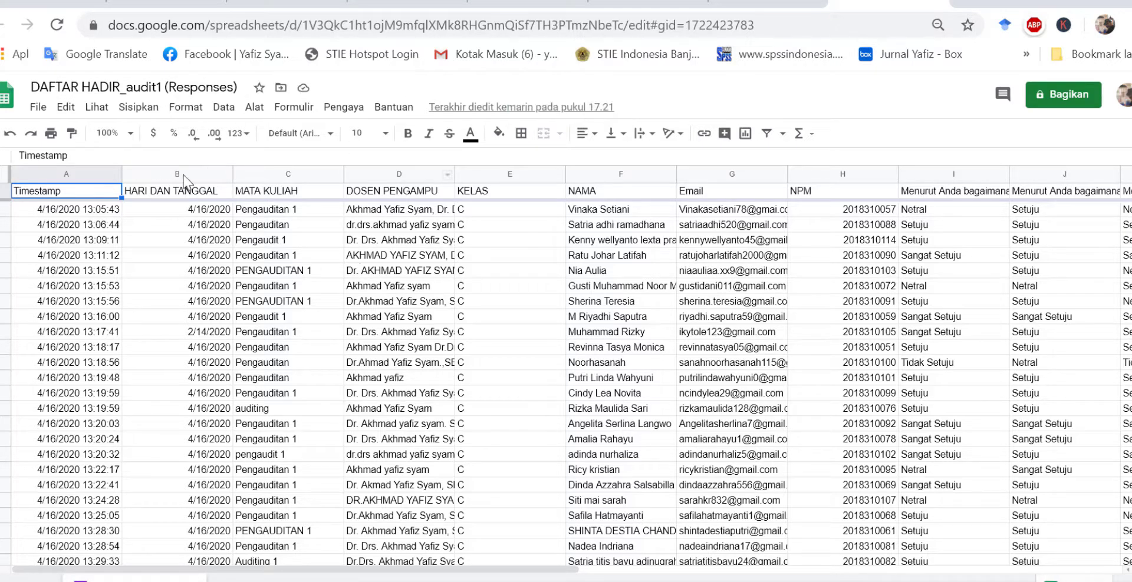
Export the current sheet as a PDF and save it in the PRESENSI folder as DAFTAR HADIR_audit1_tutorial.
left_click(38, 107)
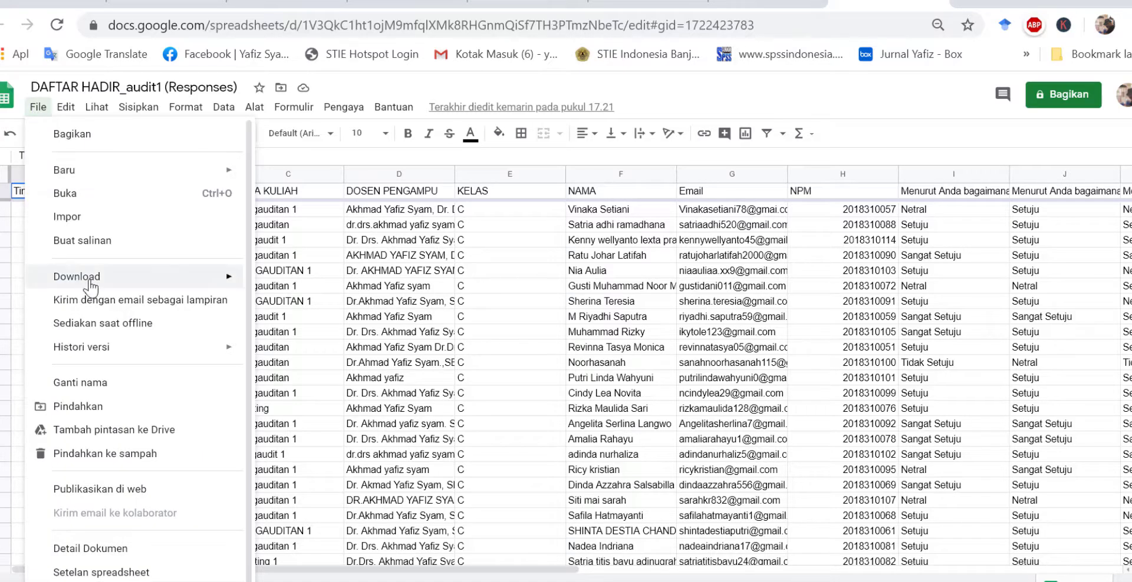
mouse_move(226, 282)
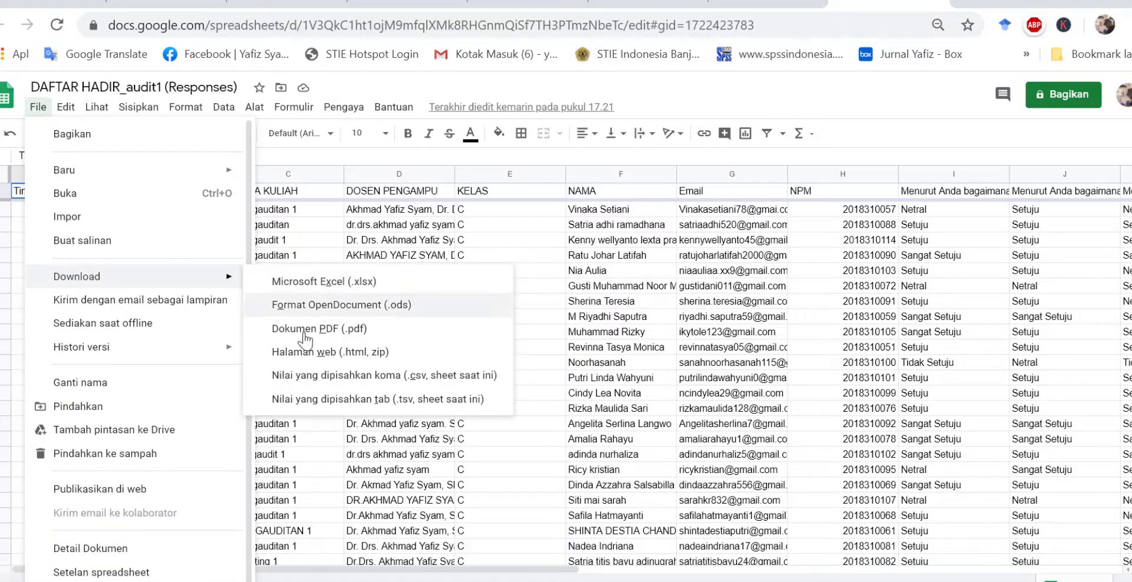
left_click(363, 333)
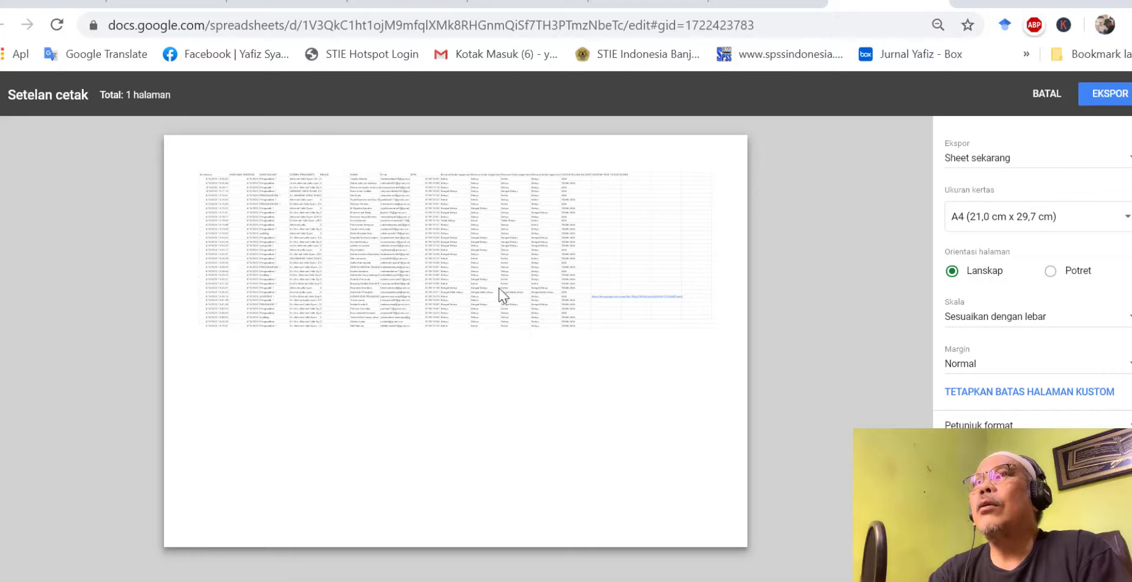
left_click(1101, 102)
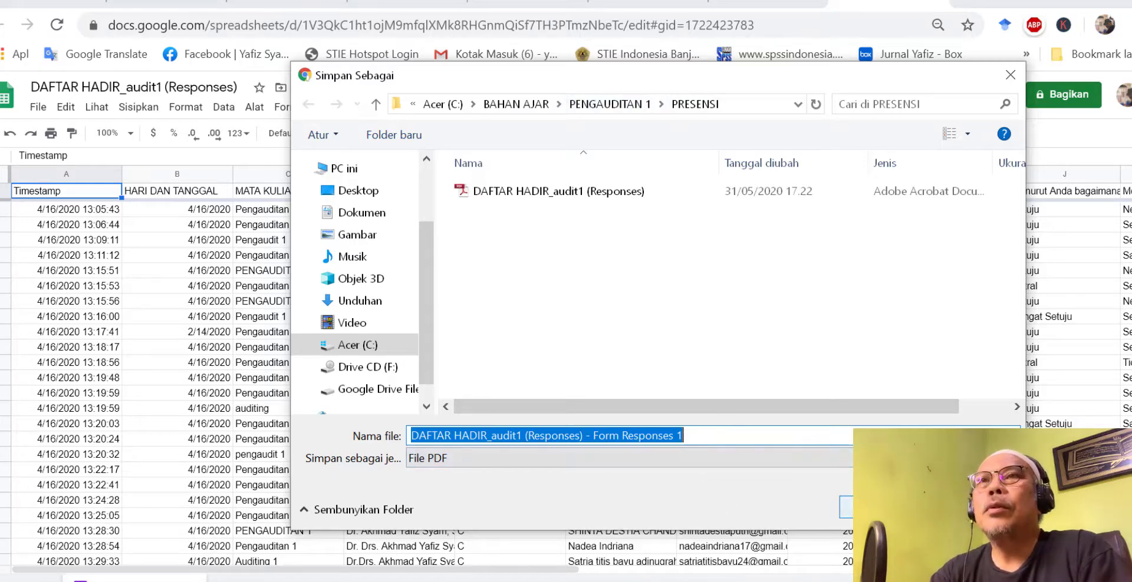
left_click_drag(699, 433, 518, 434)
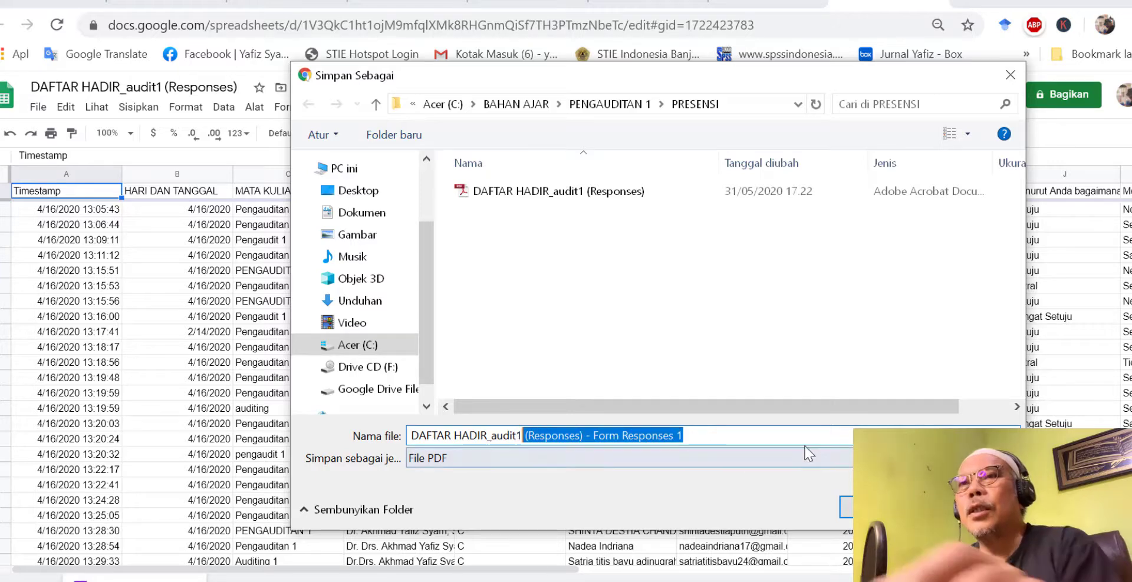
type("_audit1_tutorial")
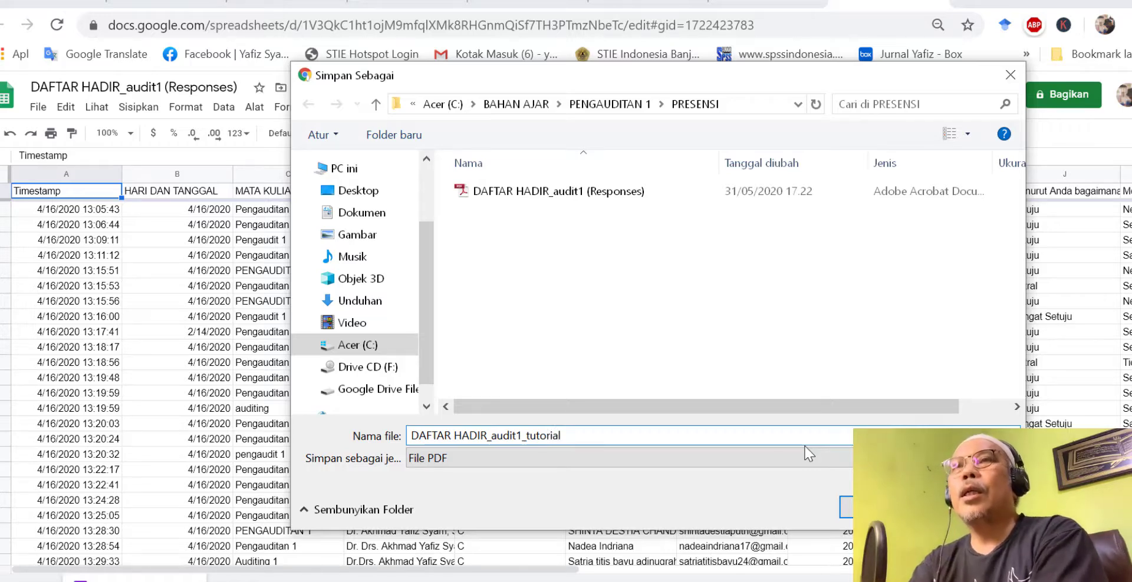
key("Return")
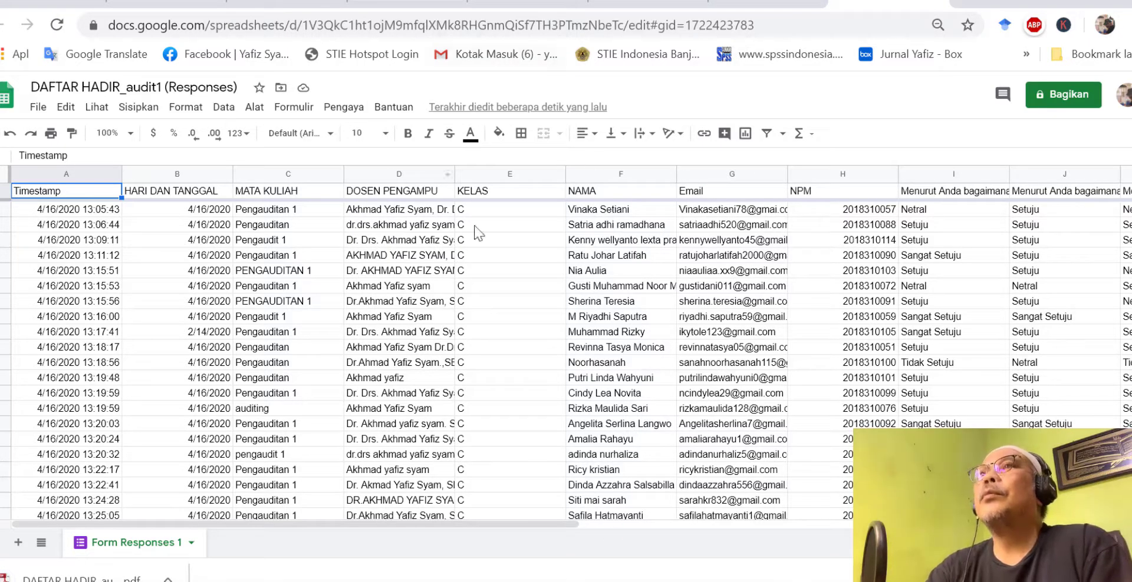
left_click(164, 4)
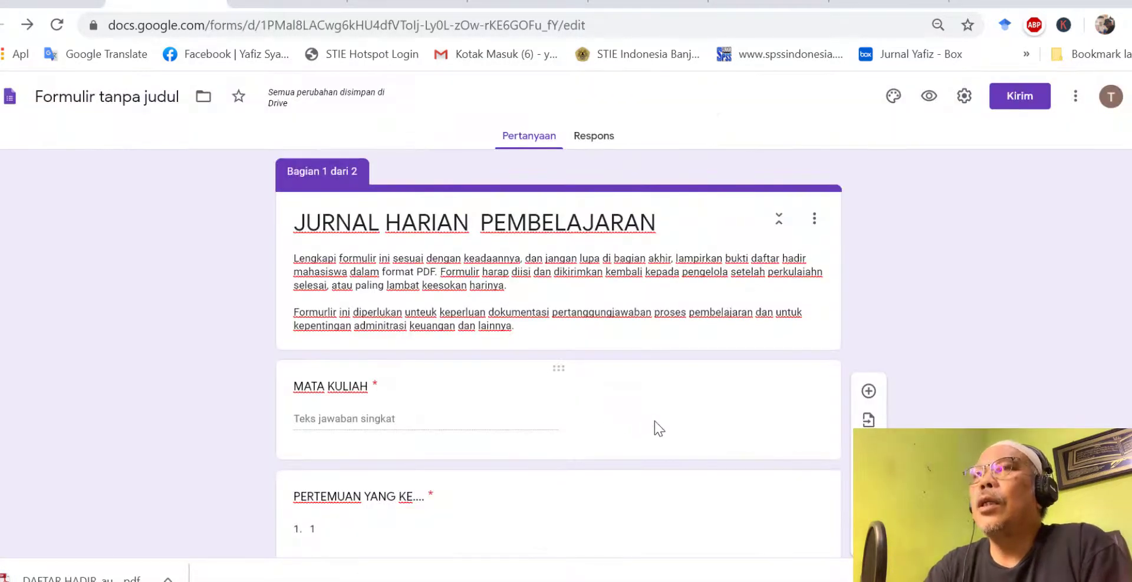
scroll(594, 402, "down", 10)
scroll(595, 402, "down", 15)
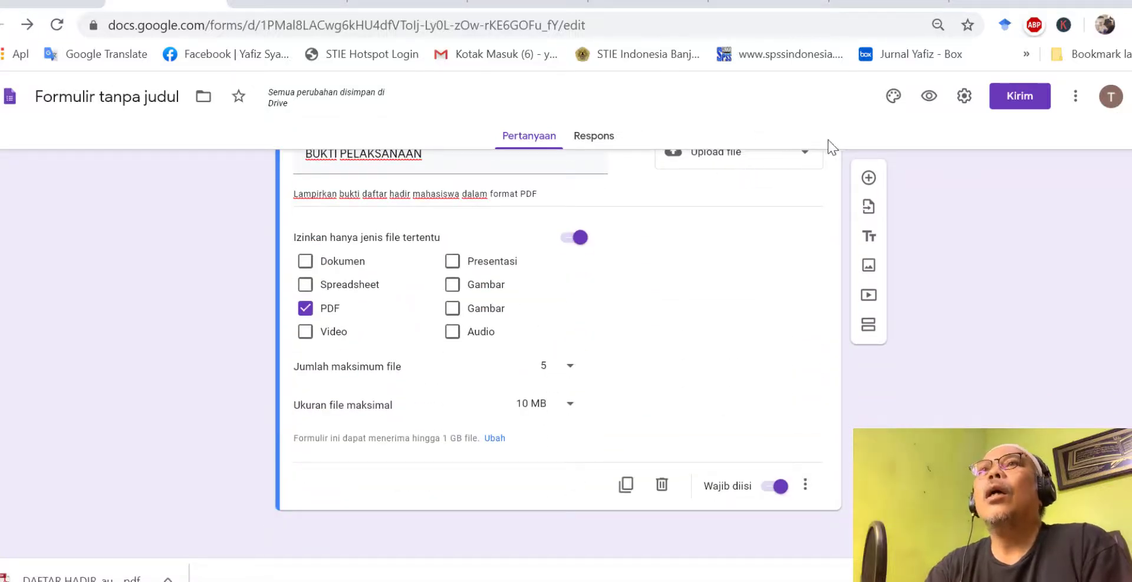
Return to the form's file upload and browse in File Explorer to BAHAN AJAR > PENGAUDITAN 1 > PRESENSI on drive C.
left_click(655, 4)
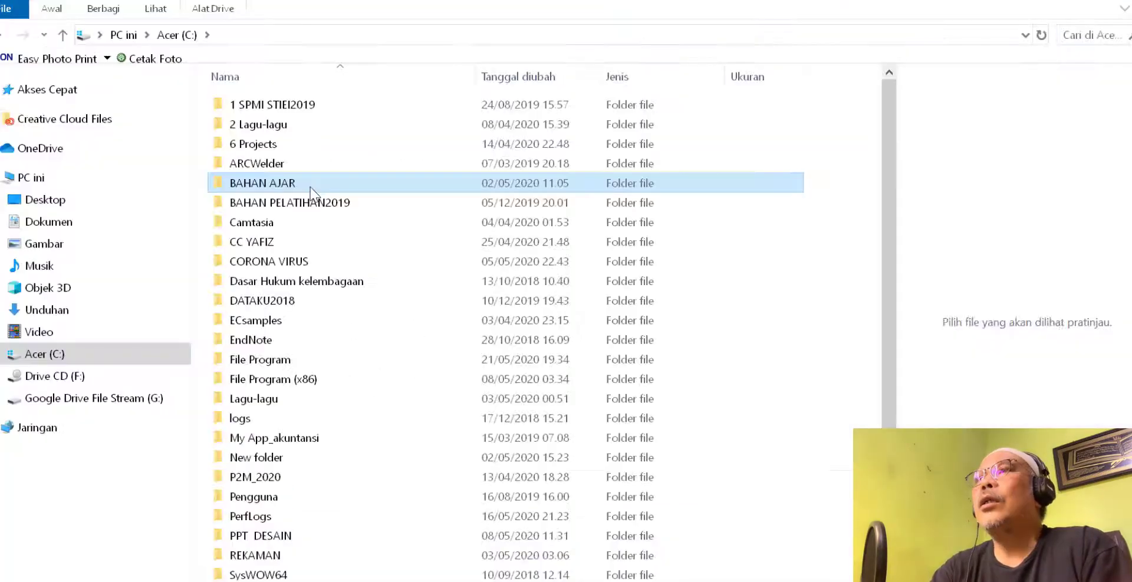
double_click(260, 177)
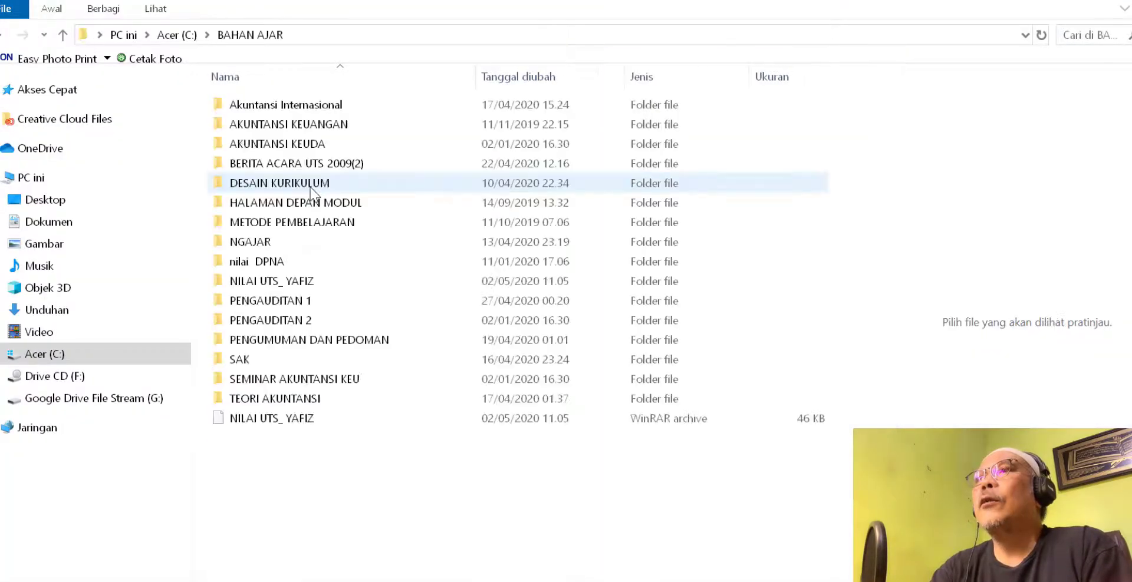
double_click(297, 301)
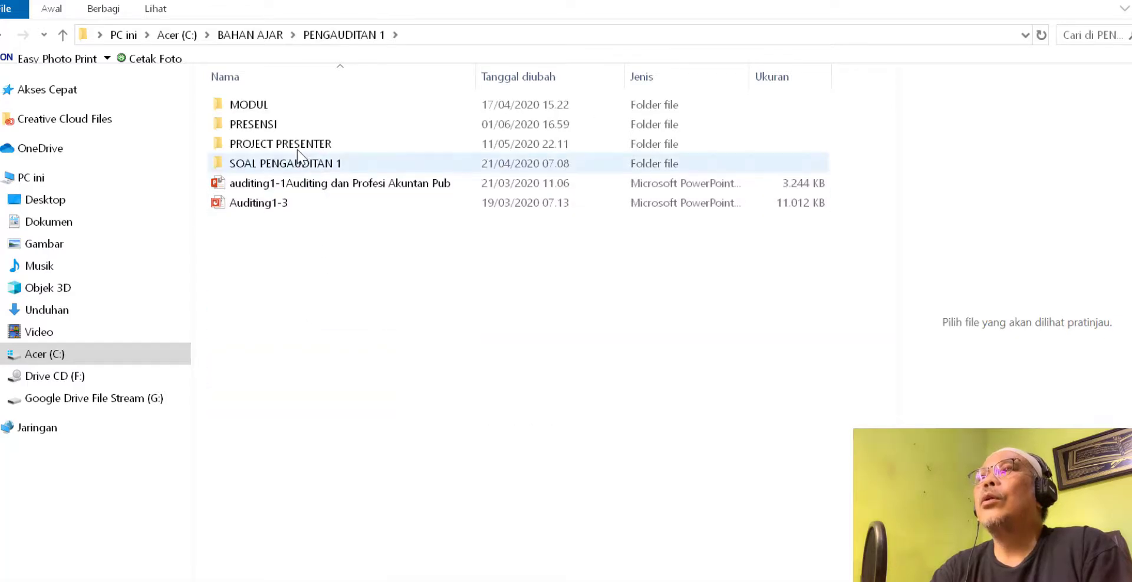
left_click(285, 127)
double_click(285, 129)
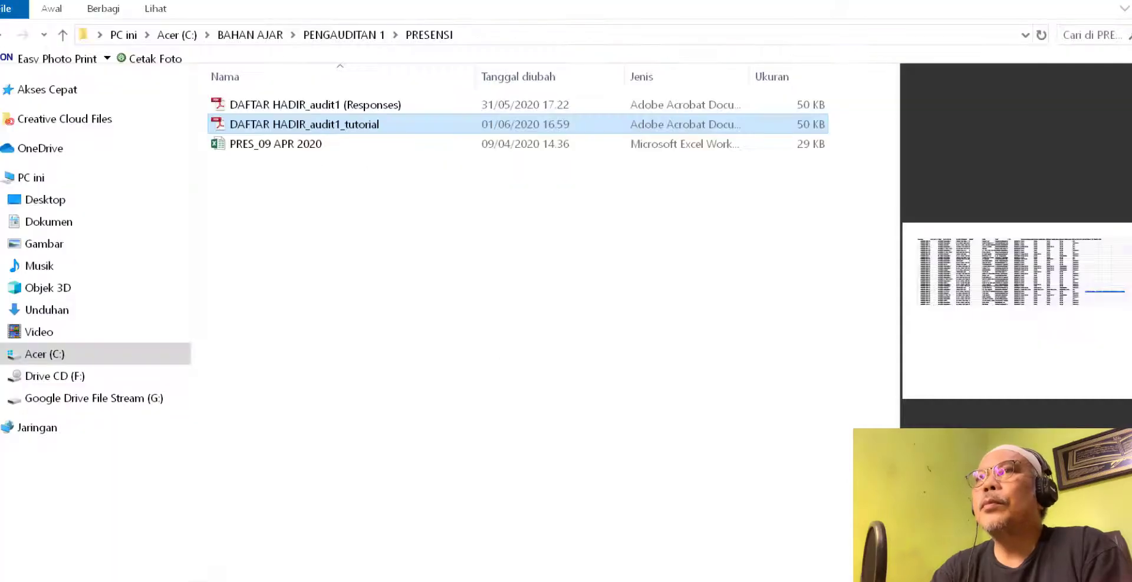
Shrink the folder window over the upload dialog, add DAFTAR HADIR_audit1_tutorial.pdf from it, and upload the file for BUKTI PELAKSANAAN.
left_click(1086, 3)
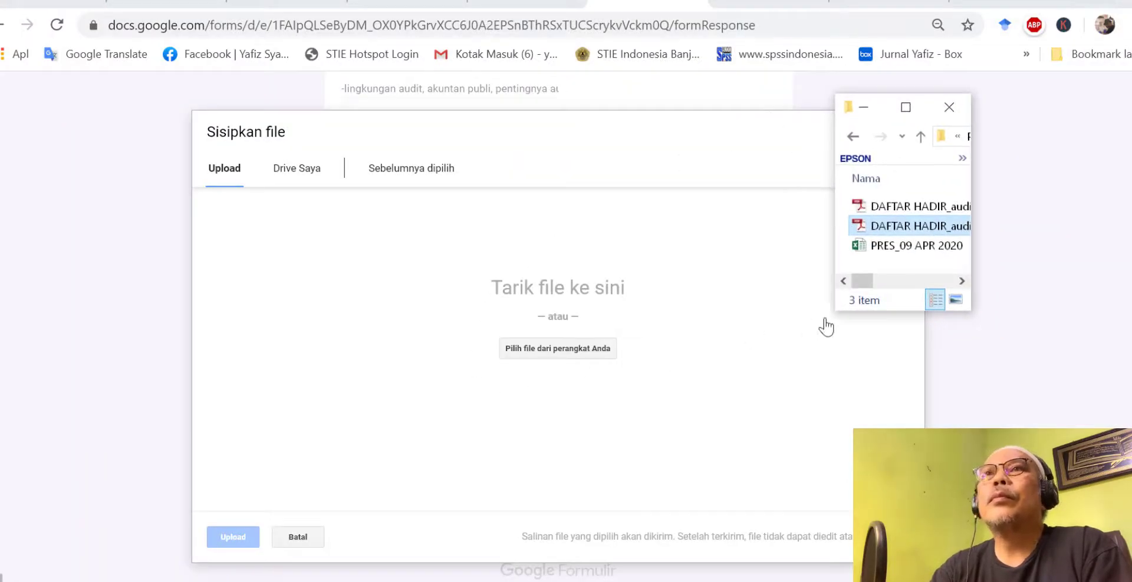
left_click_drag(915, 225, 573, 377)
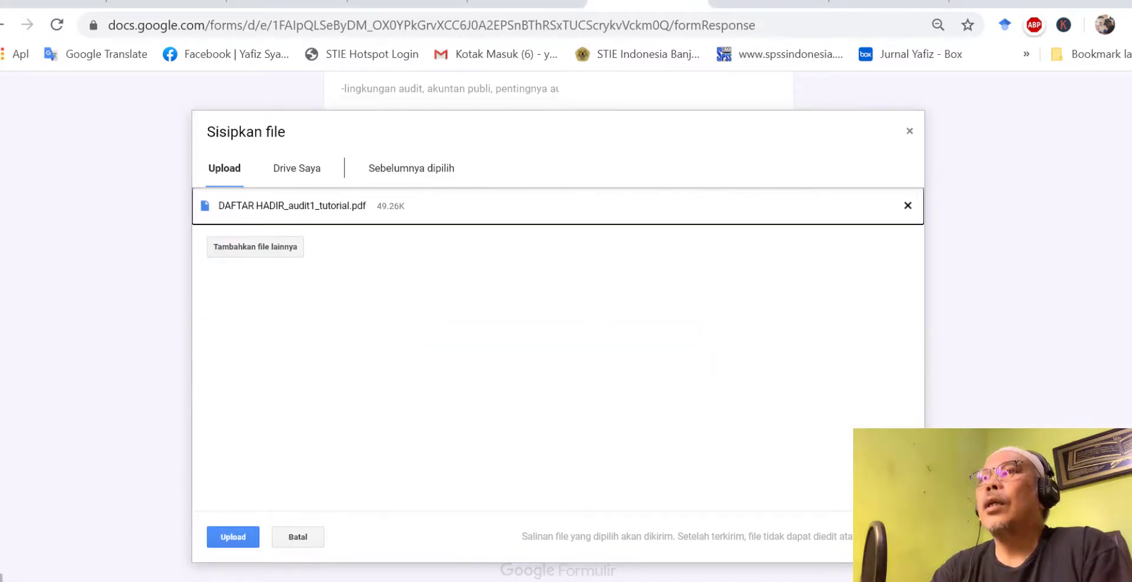
left_click(233, 537)
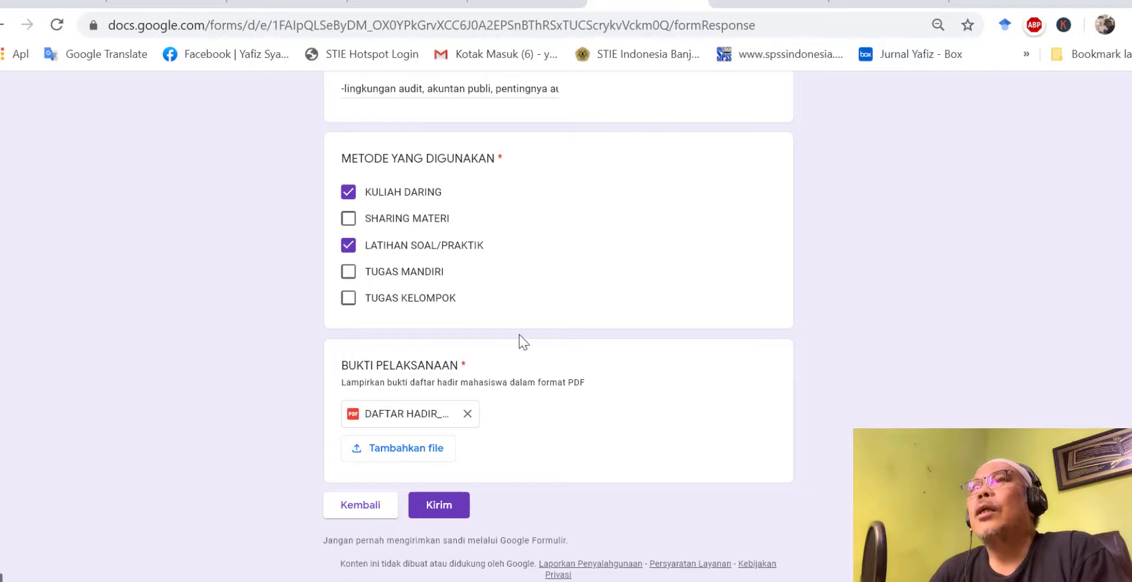
Review the answers in the MATERI section and submit the JURNAL HARIAN PEMBELAJARAN form.
scroll(523, 341, "up", 7)
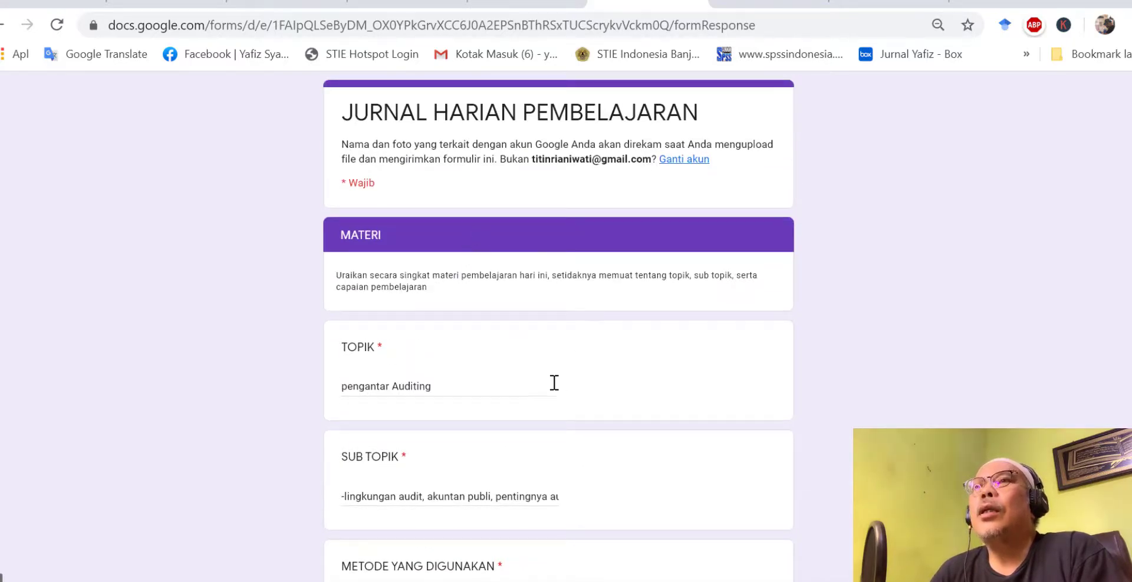
scroll(554, 383, "down", 8)
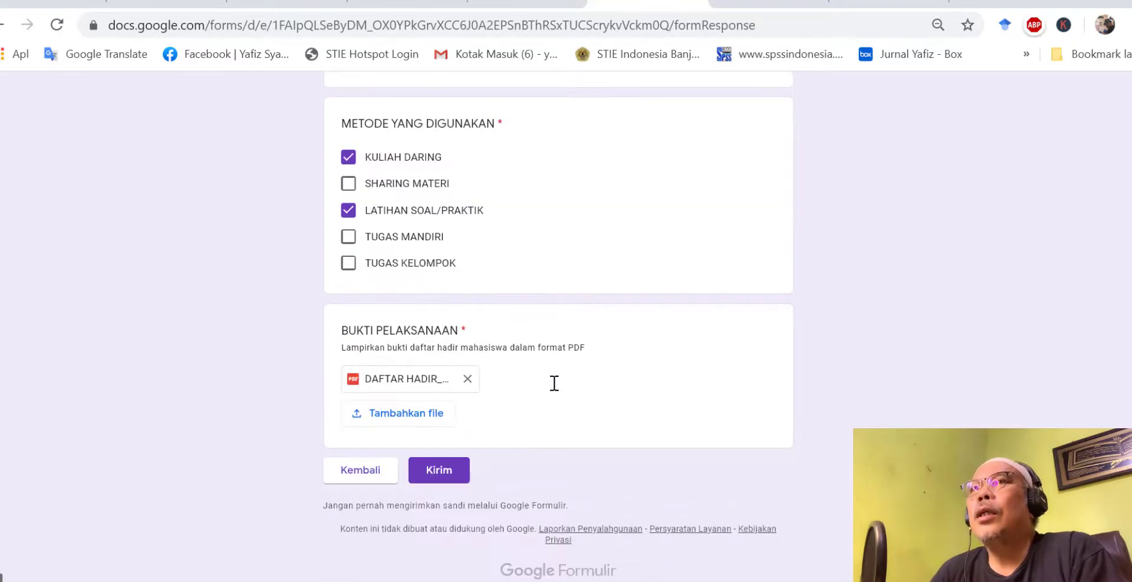
left_click(448, 483)
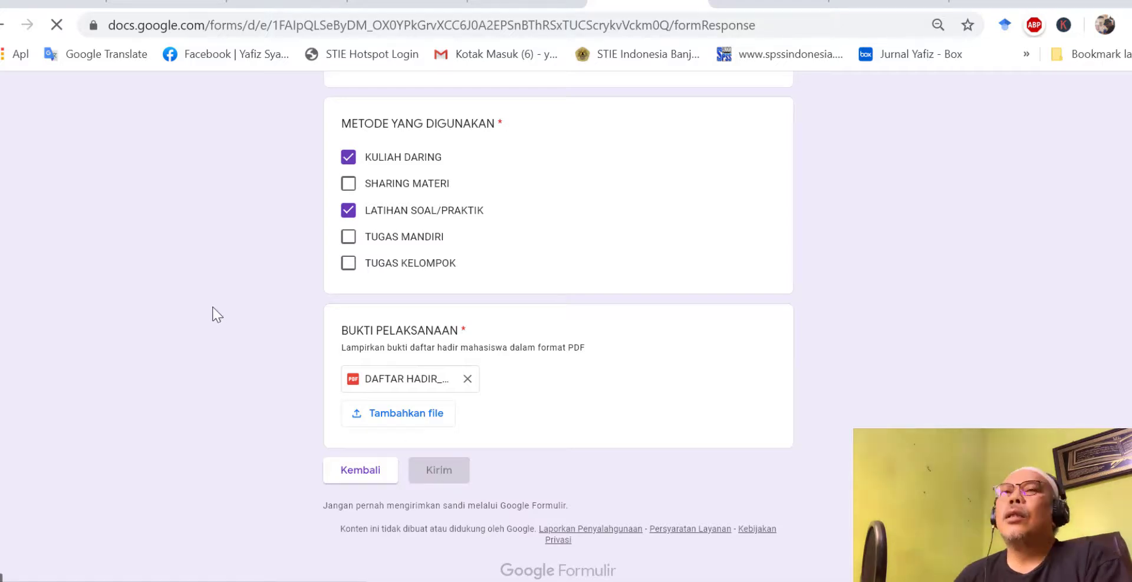